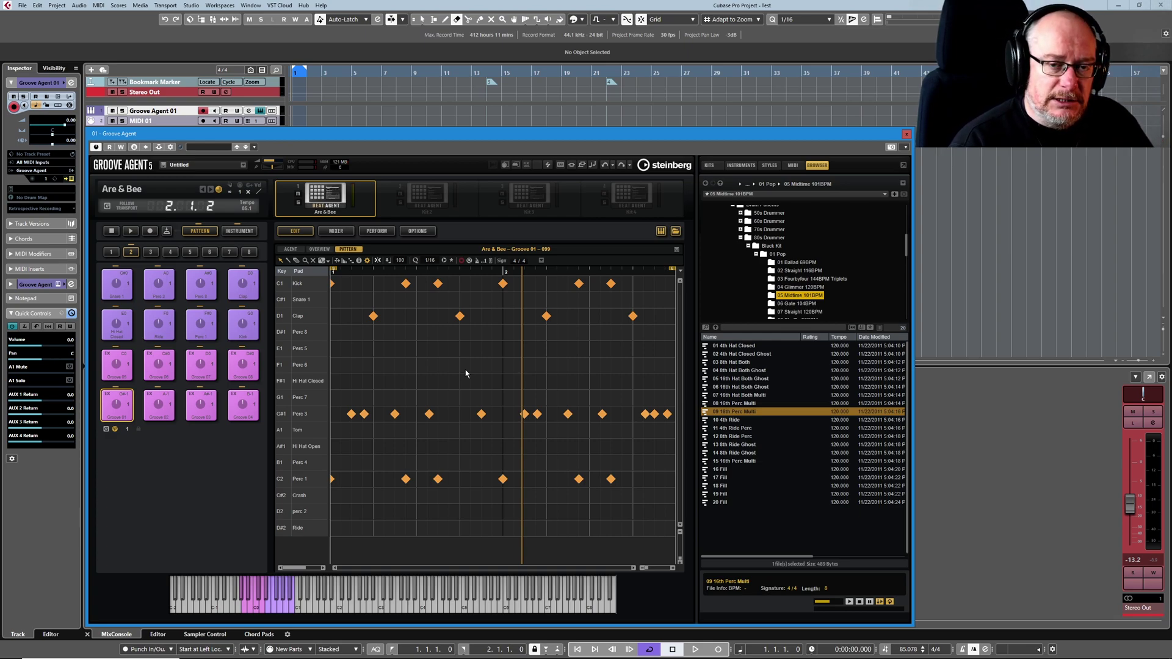
Step: Show the pattern's info line, reading Start 1 and End 8, and open the Configuration menu
{"action": "left_click", "coordinate": [359, 262]}
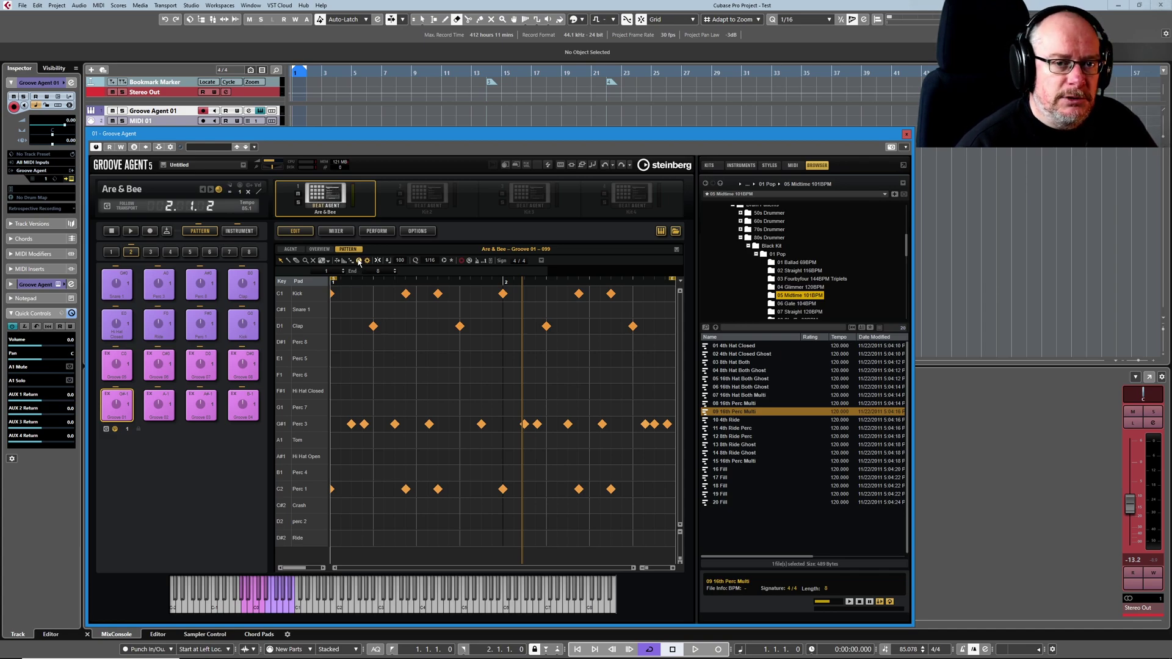
{"action": "left_click", "coordinate": [368, 261]}
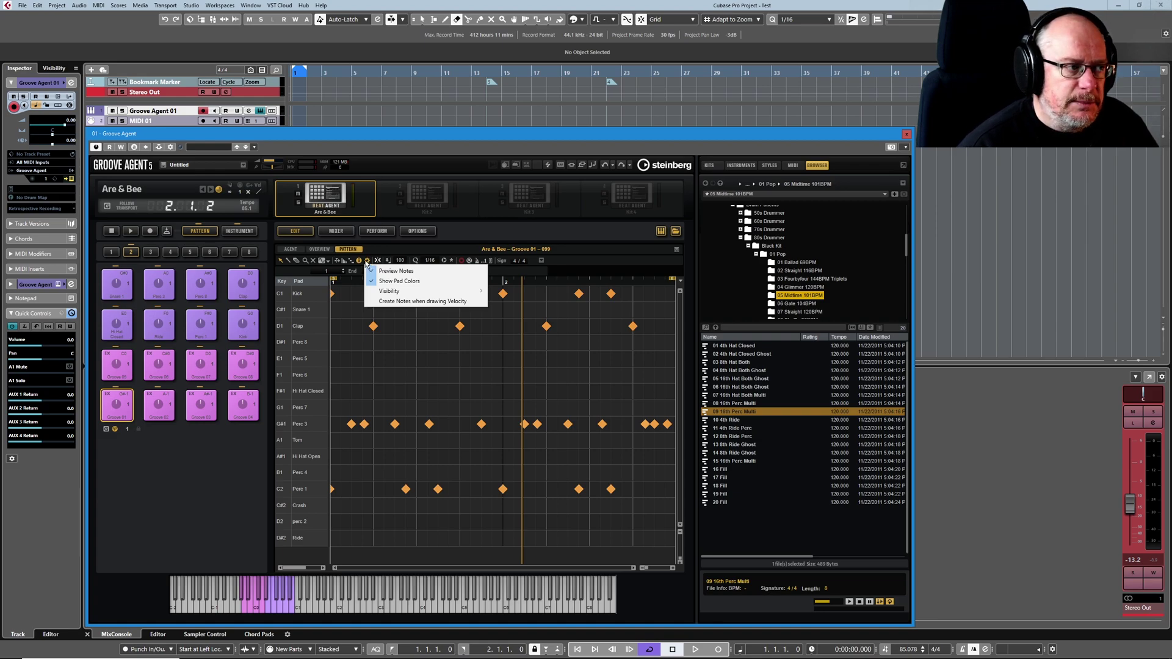
Step: Select a Clap note and show only keys with events: Kick, Clap, Perc 3, Perc 1
{"action": "left_click", "coordinate": [464, 370]}
{"action": "left_click", "coordinate": [460, 326]}
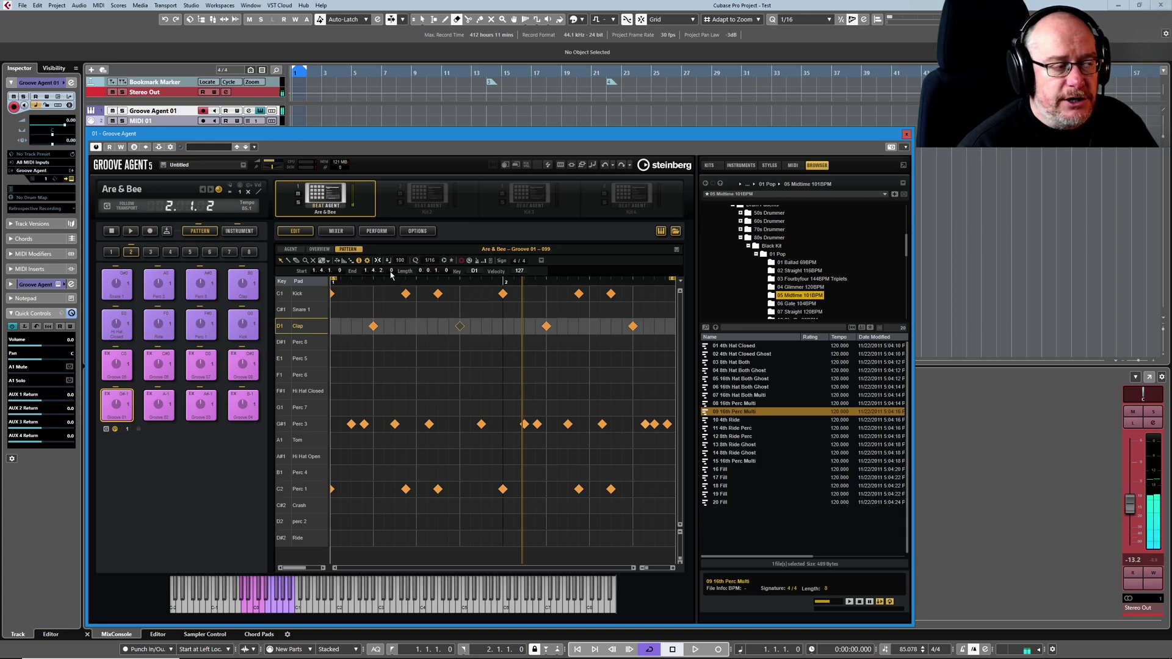
{"action": "left_click", "coordinate": [367, 261]}
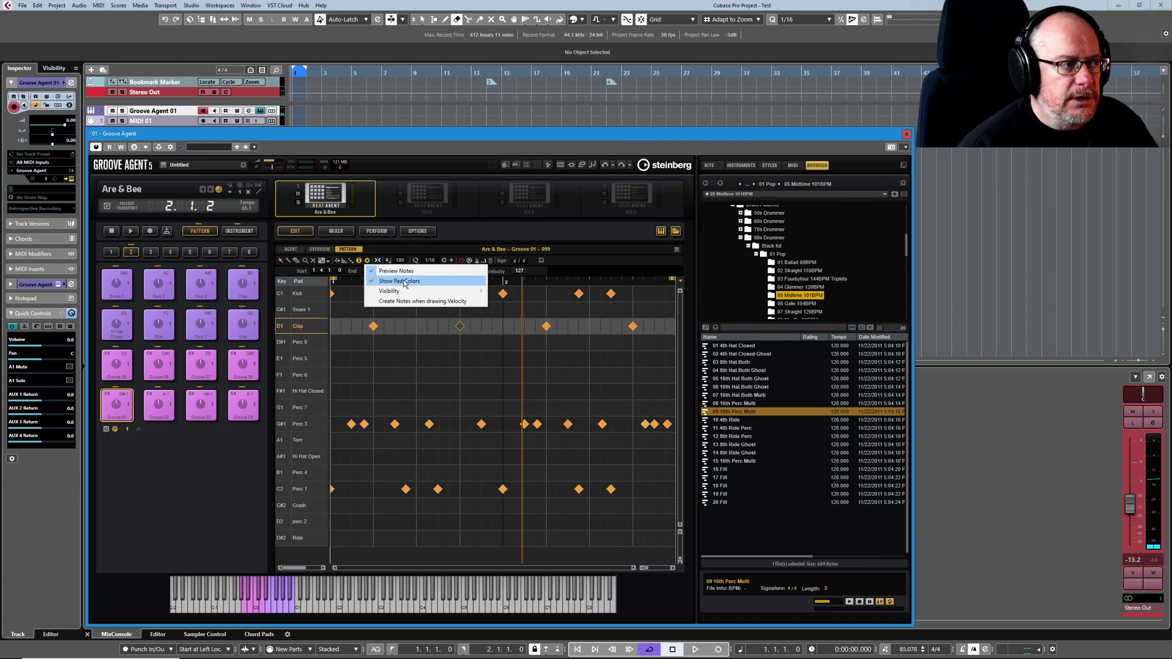
{"action": "mouse_move", "coordinate": [394, 296]}
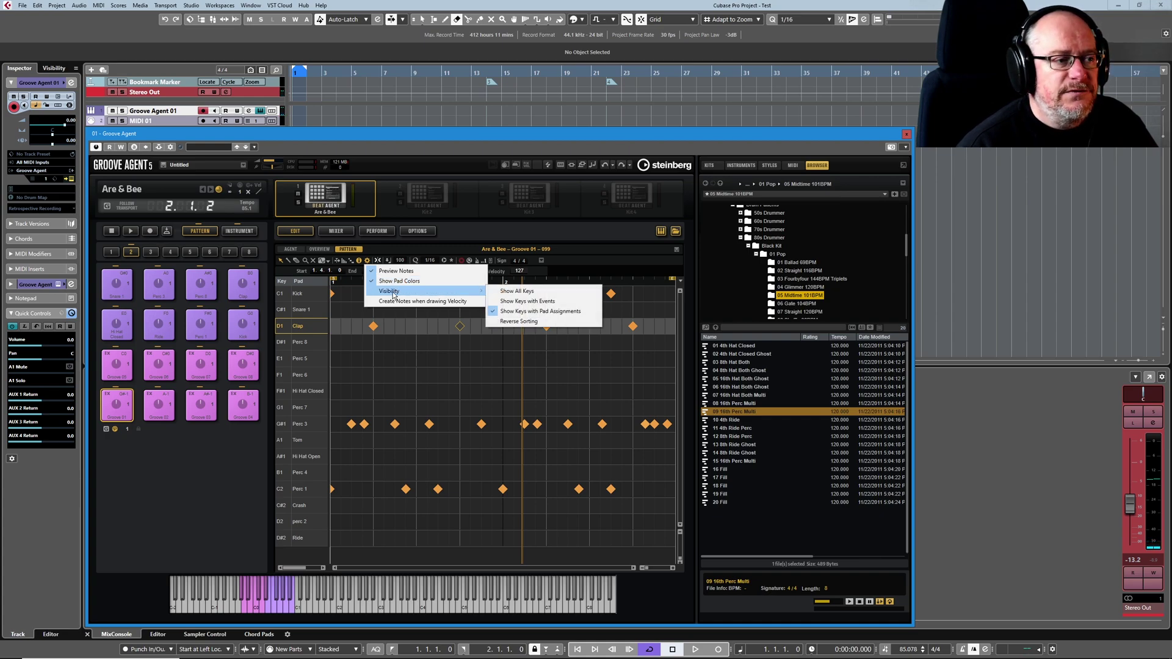
{"action": "left_click", "coordinate": [520, 302]}
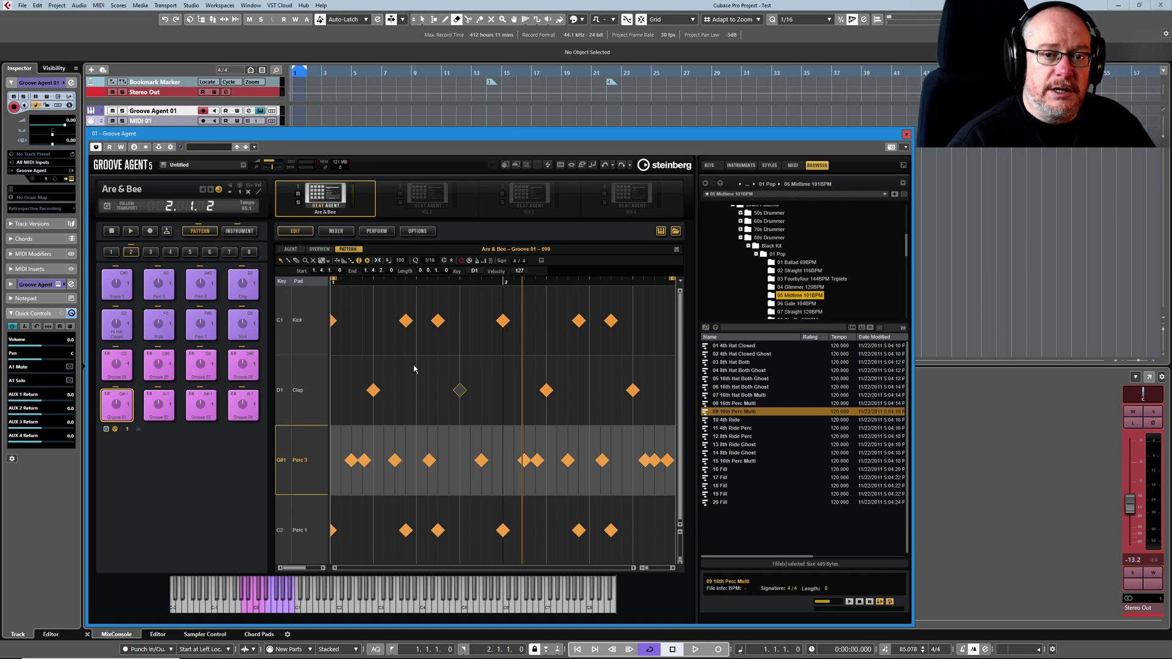
Step: Switch key visibility back to Show Keys with Pad Assignments
{"action": "left_click", "coordinate": [367, 261]}
{"action": "mouse_move", "coordinate": [442, 294]}
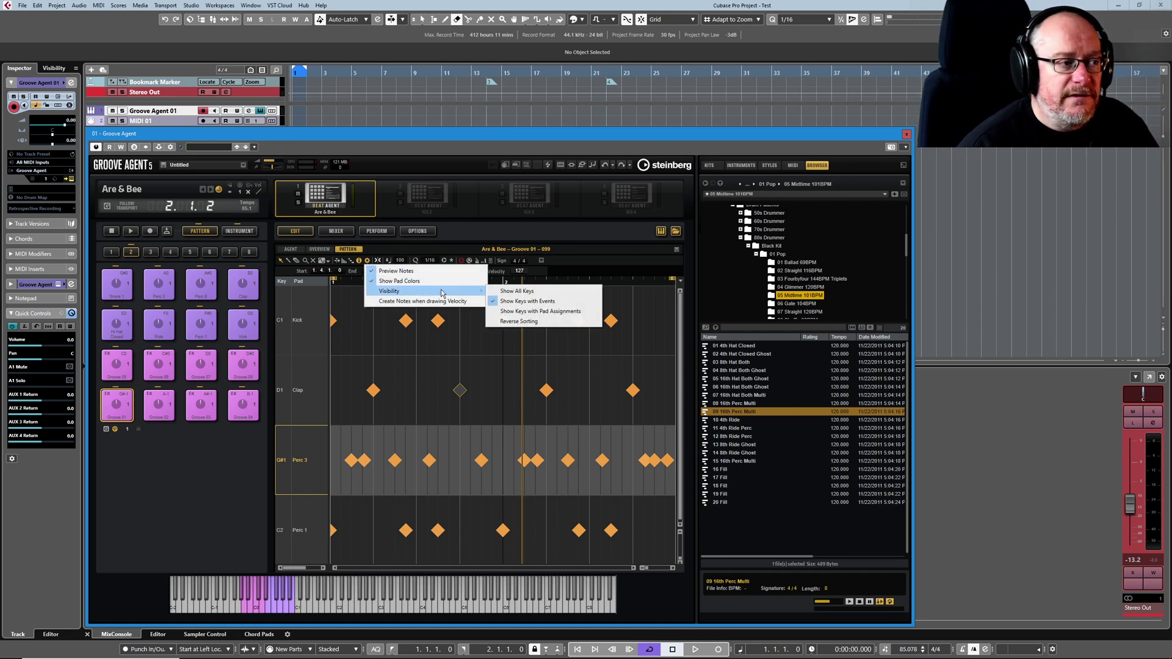
{"action": "left_click", "coordinate": [526, 312]}
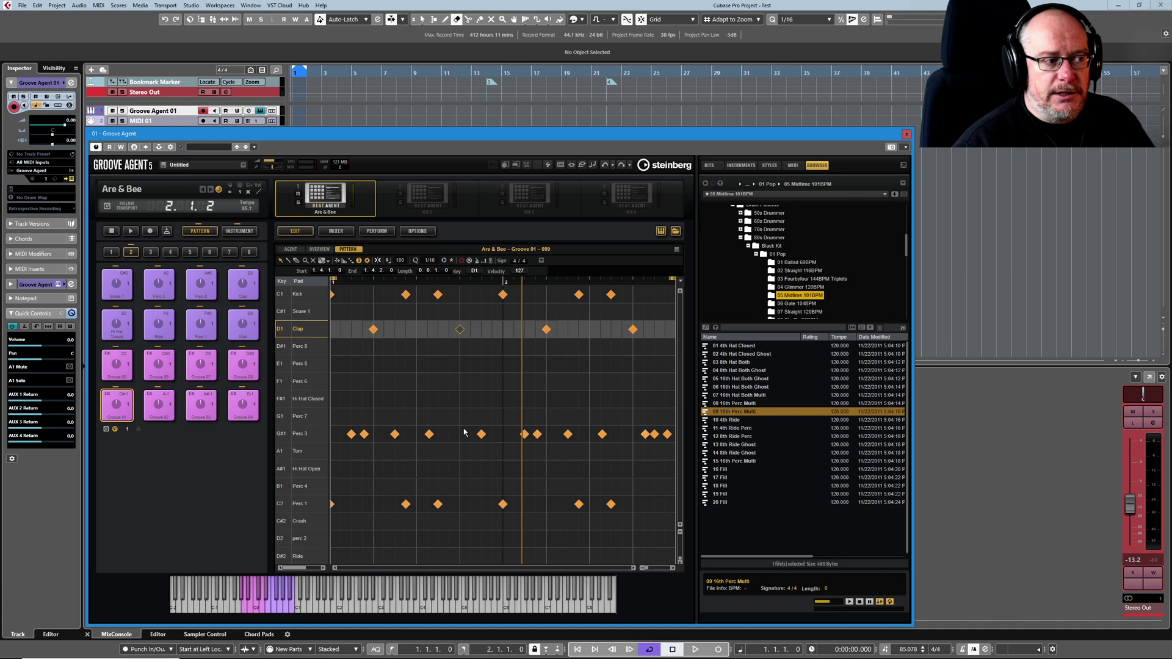
{"action": "left_click", "coordinate": [431, 436]}
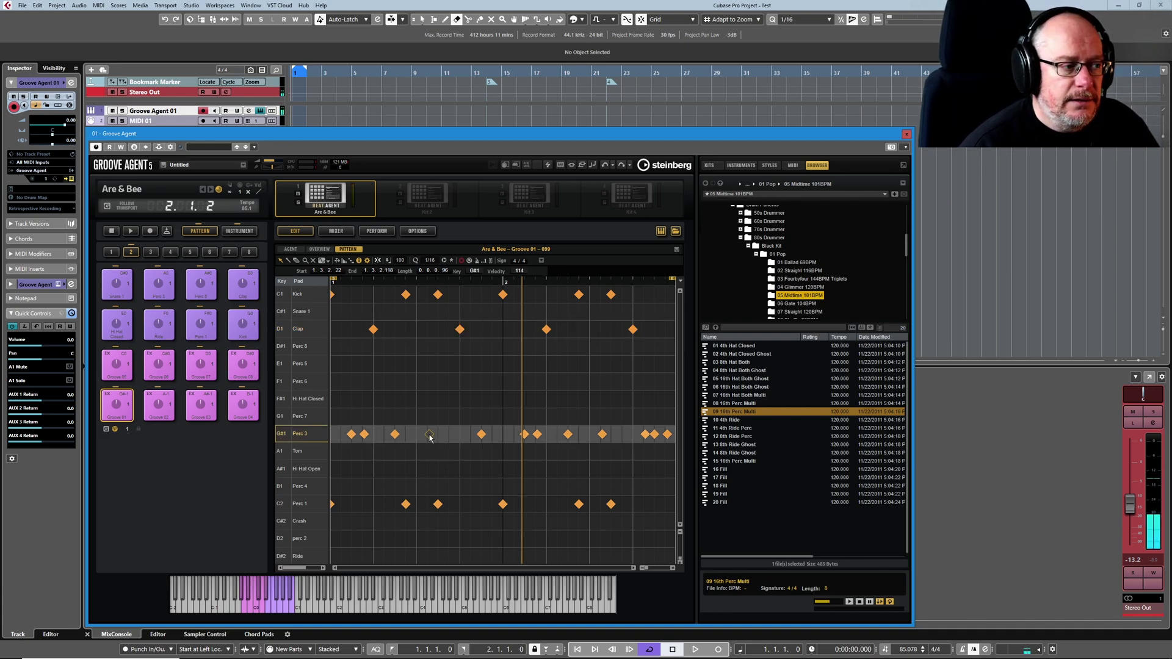
{"action": "left_click_drag", "start_coordinate": [430, 436], "coordinate": [430, 417]}
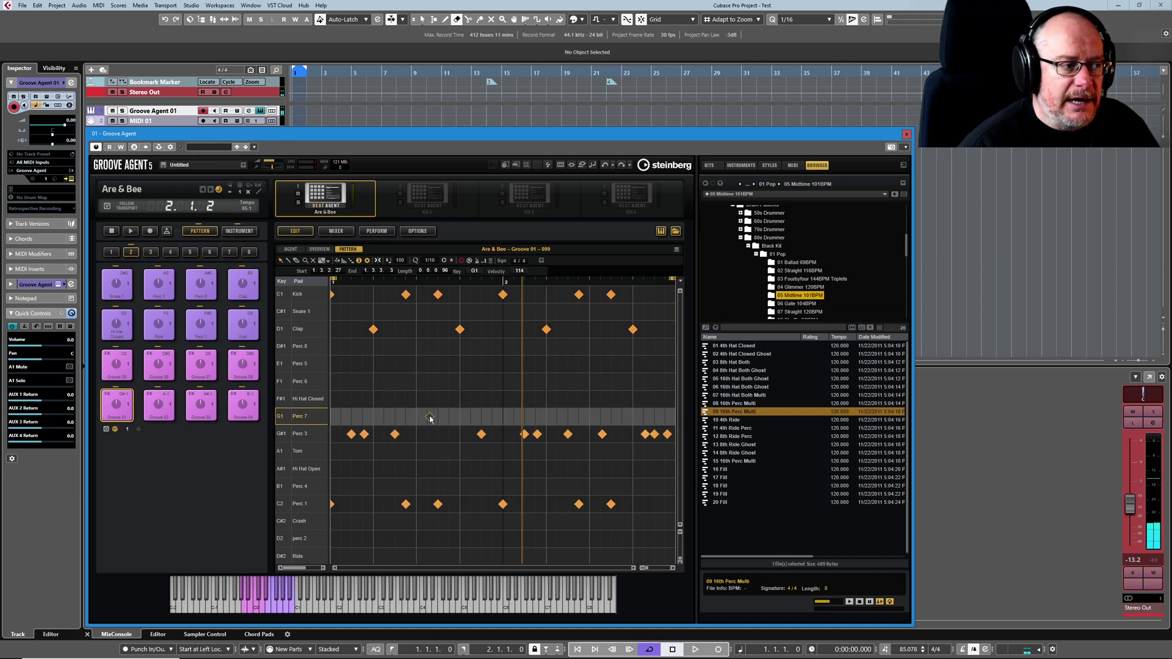
{"action": "key", "text": "ctrl+z"}
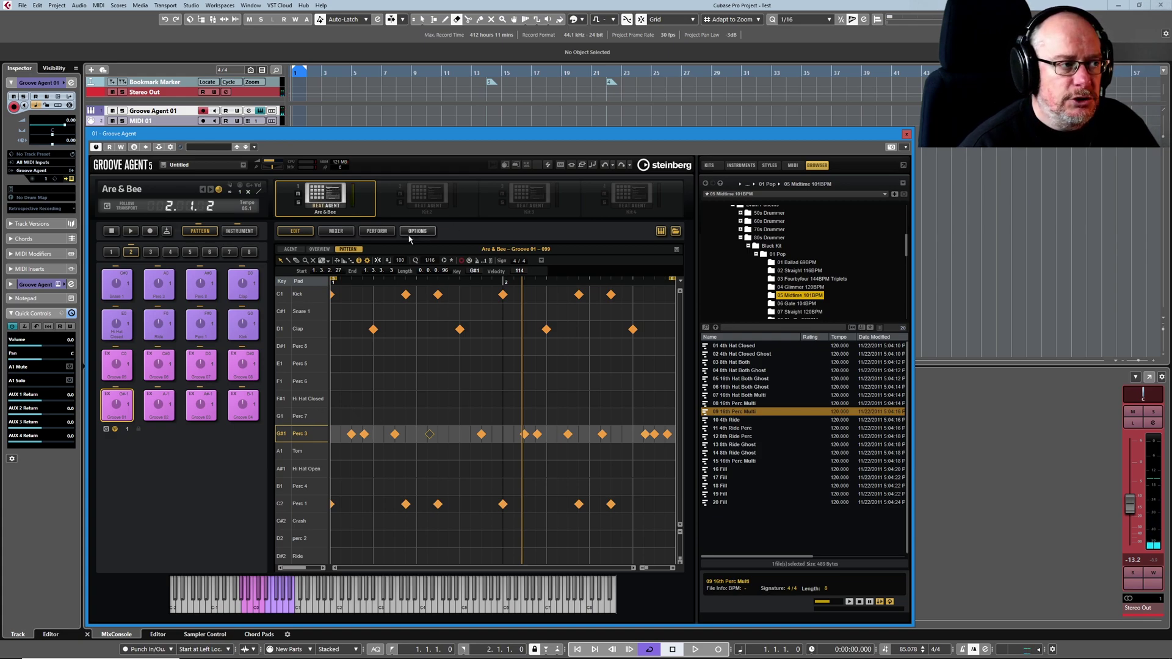
{"action": "left_click", "coordinate": [373, 263]}
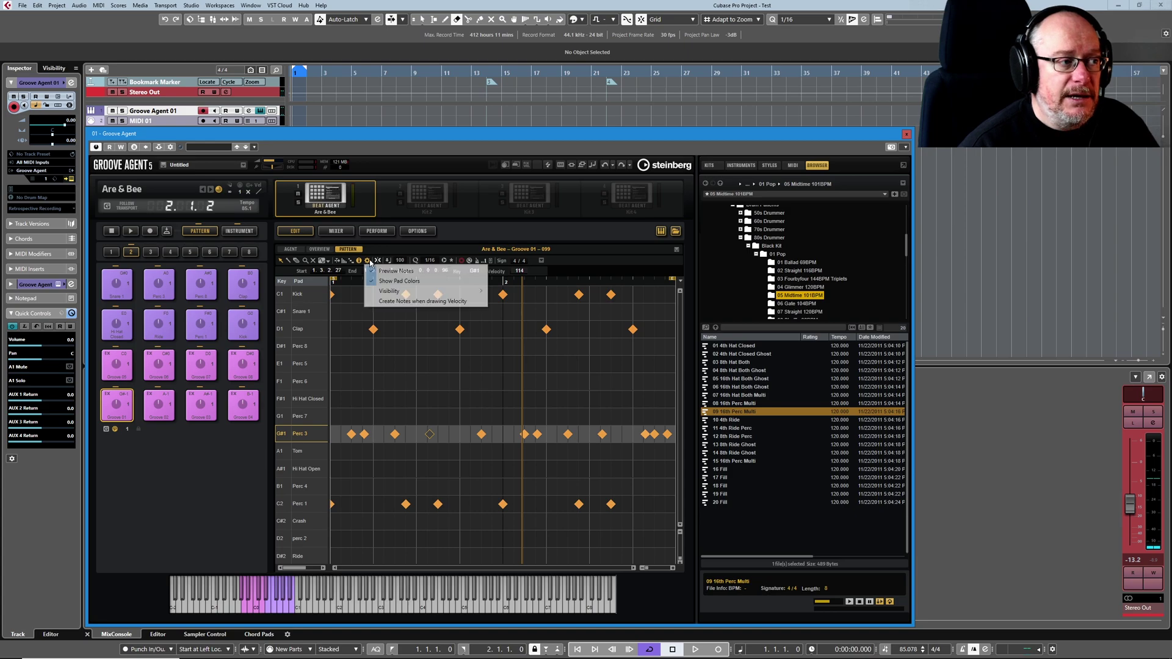
{"action": "mouse_move", "coordinate": [470, 291]}
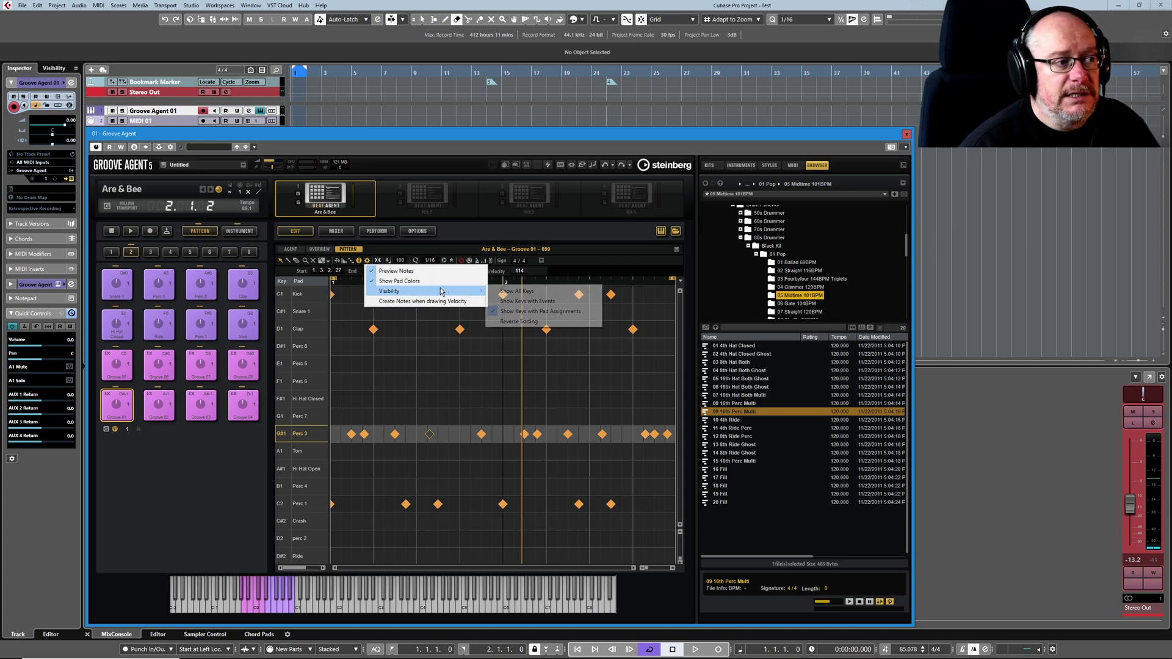
{"action": "left_click", "coordinate": [534, 302]}
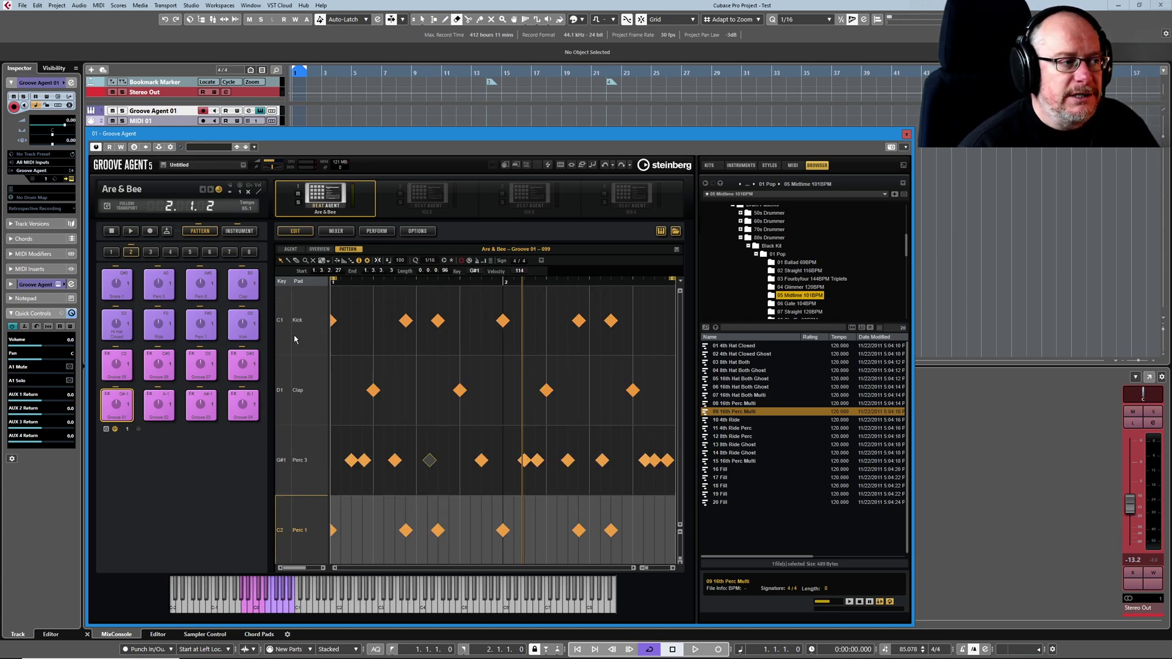
{"action": "left_click", "coordinate": [367, 262]}
{"action": "mouse_move", "coordinate": [430, 291]}
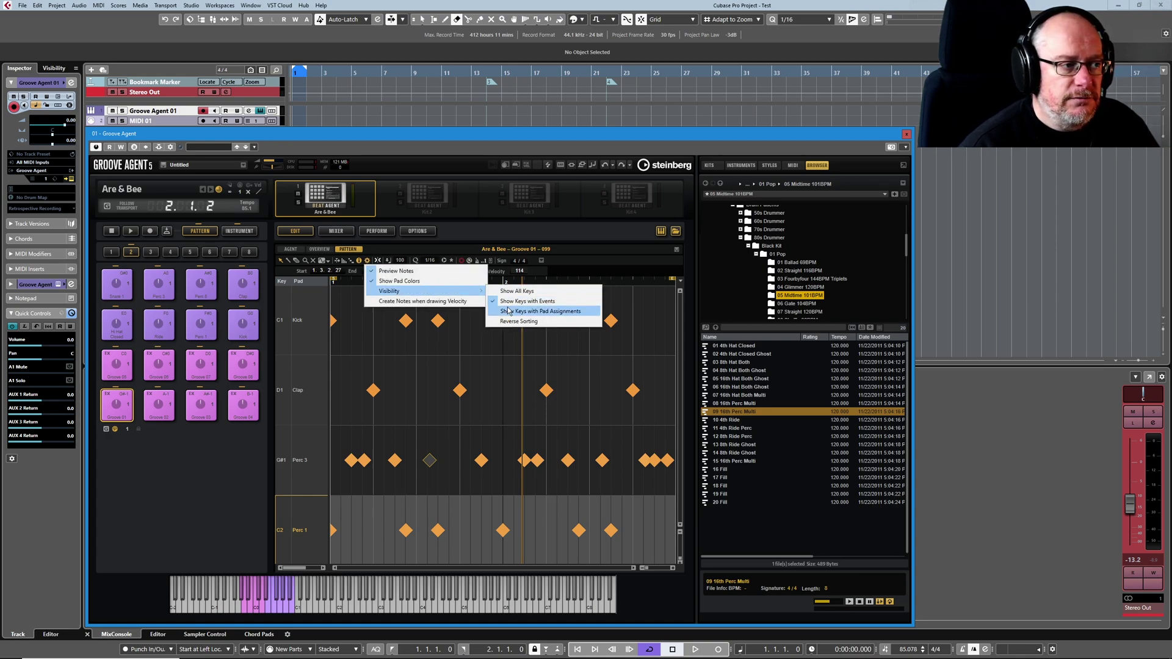
{"action": "left_click", "coordinate": [508, 311]}
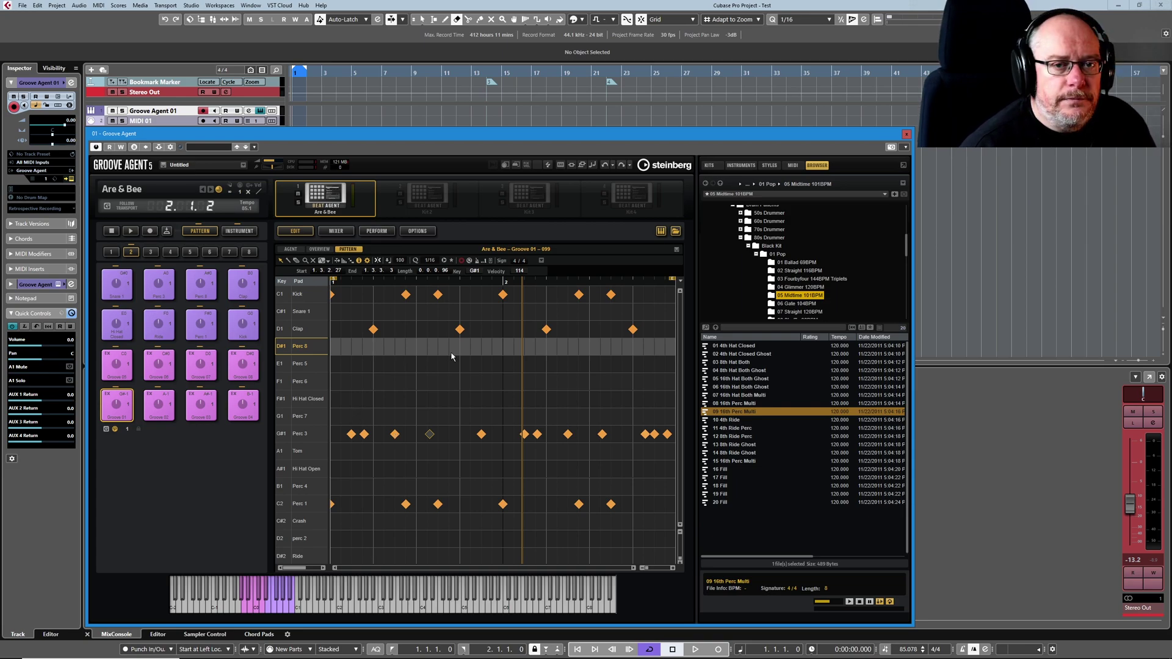
Step: Show the Velocity controller lane and drag its divider down to keep it small
{"action": "left_click", "coordinate": [344, 262]}
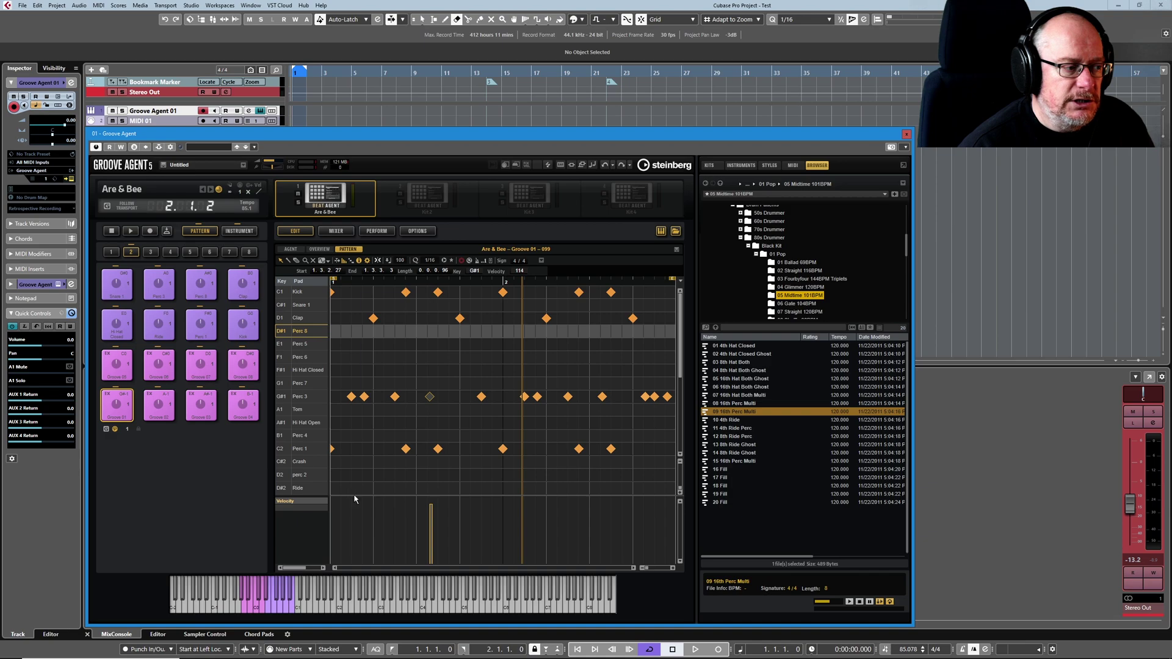
{"action": "left_click_drag", "start_coordinate": [355, 498], "coordinate": [355, 518]}
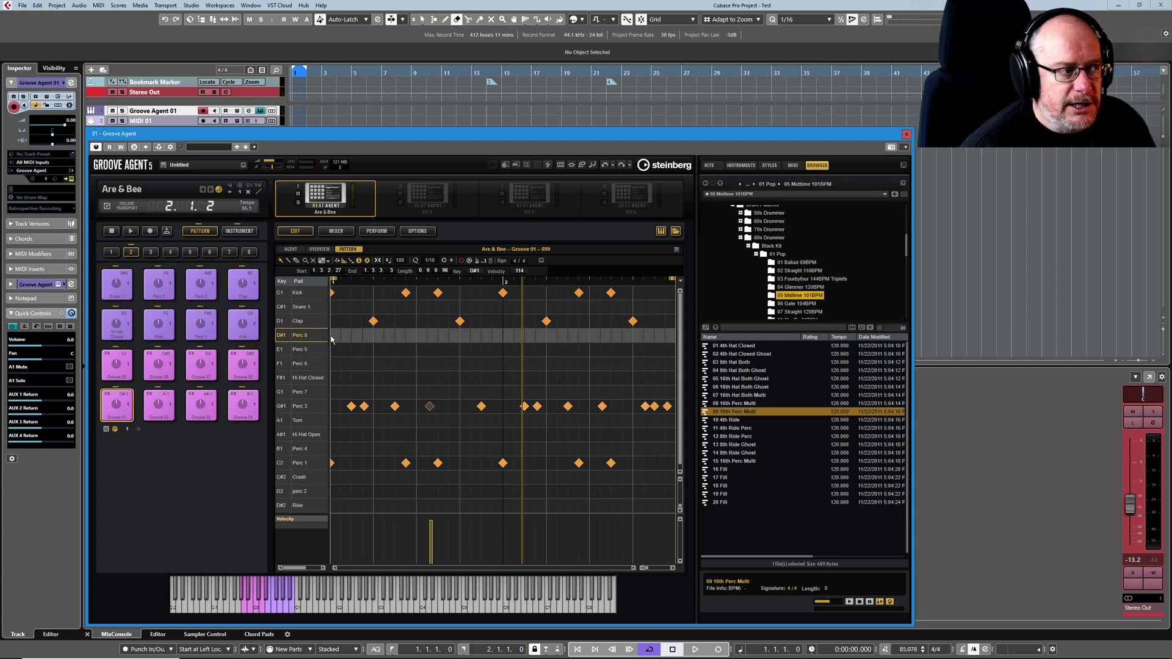
{"action": "left_click_drag", "start_coordinate": [329, 335], "coordinate": [409, 345]}
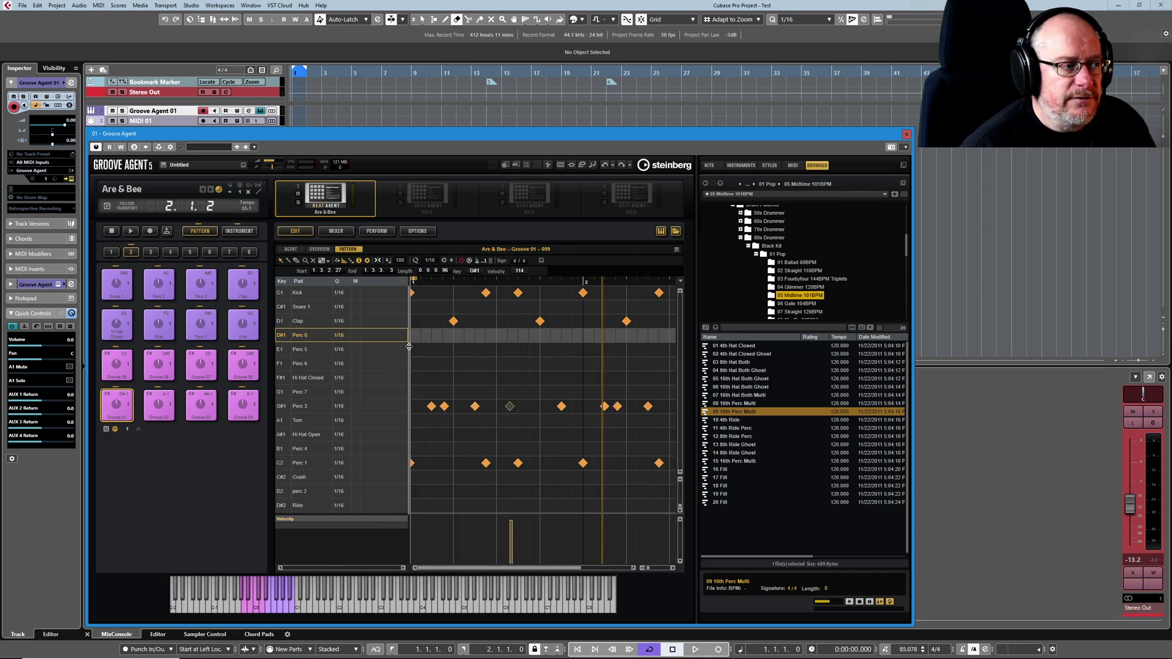
{"action": "left_click_drag", "start_coordinate": [488, 354], "coordinate": [486, 349]}
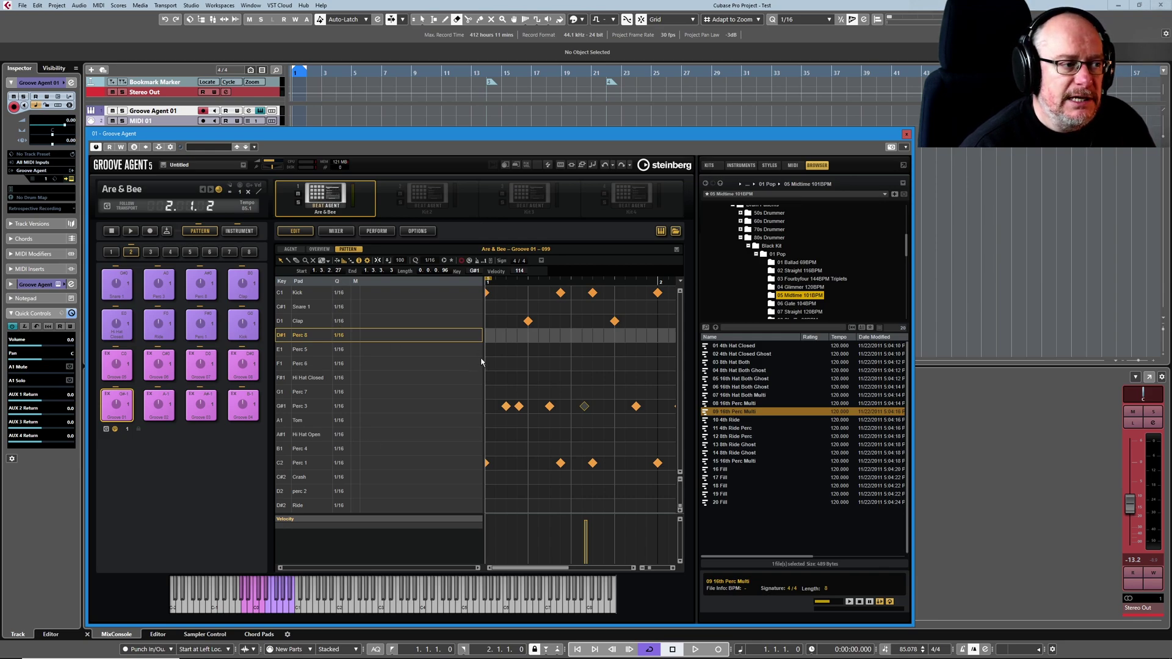
{"action": "left_click_drag", "start_coordinate": [483, 364], "coordinate": [349, 366]}
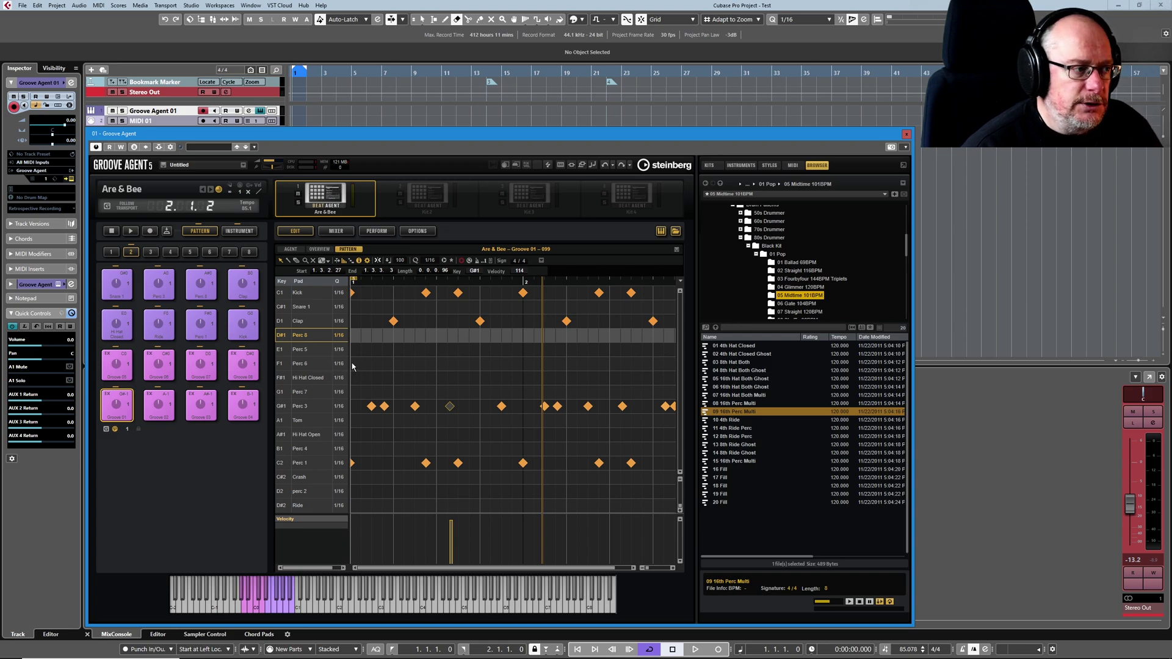
{"action": "left_click_drag", "start_coordinate": [349, 364], "coordinate": [328, 364]}
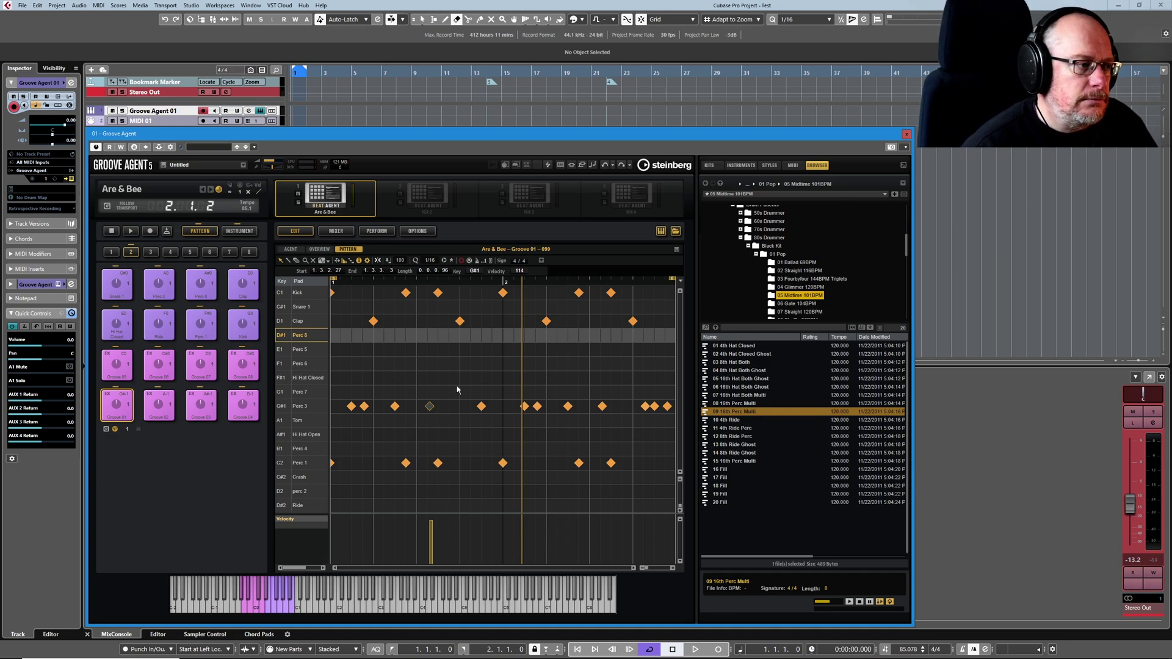
Step: Audition the Groove 02, 03, 04, 07 and 06 pattern pads
{"action": "left_click", "coordinate": [159, 408]}
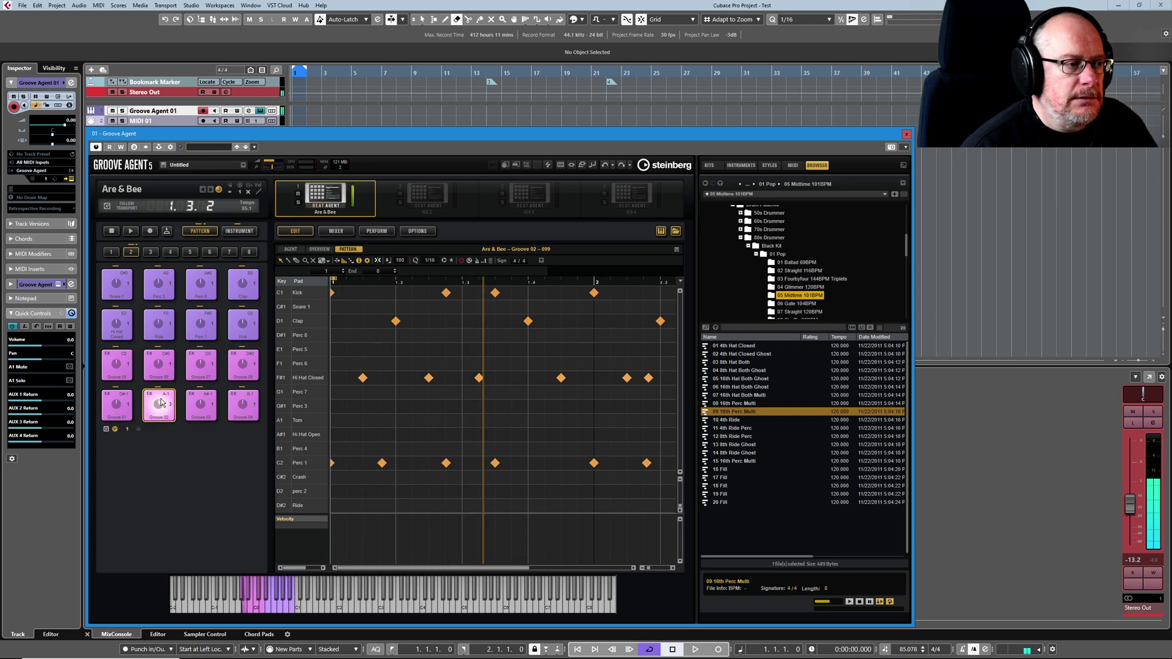
{"action": "left_click", "coordinate": [210, 401]}
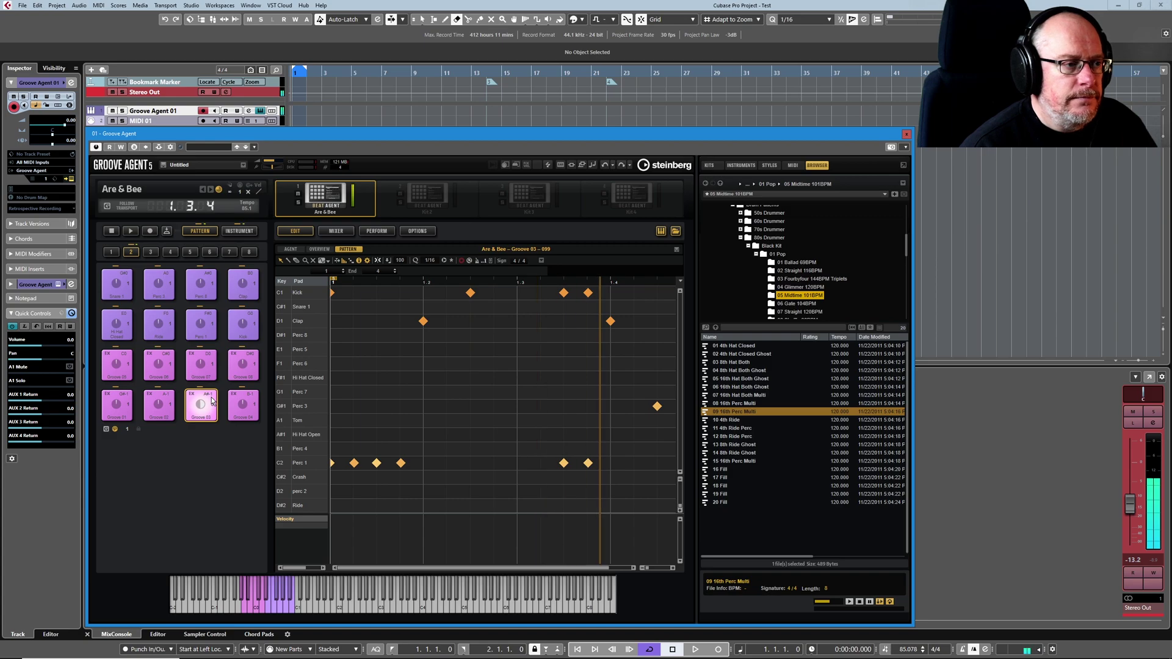
{"action": "left_click", "coordinate": [244, 397]}
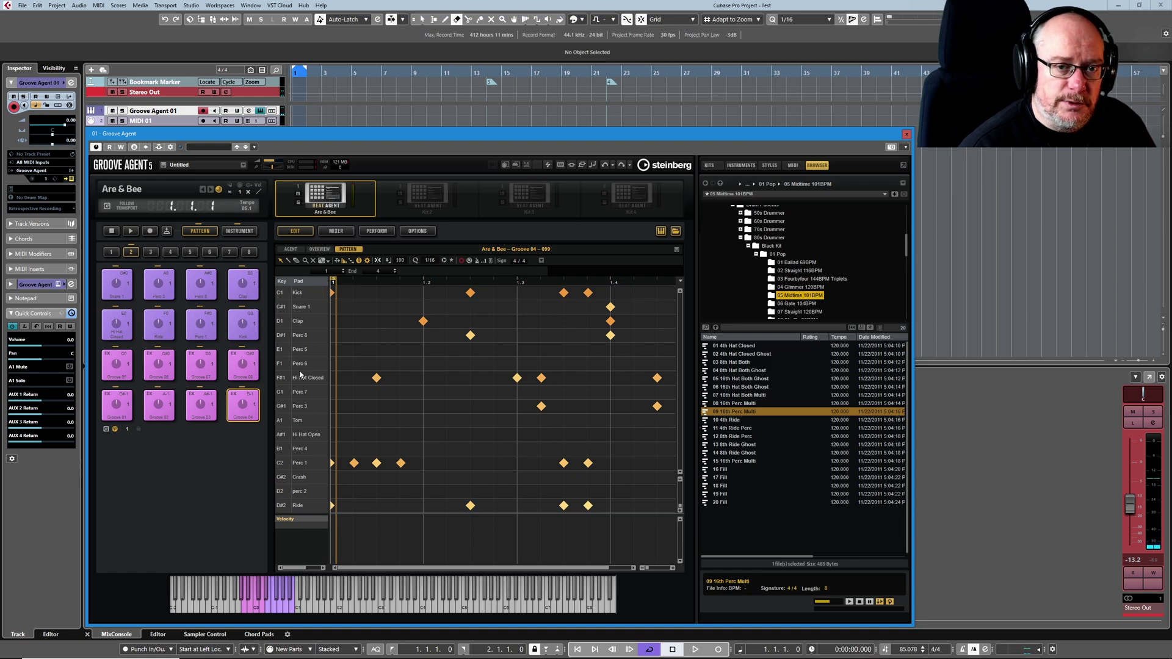
{"action": "left_click", "coordinate": [204, 364]}
{"action": "left_click", "coordinate": [158, 364]}
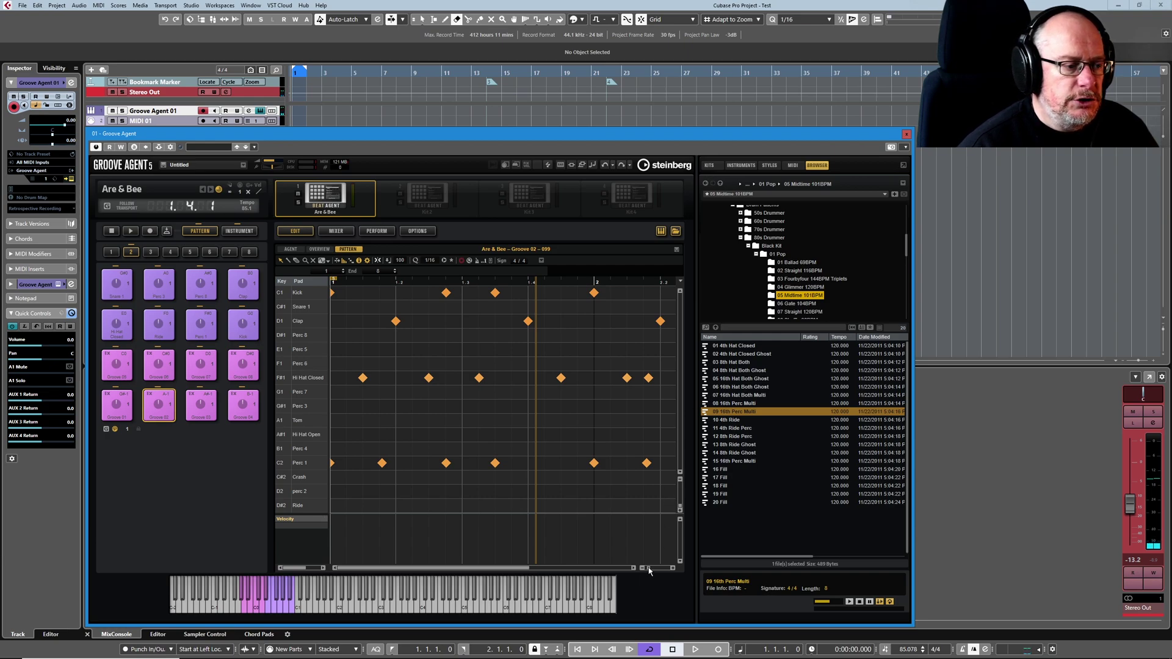
Step: Zoom in and set the pattern to start at step 3 and end at 6
{"action": "mouse_move", "coordinate": [649, 570]}
{"action": "left_mouse_down"}
{"action": "mouse_move", "coordinate": [664, 573]}
{"action": "mouse_move", "coordinate": [639, 574]}
{"action": "left_mouse_up"}
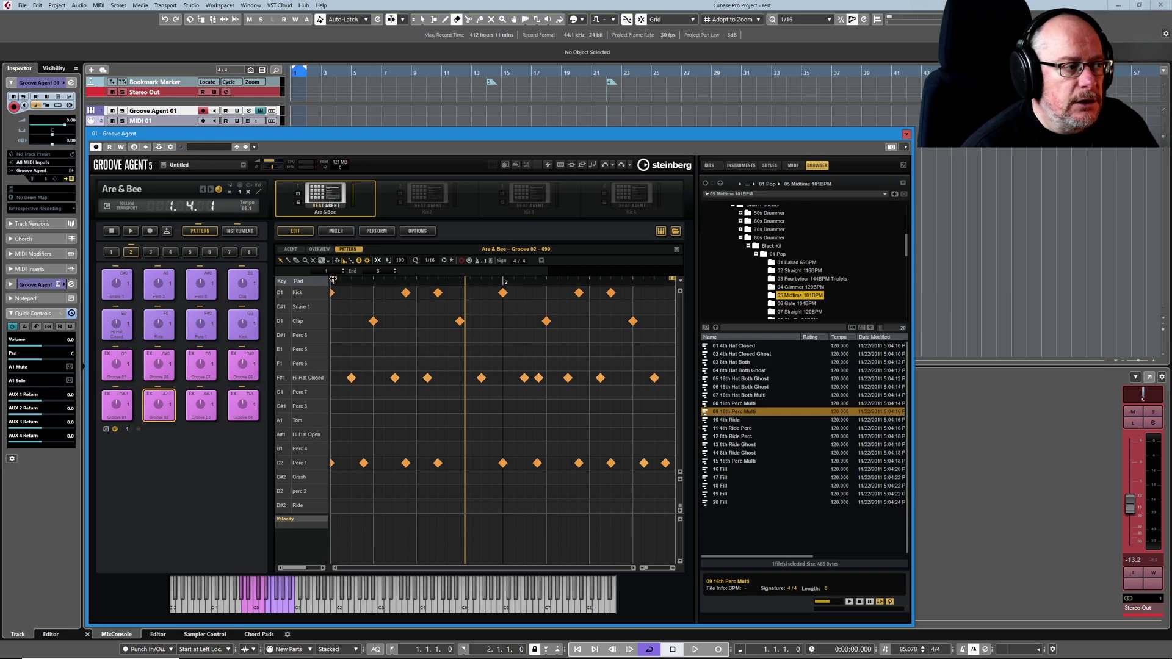
{"action": "left_click_drag", "start_coordinate": [334, 279], "coordinate": [412, 281]}
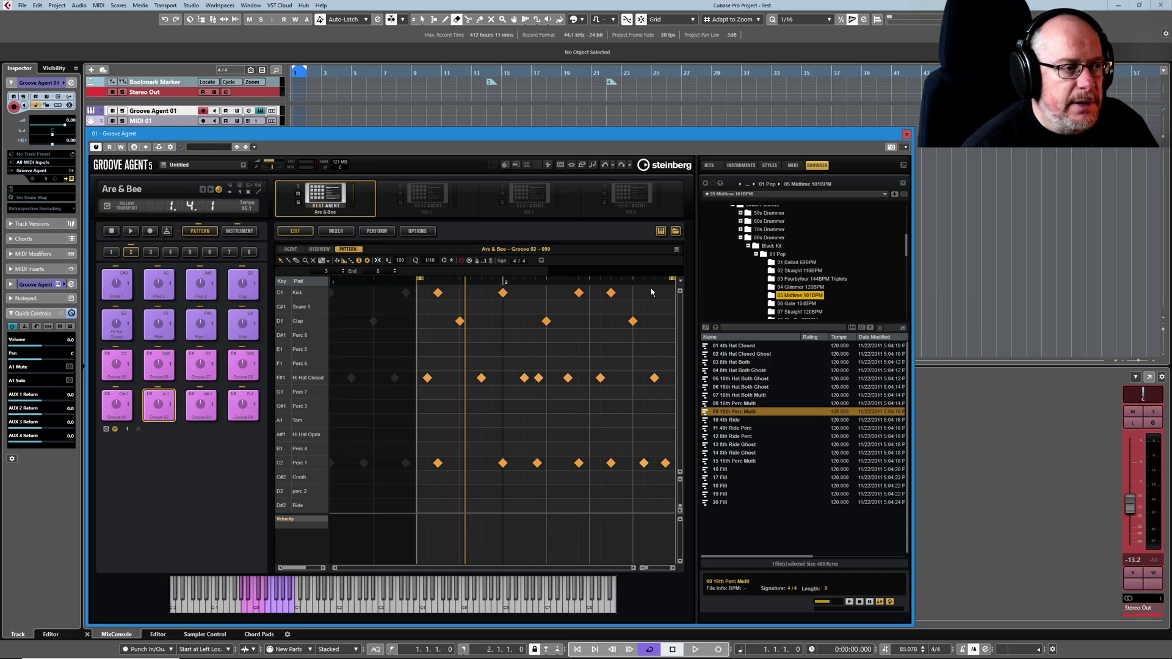
{"action": "left_click_drag", "start_coordinate": [672, 279], "coordinate": [591, 279]}
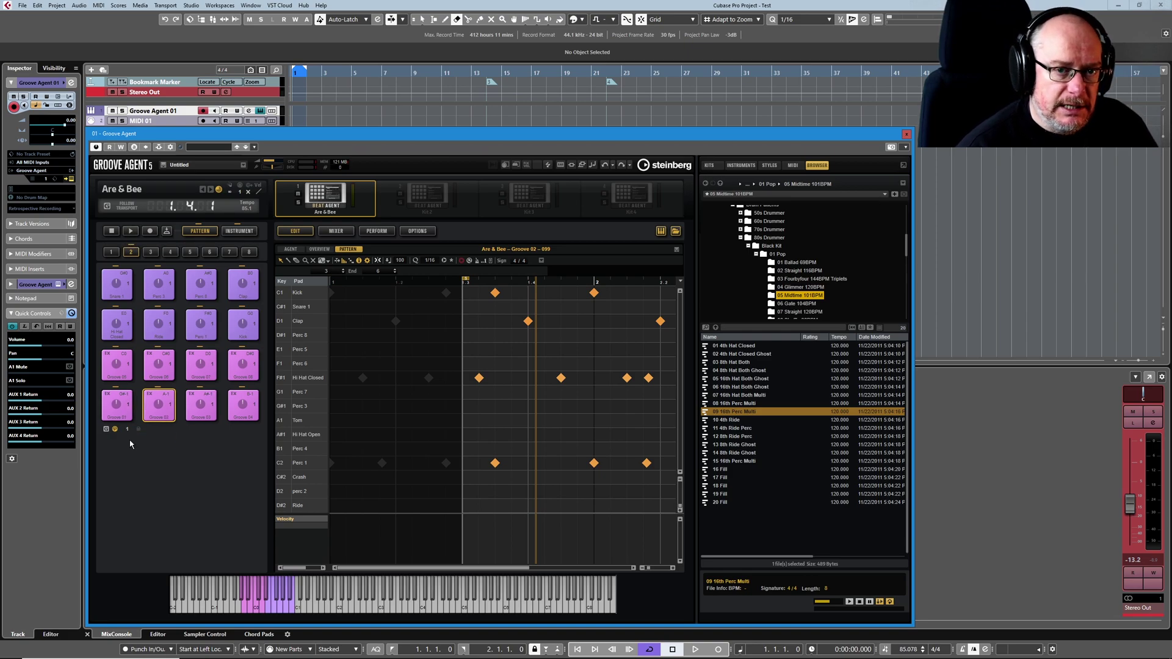
Step: Play the shortened pattern, scrolling along the grid, then stop playback
{"action": "left_click", "coordinate": [130, 231]}
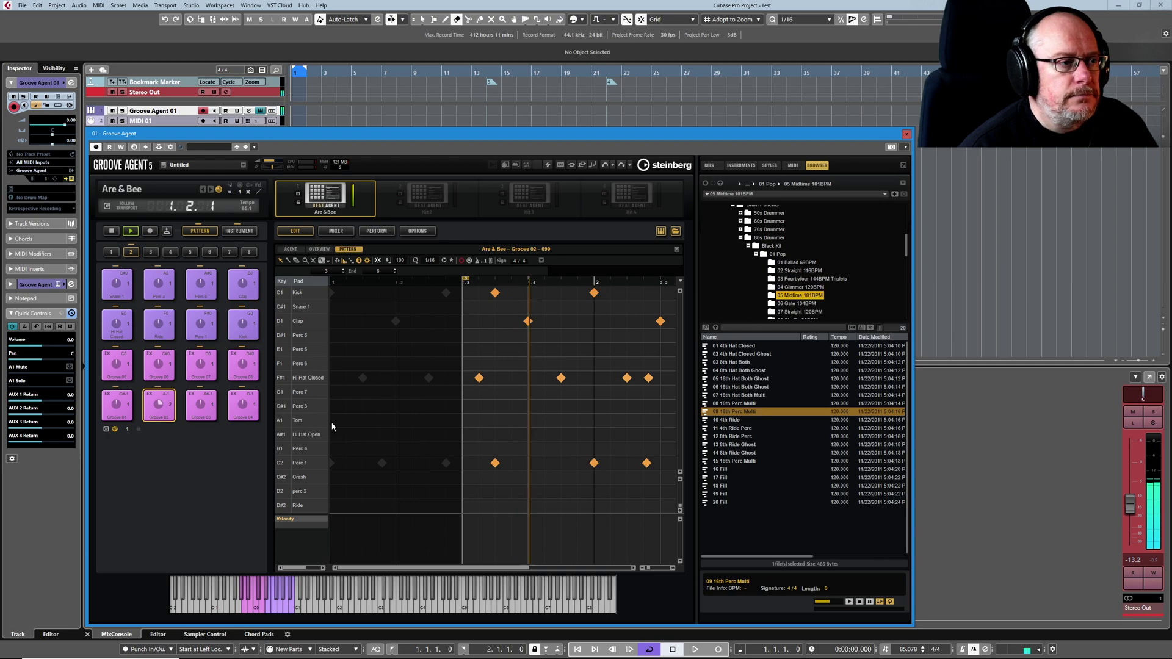
{"action": "left_click_drag", "start_coordinate": [454, 574], "coordinate": [506, 574]}
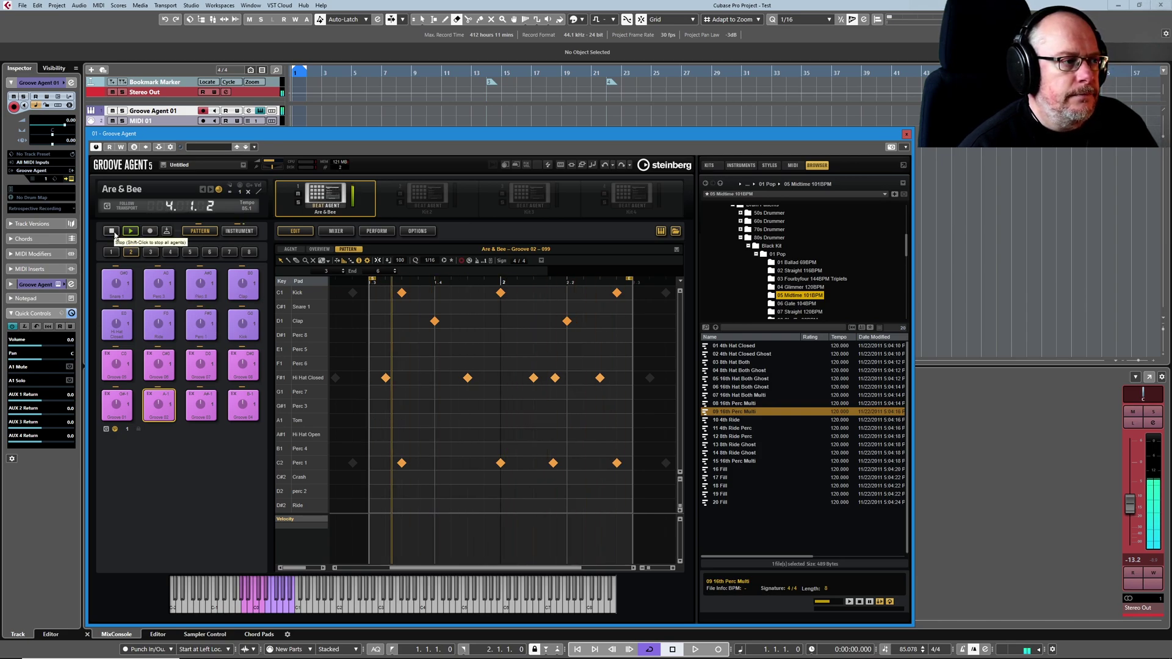
{"action": "left_click", "coordinate": [112, 232]}
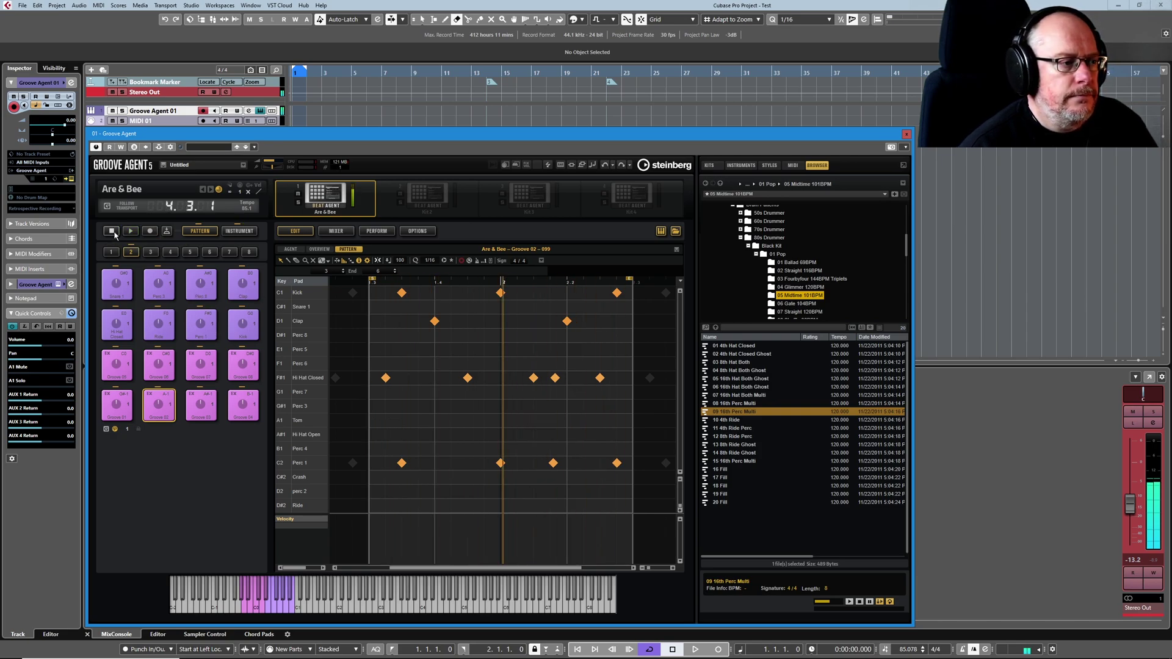
Step: Trim the pattern to its start and end, then play it back and stop
{"action": "right_click", "coordinate": [302, 282]}
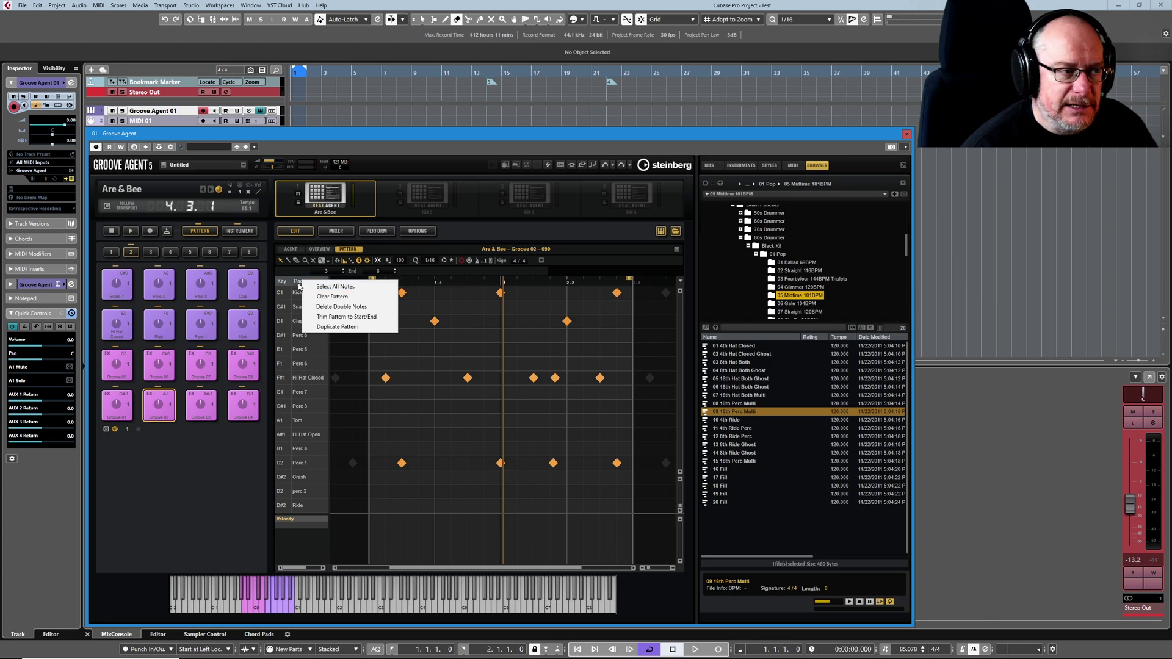
{"action": "left_click", "coordinate": [344, 317]}
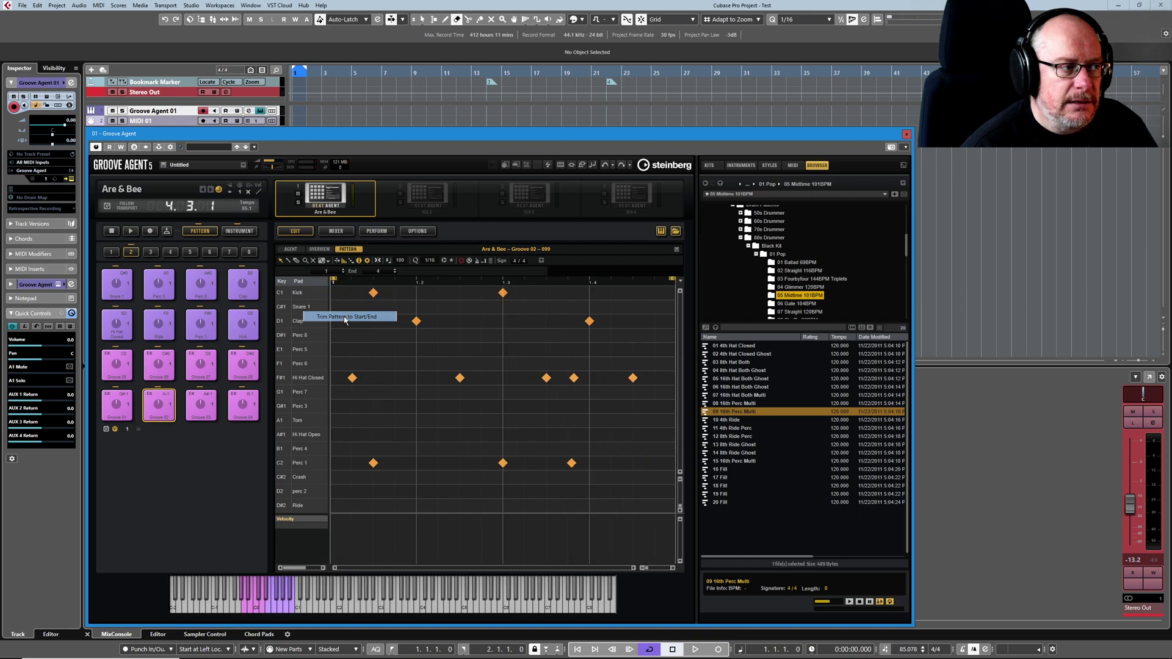
{"action": "left_click", "coordinate": [166, 407]}
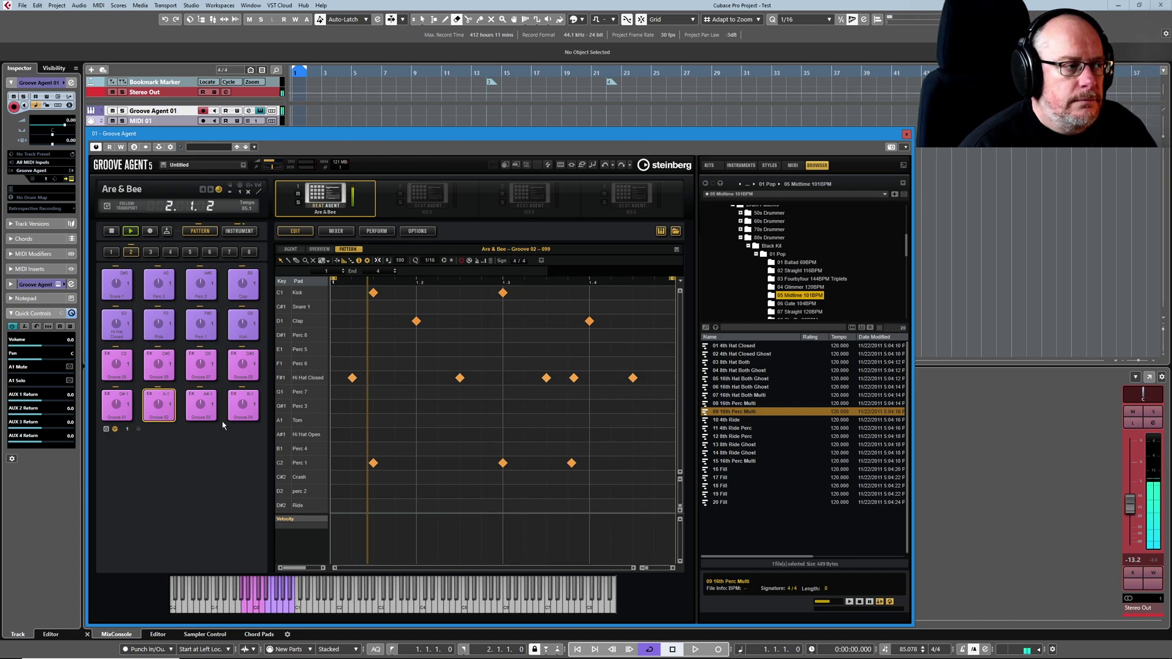
{"action": "left_click", "coordinate": [111, 230]}
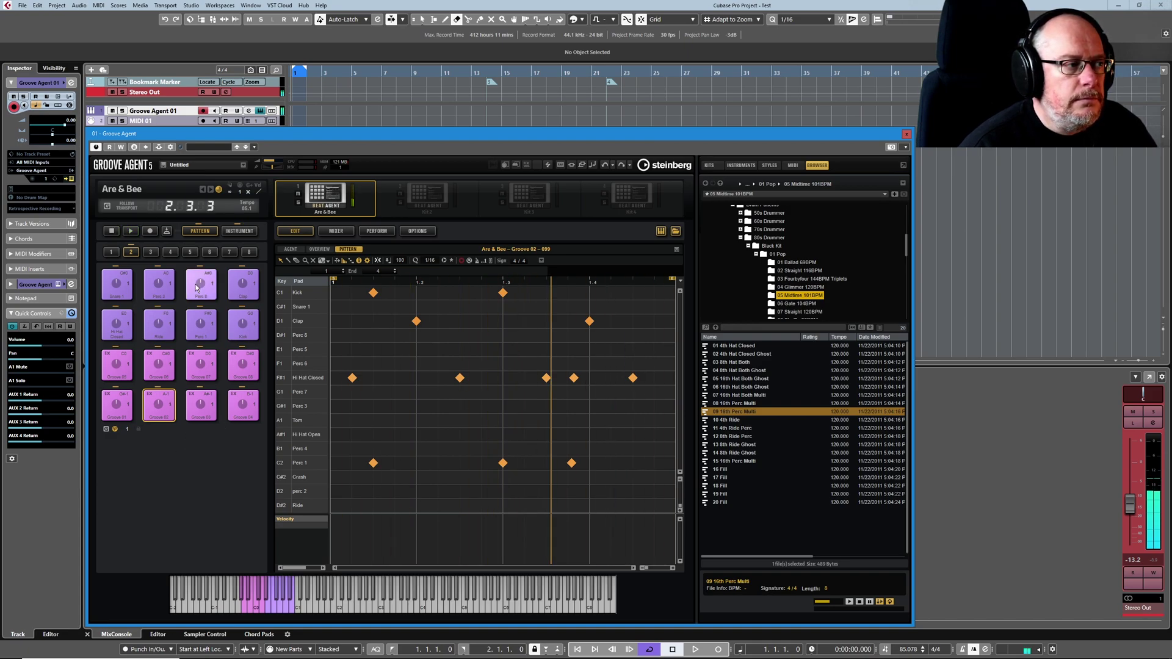
Step: Switch the grid to the Draw tool from the right-click tool menu
{"action": "right_click", "coordinate": [305, 285]}
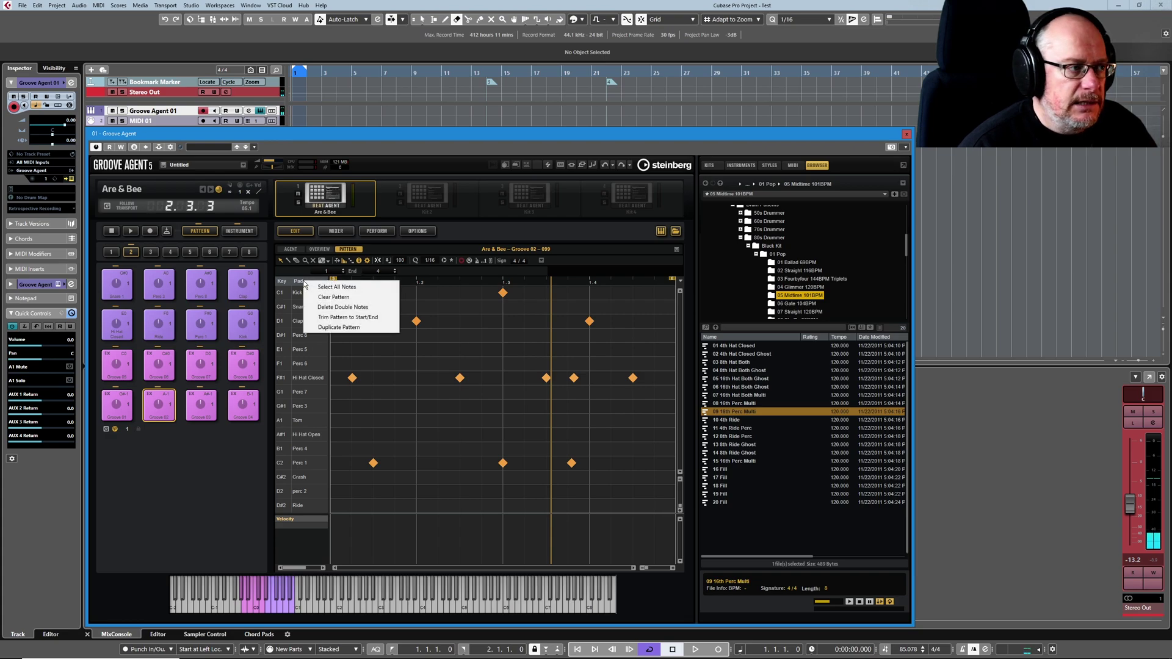
{"action": "left_click", "coordinate": [345, 307]}
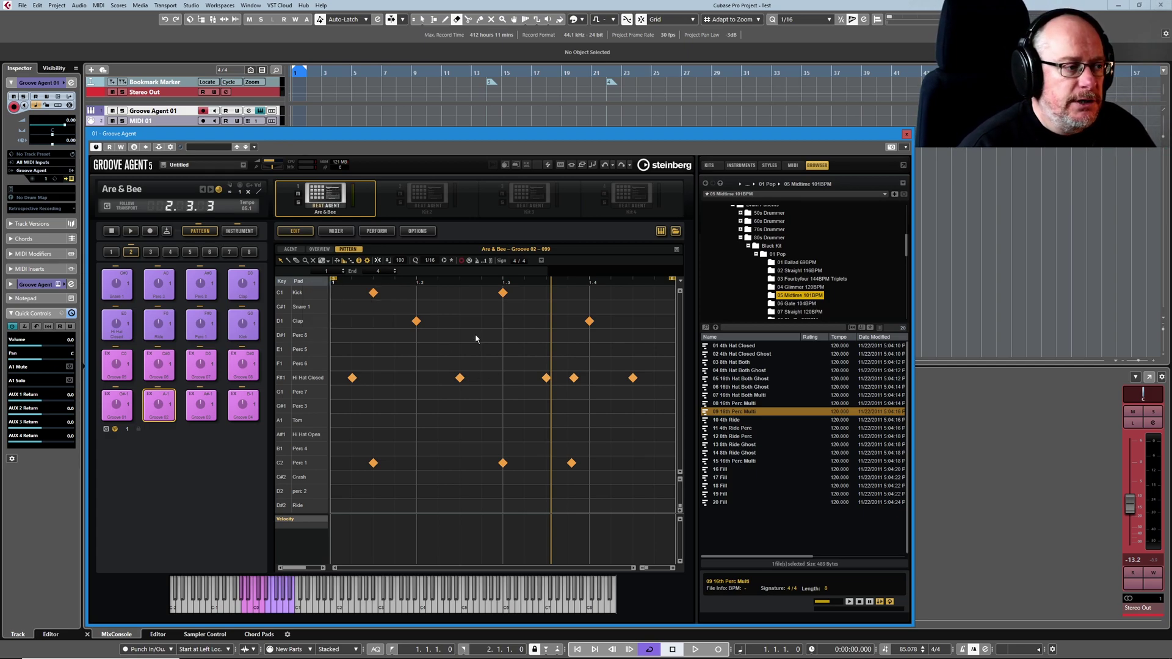
{"action": "right_click", "coordinate": [488, 337]}
{"action": "left_click", "coordinate": [487, 335]}
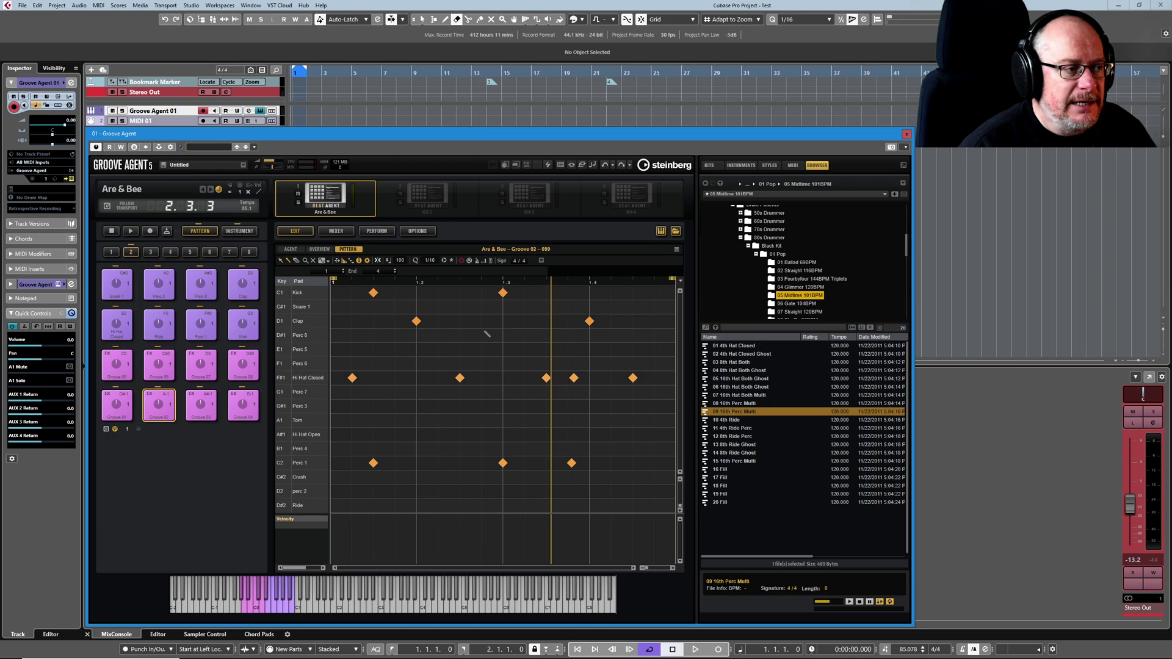
{"action": "right_click", "coordinate": [472, 332]}
{"action": "right_click", "coordinate": [486, 335]}
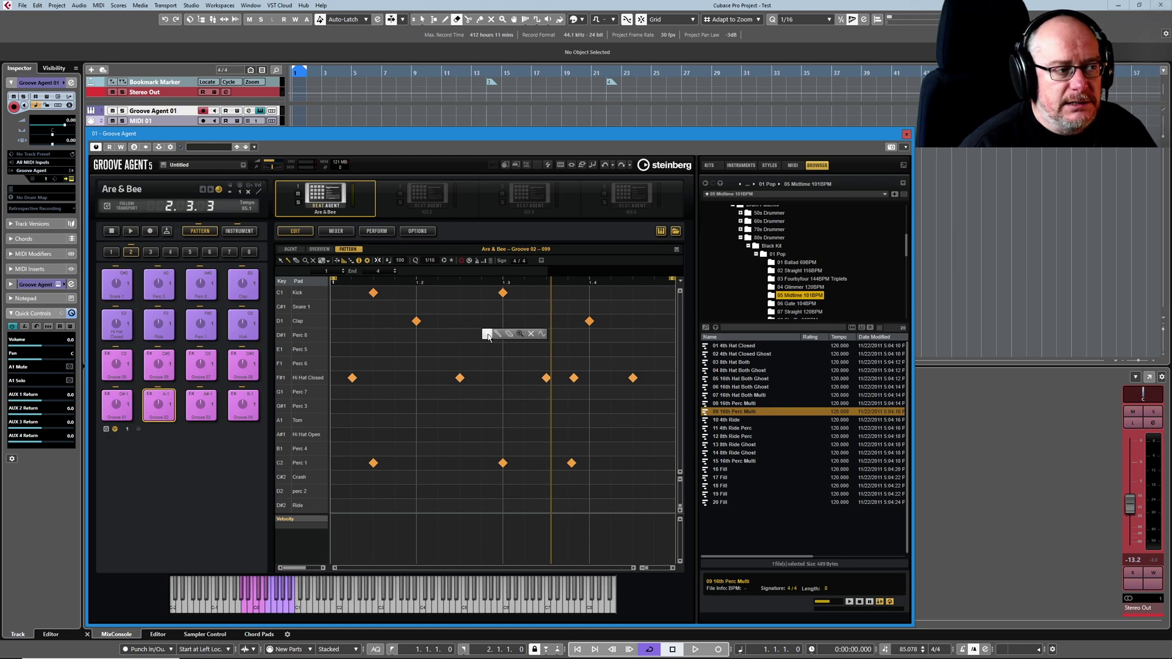
{"action": "left_click", "coordinate": [497, 334]}
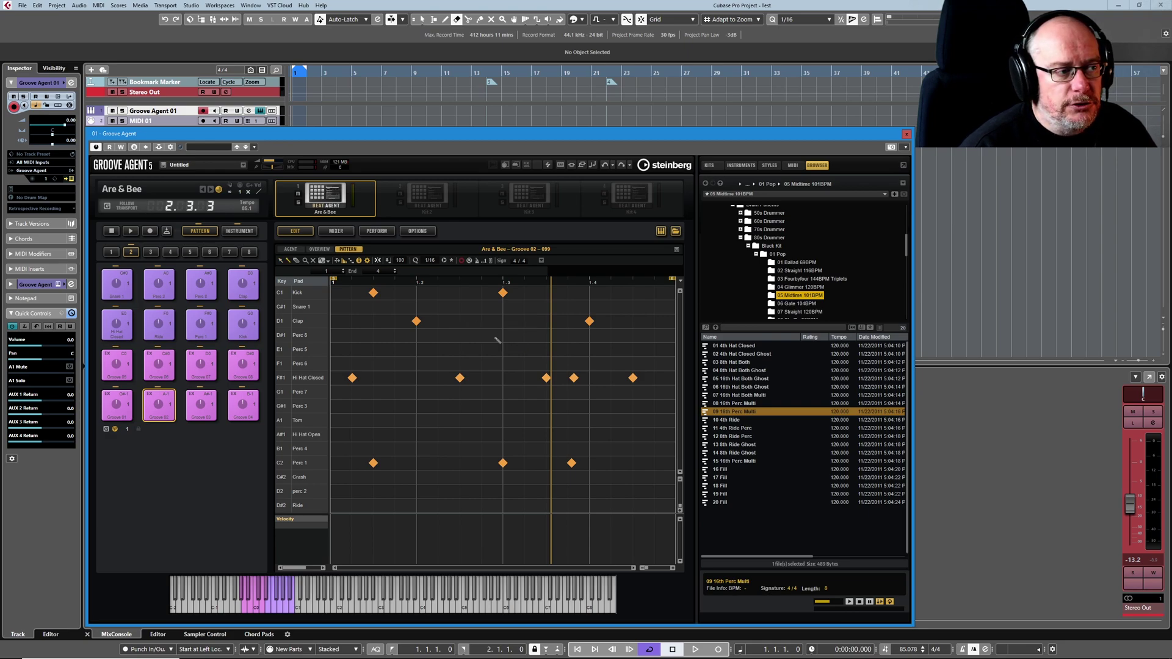
Step: Draw a note, stack it on an existing Hi Hat Closed note, then delete double notes
{"action": "left_click", "coordinate": [487, 365]}
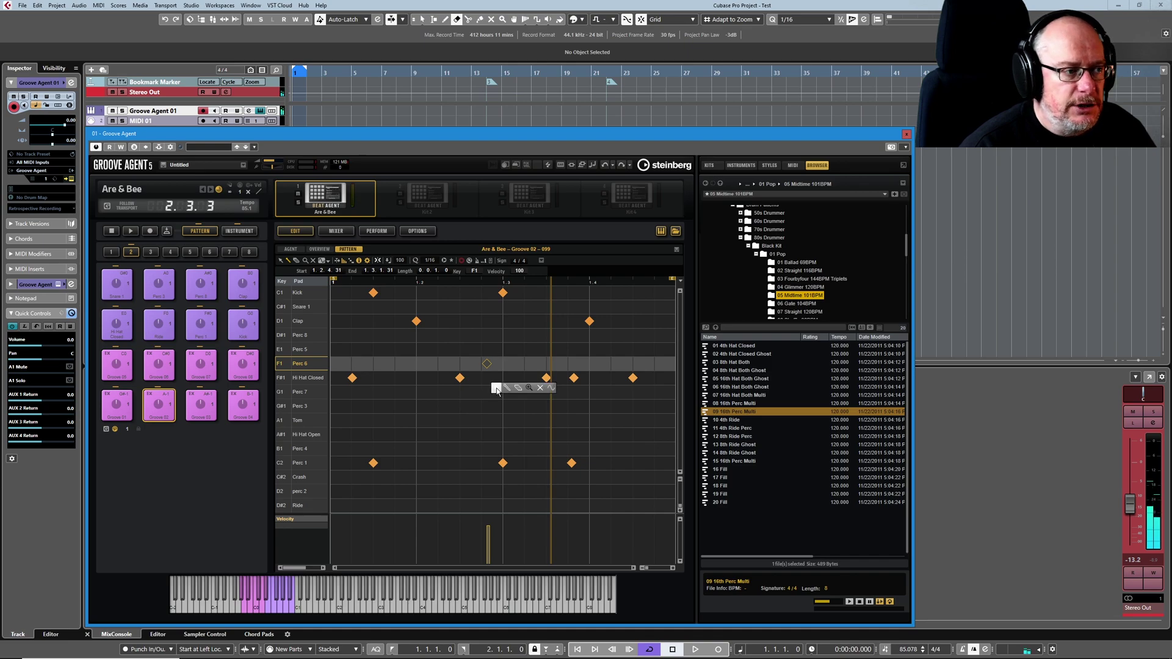
{"action": "left_click_drag", "start_coordinate": [488, 366], "coordinate": [466, 380]}
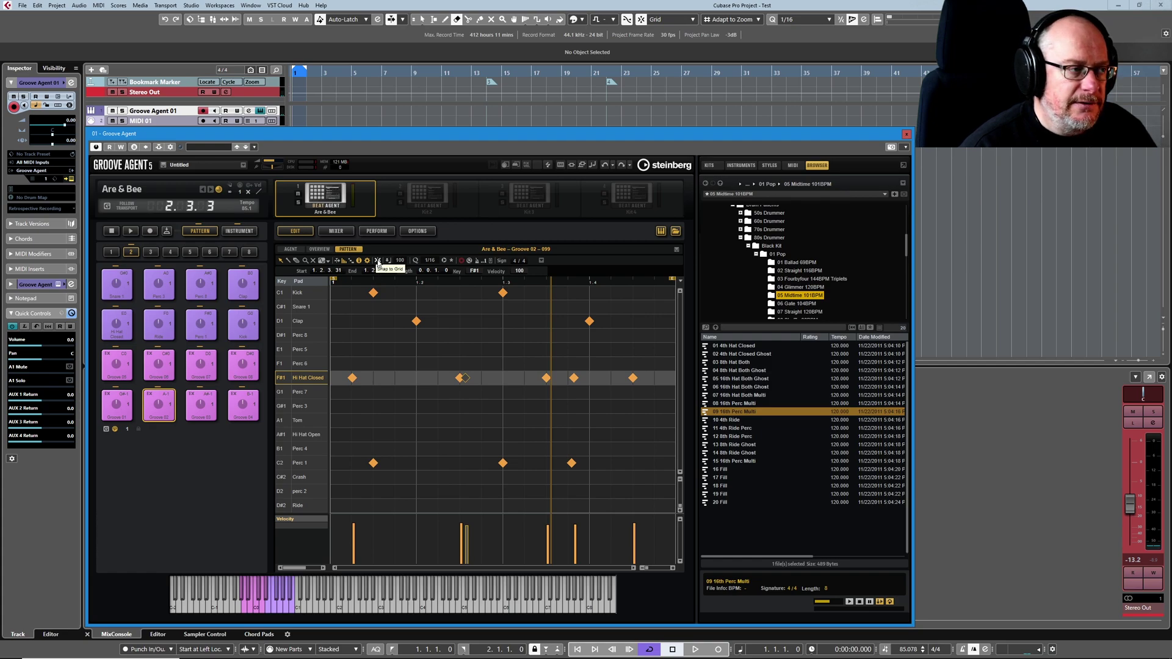
{"action": "left_click_drag", "start_coordinate": [467, 379], "coordinate": [460, 383]}
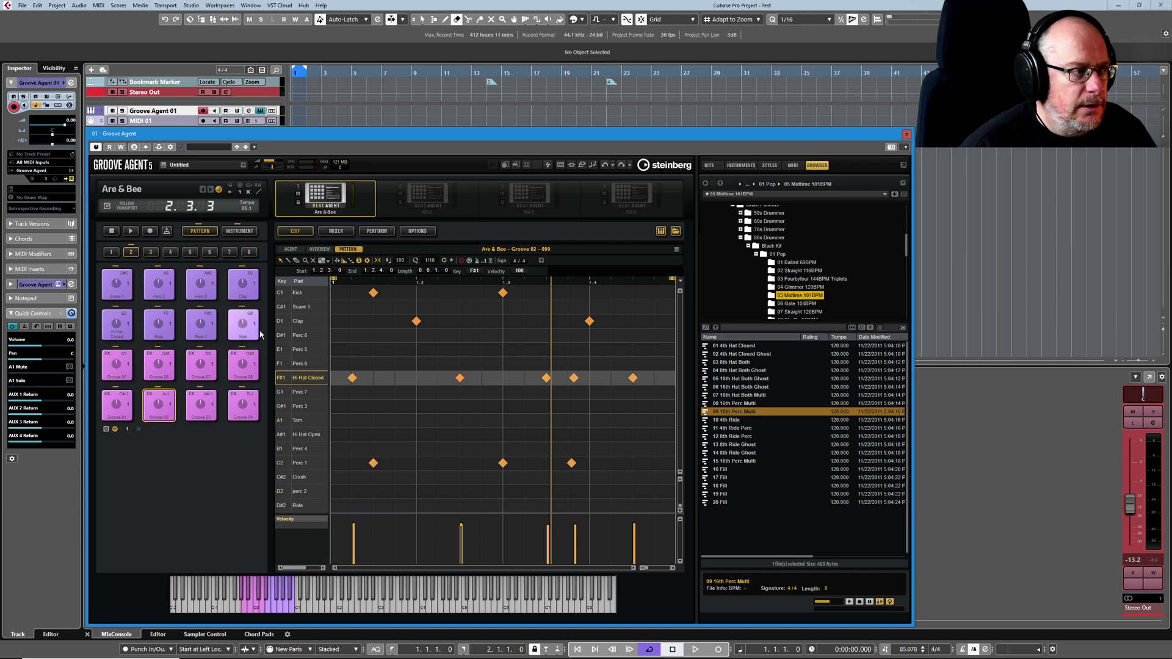
{"action": "right_click", "coordinate": [300, 279]}
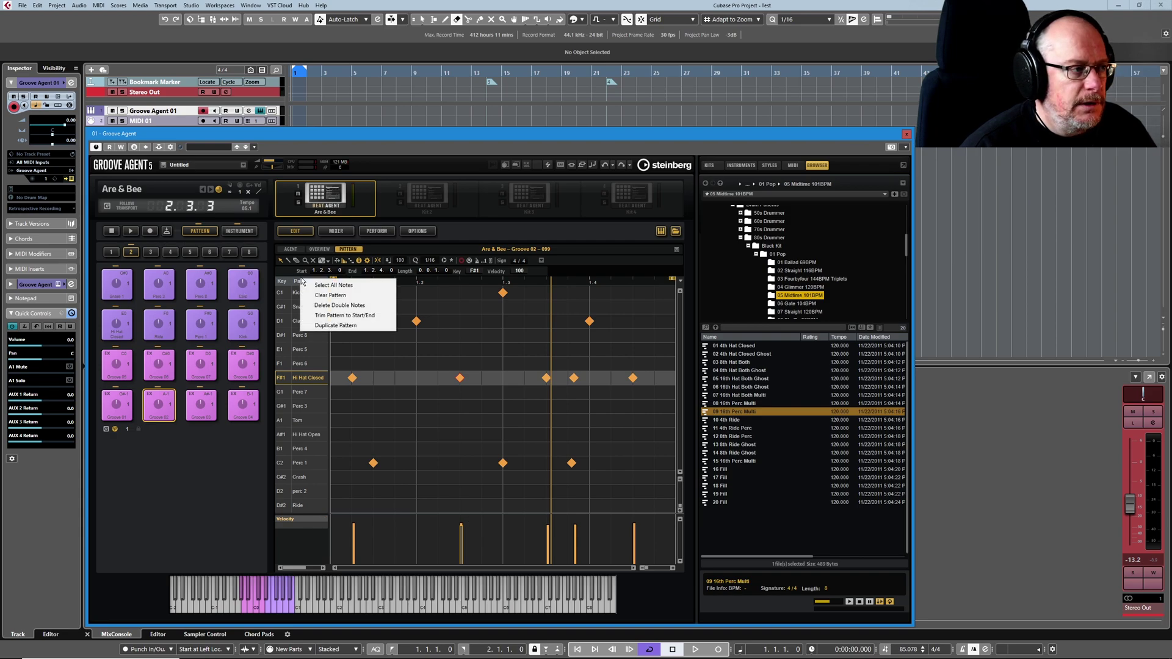
{"action": "left_click", "coordinate": [333, 307]}
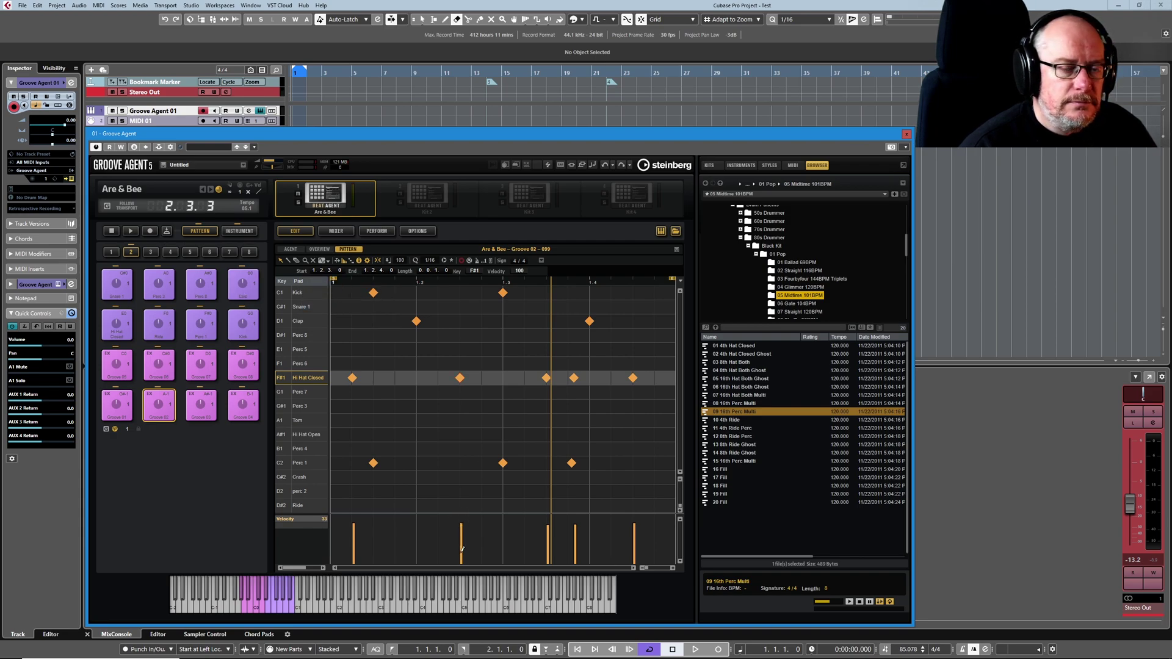
{"action": "right_click", "coordinate": [304, 282]}
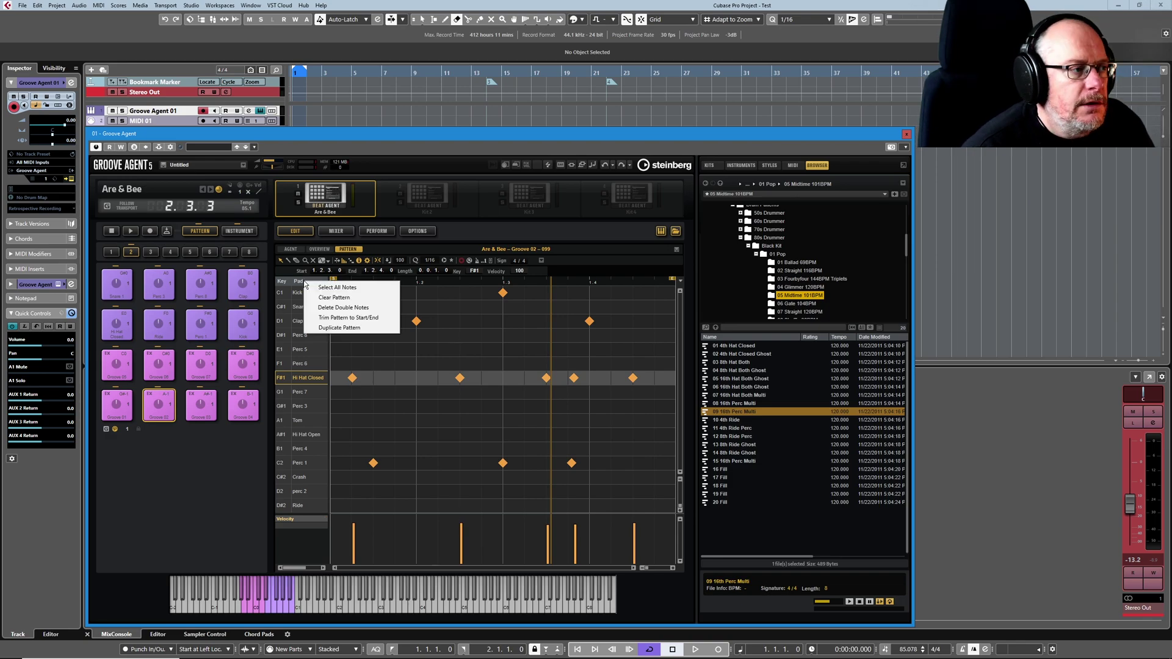
Step: Duplicate the pattern into a second bar, zoom out, and move a second-bar hi-hat note to Perc 5
{"action": "left_click", "coordinate": [352, 328]}
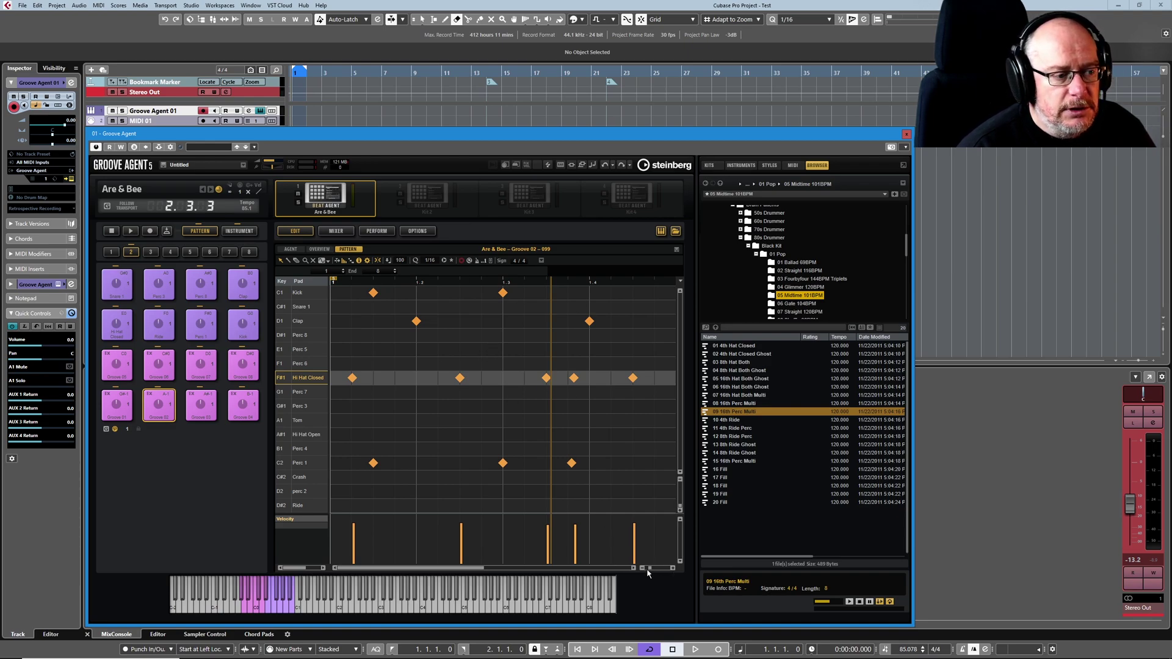
{"action": "left_click_drag", "start_coordinate": [644, 567], "coordinate": [639, 574]}
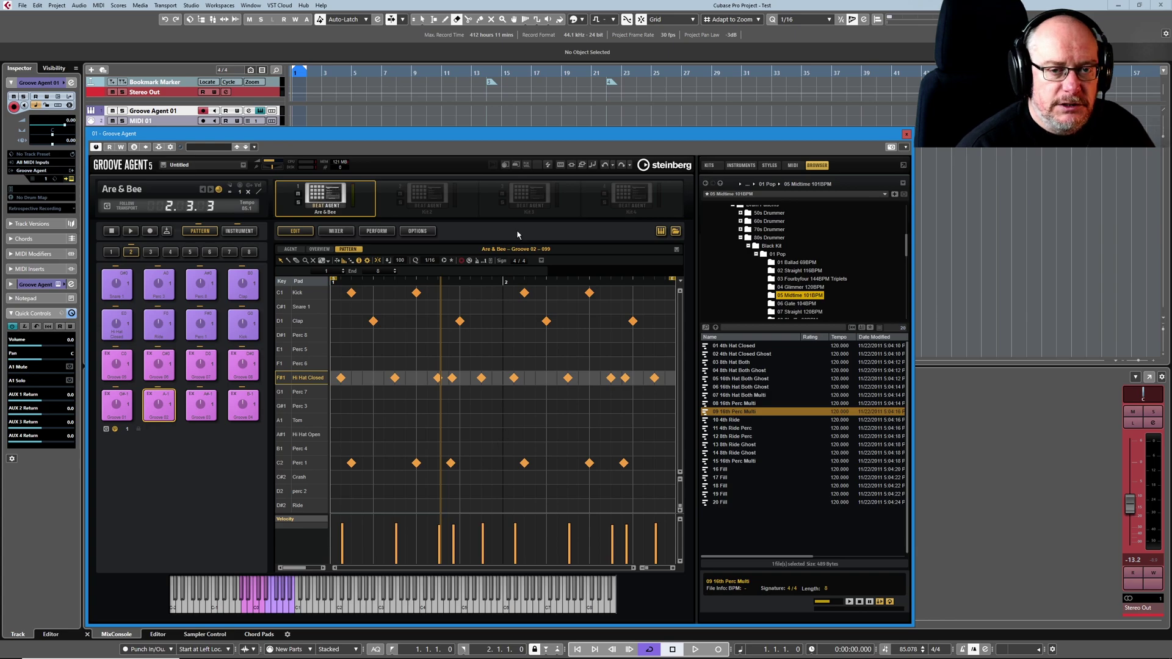
{"action": "left_click_drag", "start_coordinate": [612, 379], "coordinate": [589, 427]}
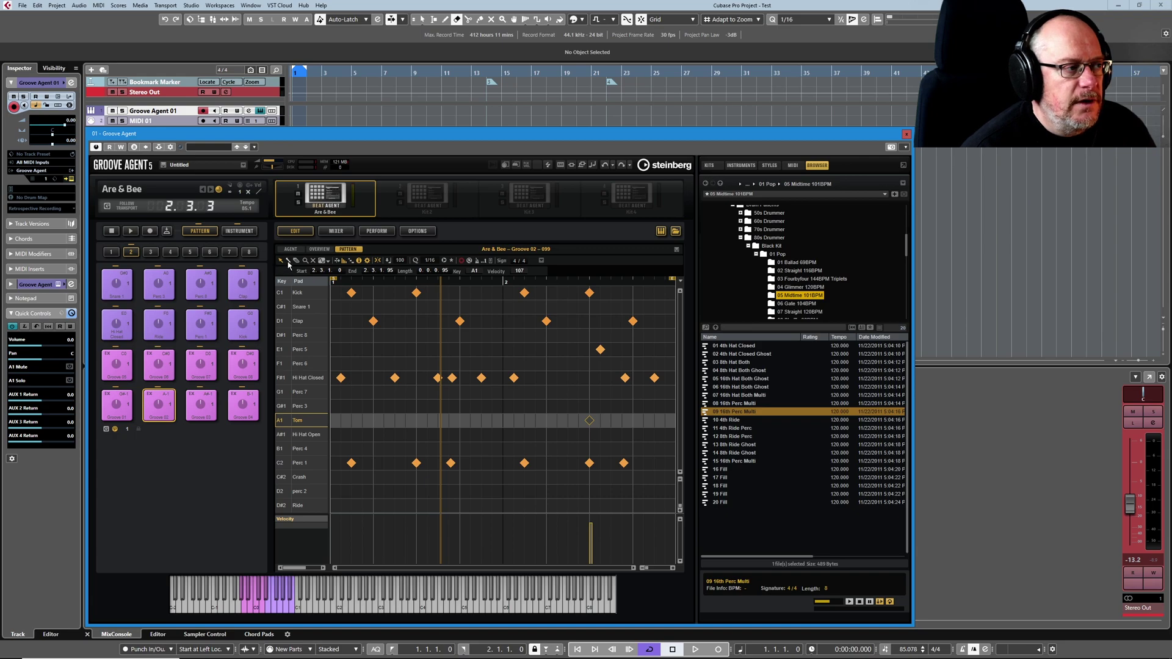
Step: Draw notes on the Perc 5, Perc 3 and Tom rows, then remove the Tom and Perc 3 notes
{"action": "left_click", "coordinate": [384, 349]}
{"action": "left_click", "coordinate": [460, 406]}
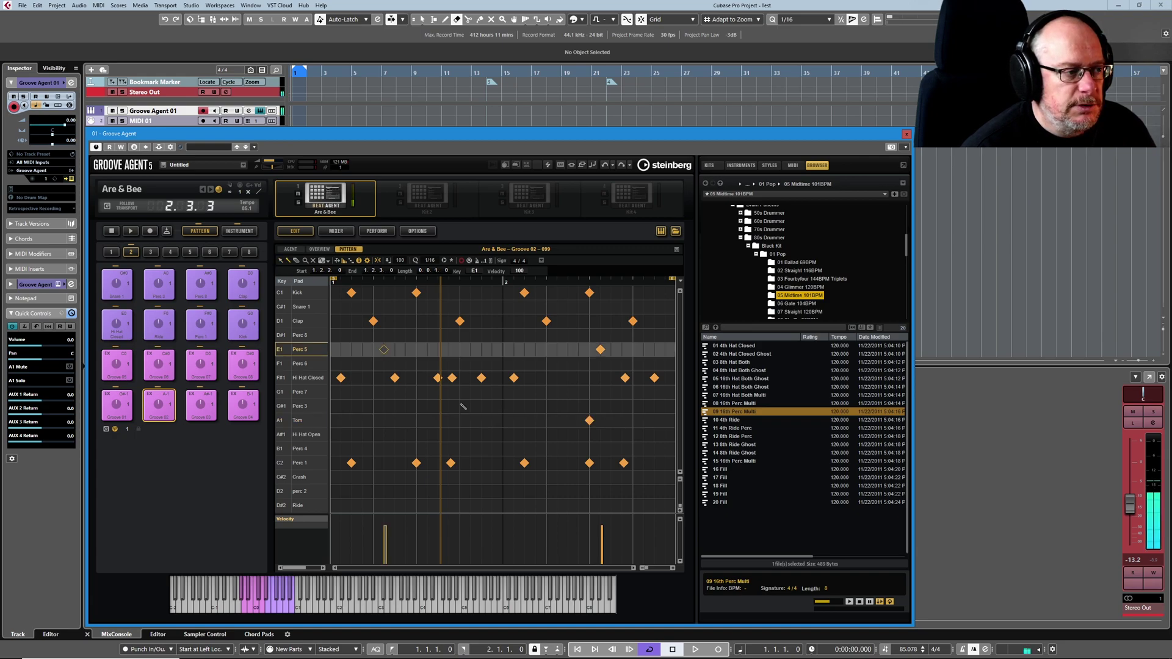
{"action": "left_click", "coordinate": [513, 350]}
{"action": "left_click", "coordinate": [557, 421]}
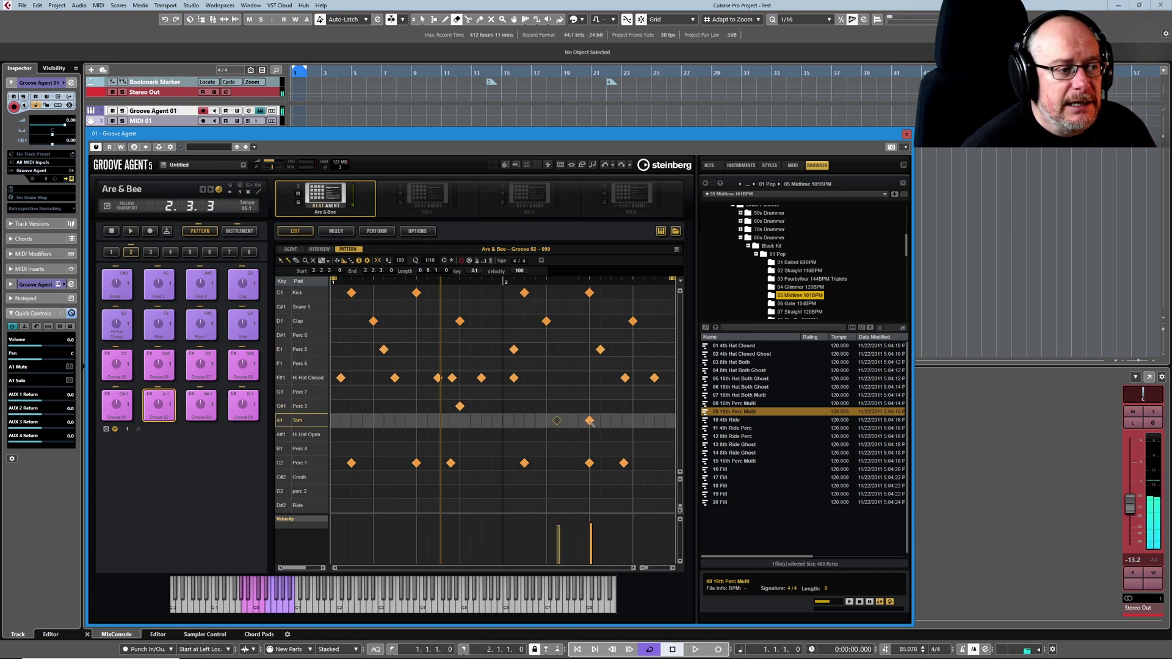
{"action": "left_click", "coordinate": [514, 406]}
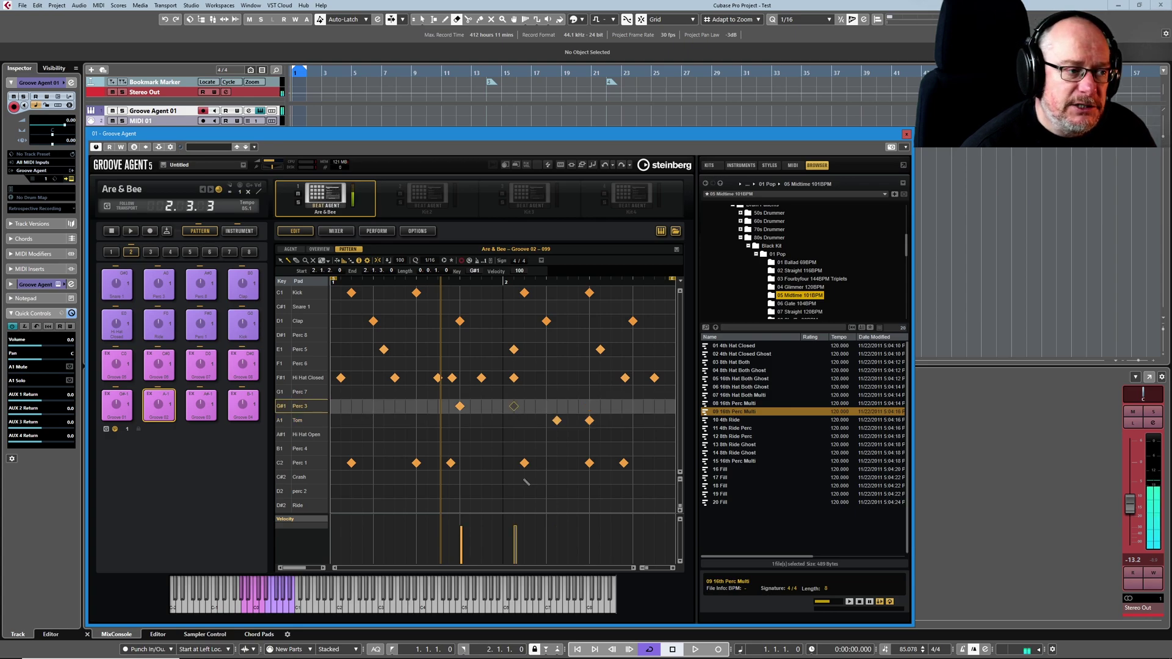
{"action": "left_click", "coordinate": [556, 421]}
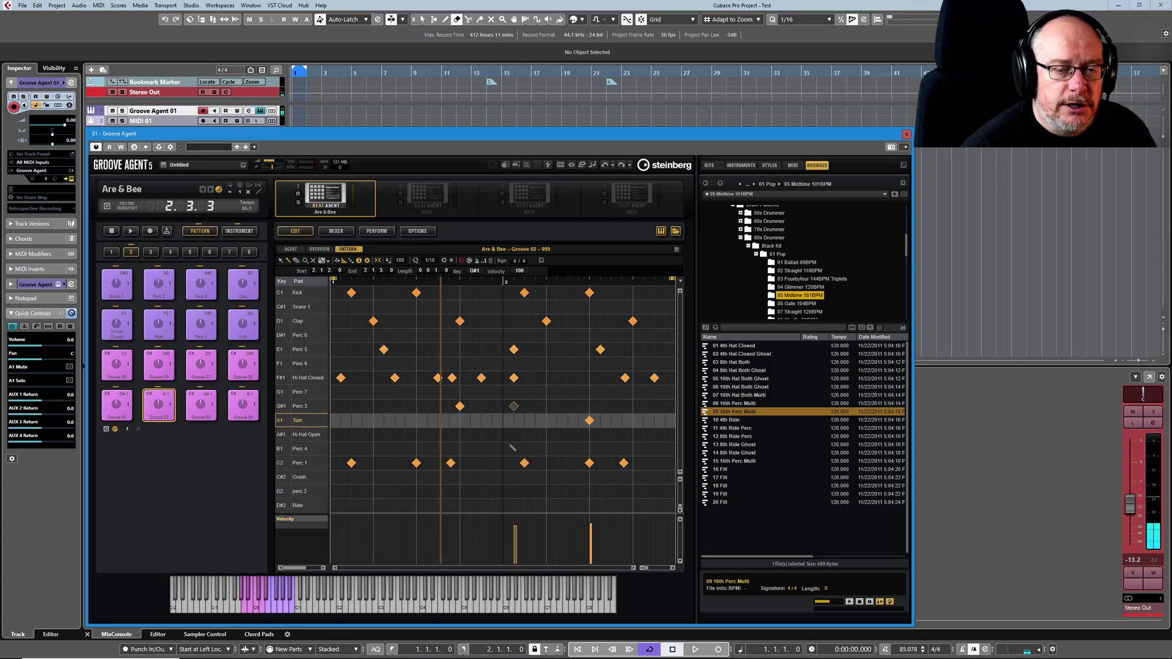
{"action": "left_click", "coordinate": [514, 407]}
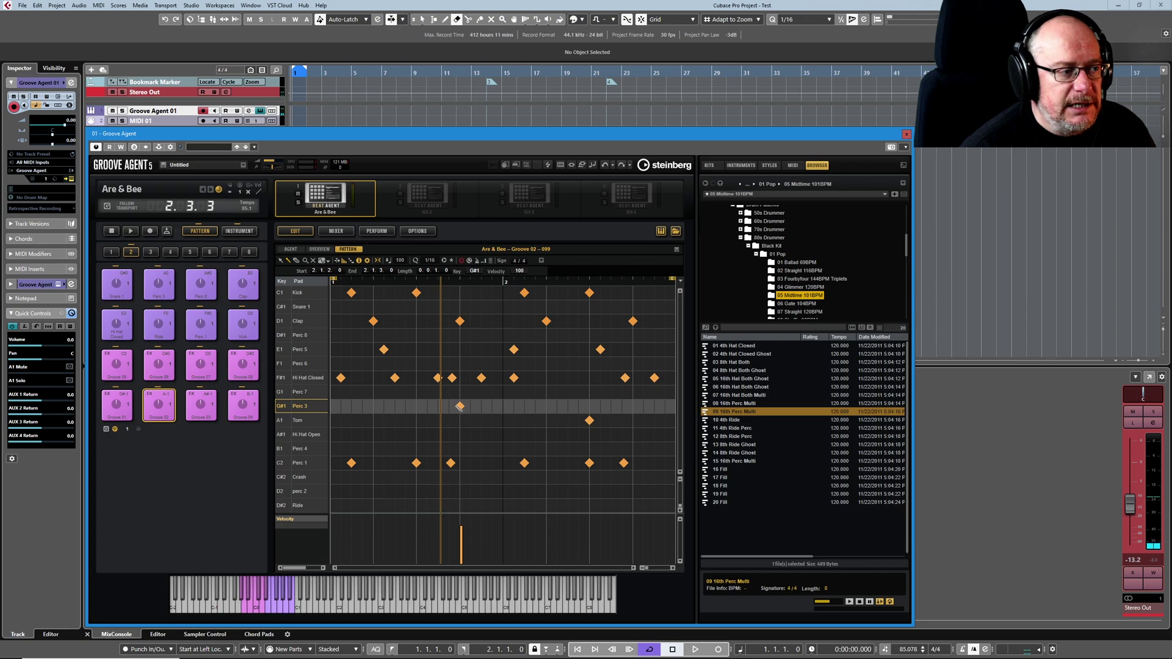
{"action": "left_click", "coordinate": [460, 406]}
Step: Remove several Hi Hat Closed notes and a Perc 5 note, adding a hi-hat and a Tom hit
{"action": "left_click", "coordinate": [452, 378]}
{"action": "left_click", "coordinate": [482, 378]}
{"action": "left_click", "coordinate": [514, 349]}
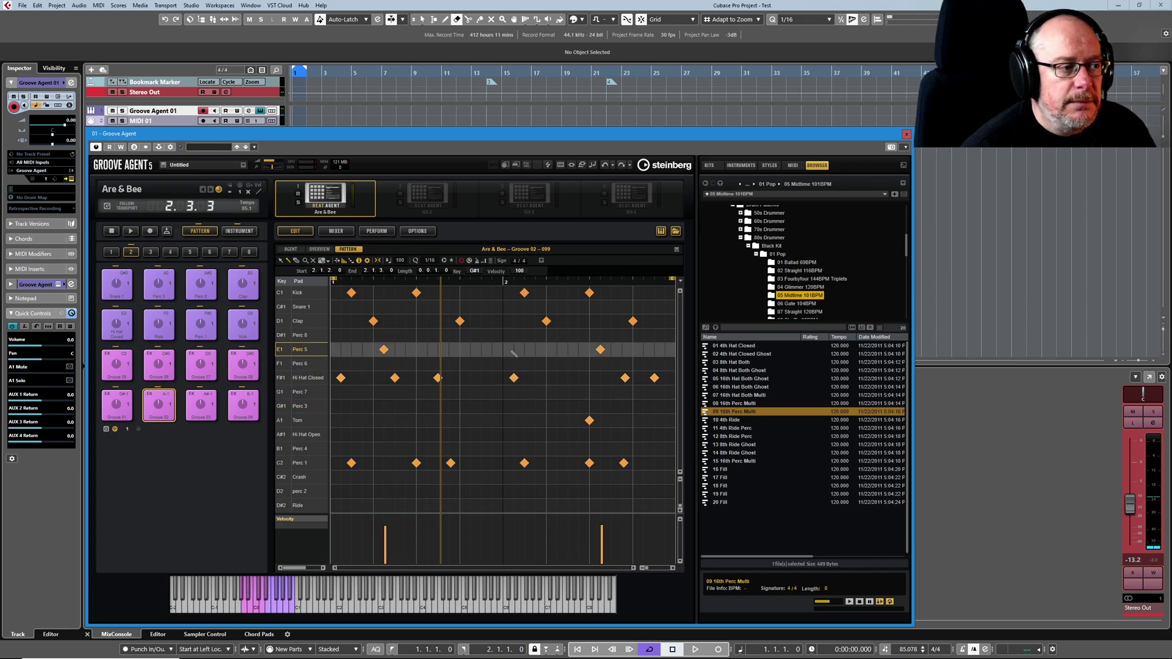
{"action": "left_click", "coordinate": [514, 378]}
{"action": "left_click", "coordinate": [438, 378]}
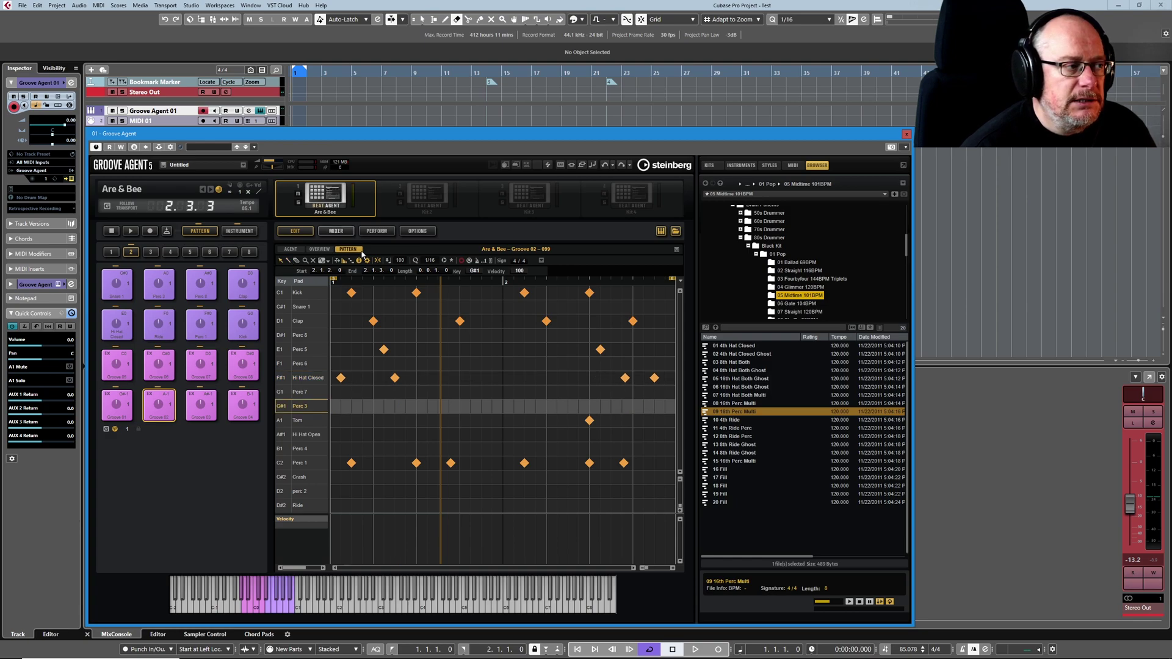
{"action": "left_click", "coordinate": [490, 378]}
{"action": "left_click", "coordinate": [460, 392]}
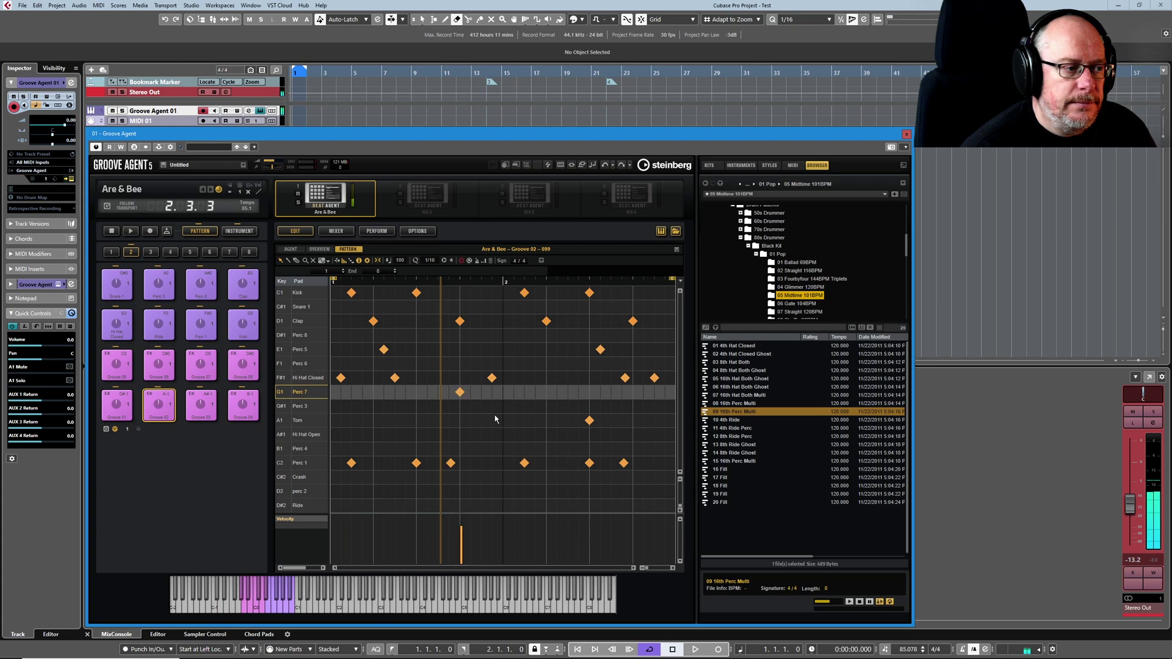
{"action": "left_click", "coordinate": [495, 419]}
{"action": "left_click", "coordinate": [460, 392]}
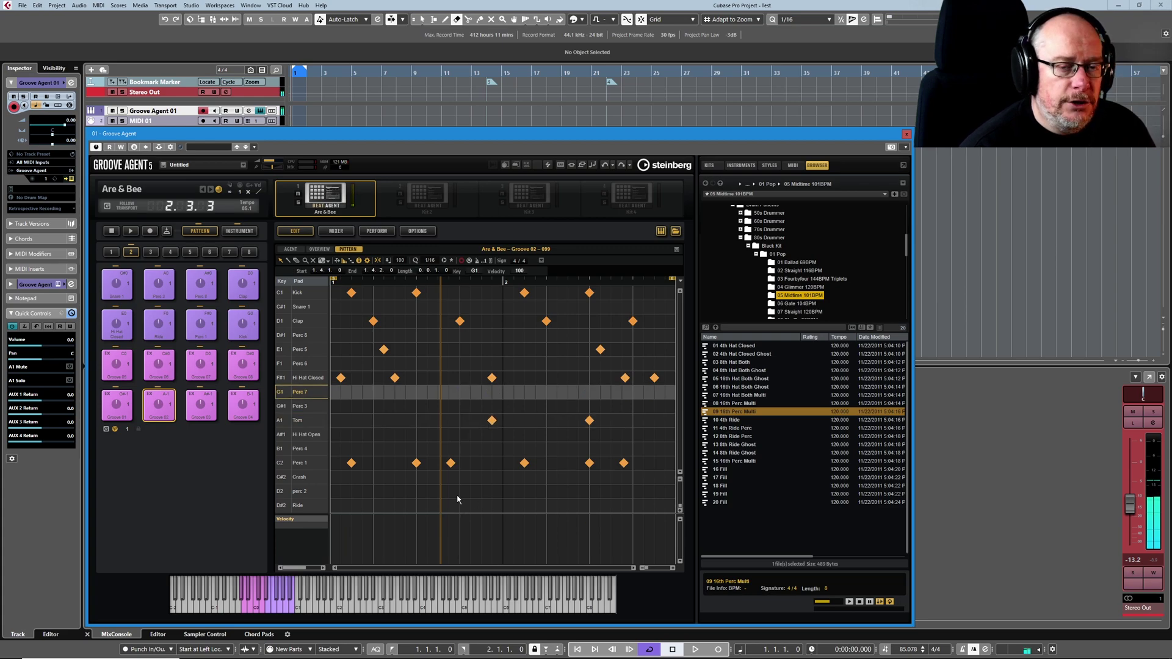
{"action": "left_click", "coordinate": [395, 378]}
Step: Zoom into the middle of the pattern and marquee-select the Clap and Tom notes there
{"action": "left_click", "coordinate": [306, 260]}
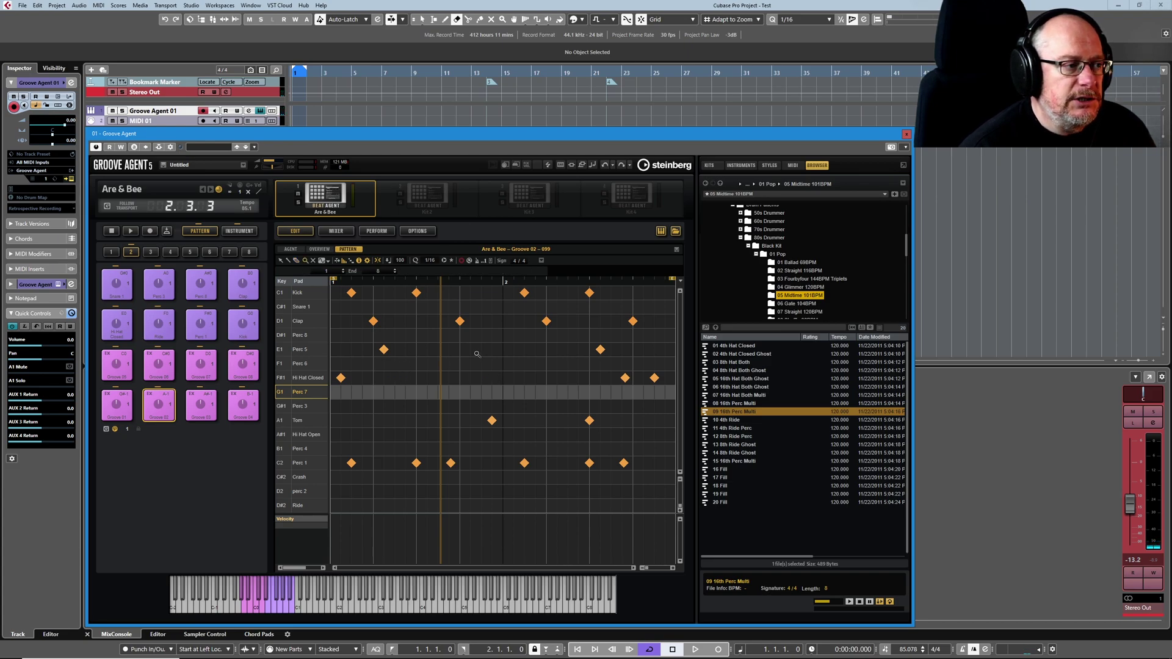
{"action": "left_click_drag", "start_coordinate": [449, 307], "coordinate": [612, 470]}
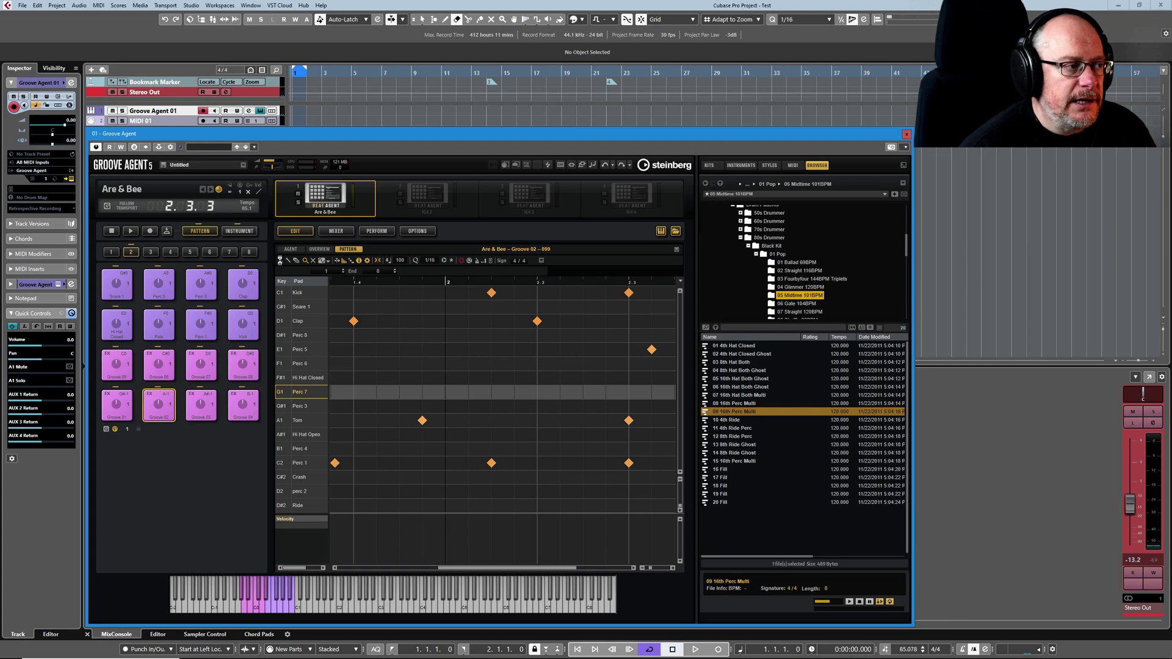
{"action": "left_click", "coordinate": [280, 261]}
{"action": "mouse_move", "coordinate": [651, 570]}
{"action": "left_mouse_down"}
{"action": "mouse_move", "coordinate": [666, 569]}
{"action": "mouse_move", "coordinate": [642, 571]}
{"action": "left_mouse_up"}
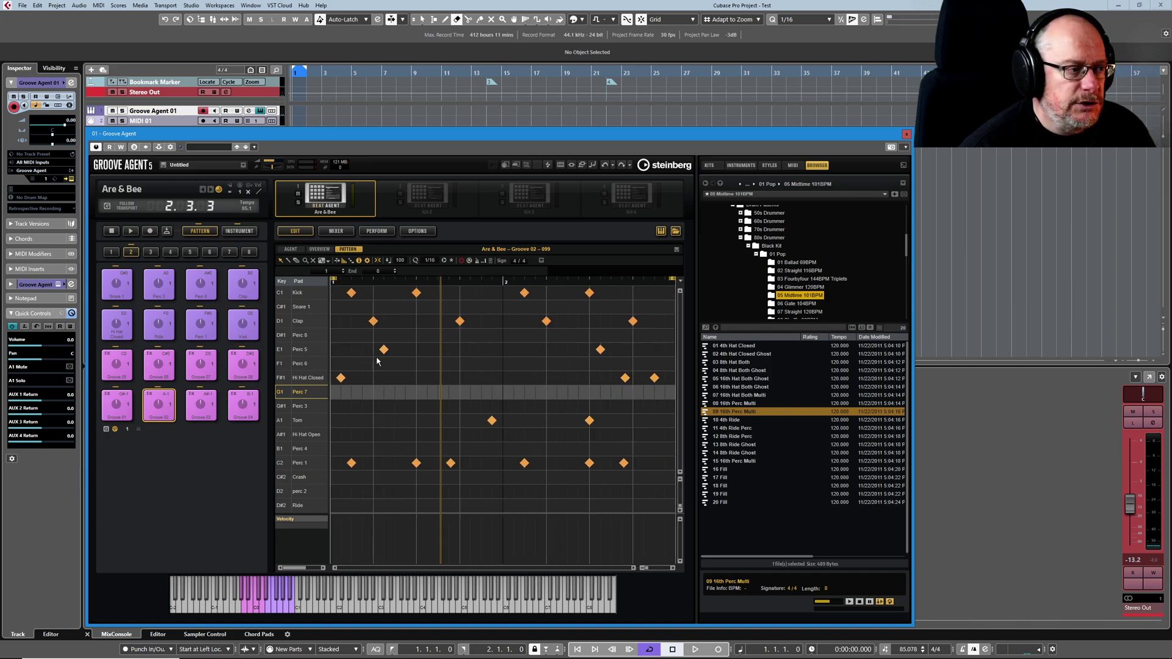
{"action": "left_click_drag", "start_coordinate": [445, 311], "coordinate": [568, 438]}
{"action": "left_click_drag", "start_coordinate": [440, 309], "coordinate": [568, 438]}
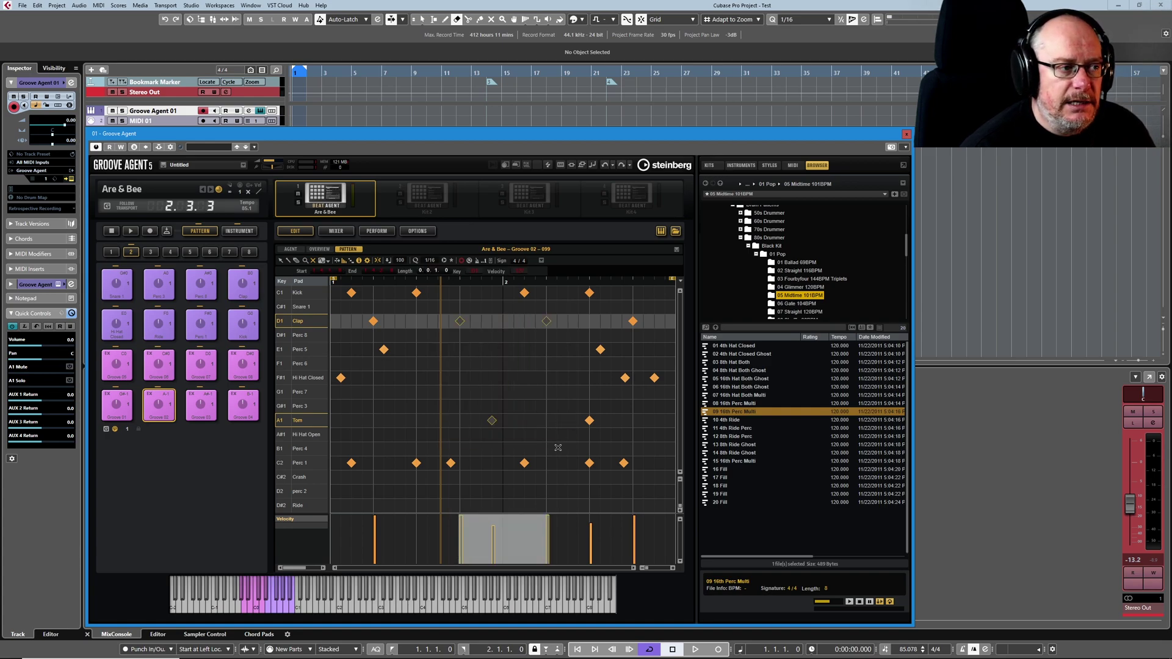
Step: Deselect all notes and draw a rising line of velocities in the Velocity lane
{"action": "left_click", "coordinate": [467, 391]}
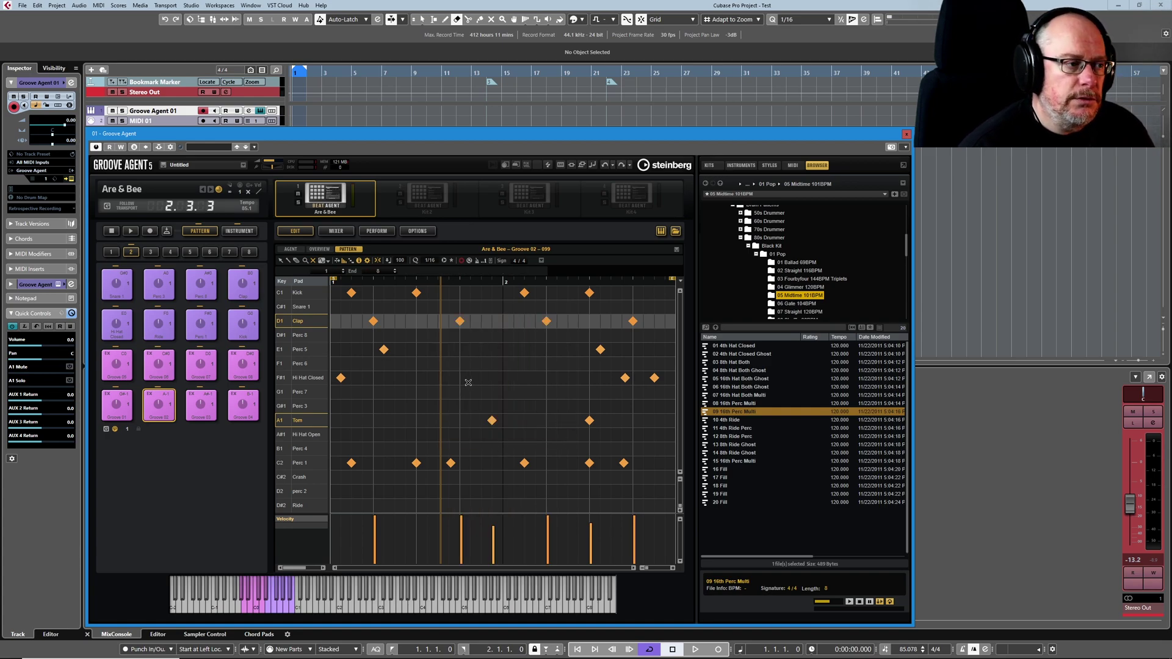
{"action": "left_click", "coordinate": [328, 261]}
{"action": "left_click", "coordinate": [335, 272]}
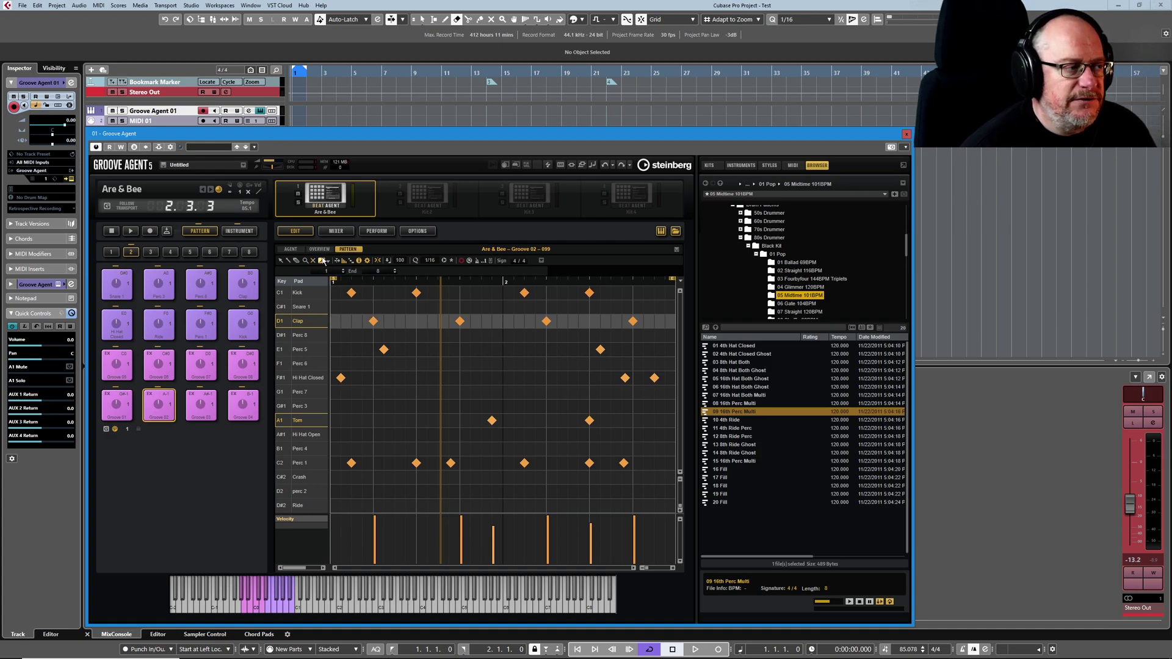
{"action": "left_click_drag", "start_coordinate": [366, 553], "coordinate": [647, 517]}
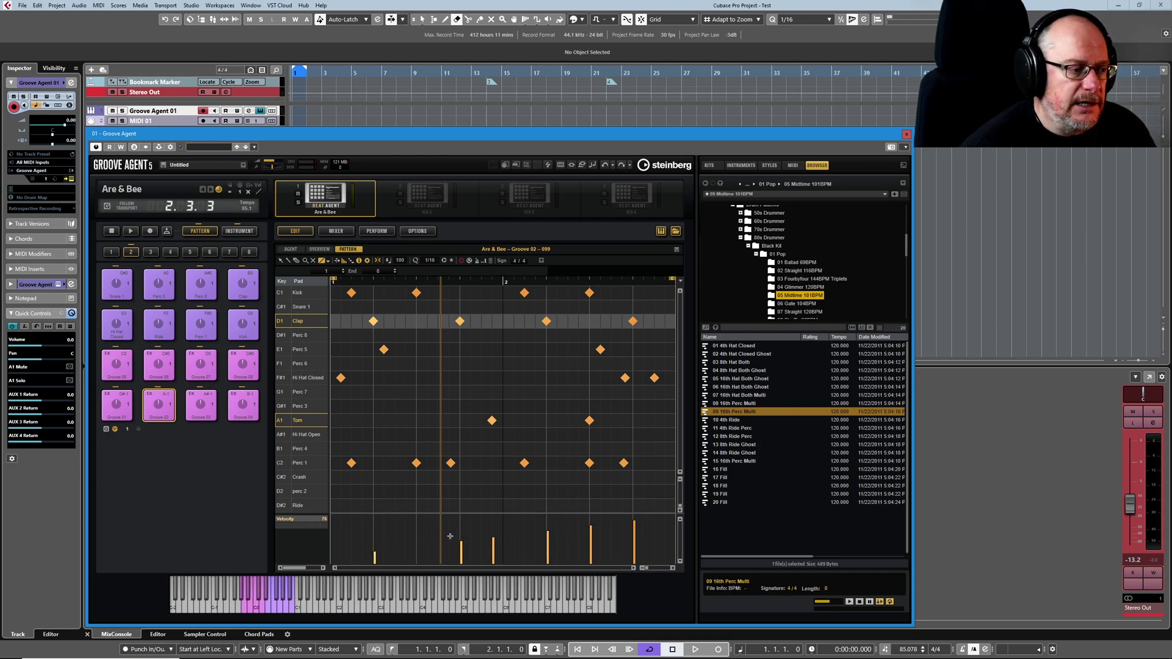
Step: Redraw the velocities as a parabola curve, then as a sine wave
{"action": "left_click", "coordinate": [328, 261]}
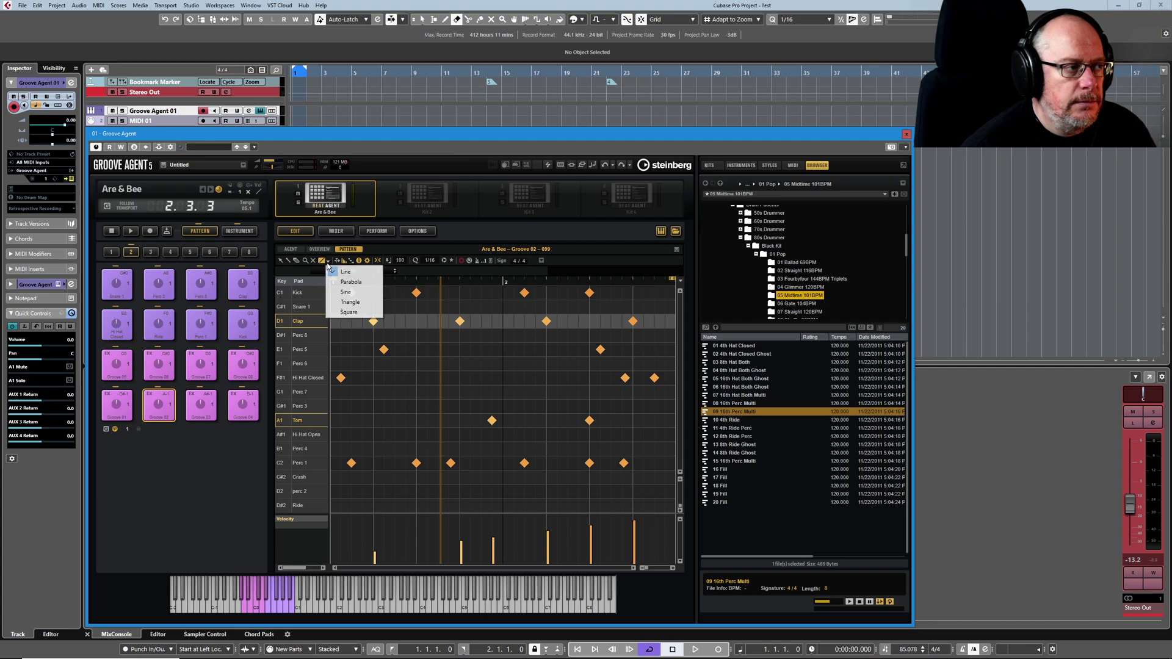
{"action": "left_click", "coordinate": [353, 282]}
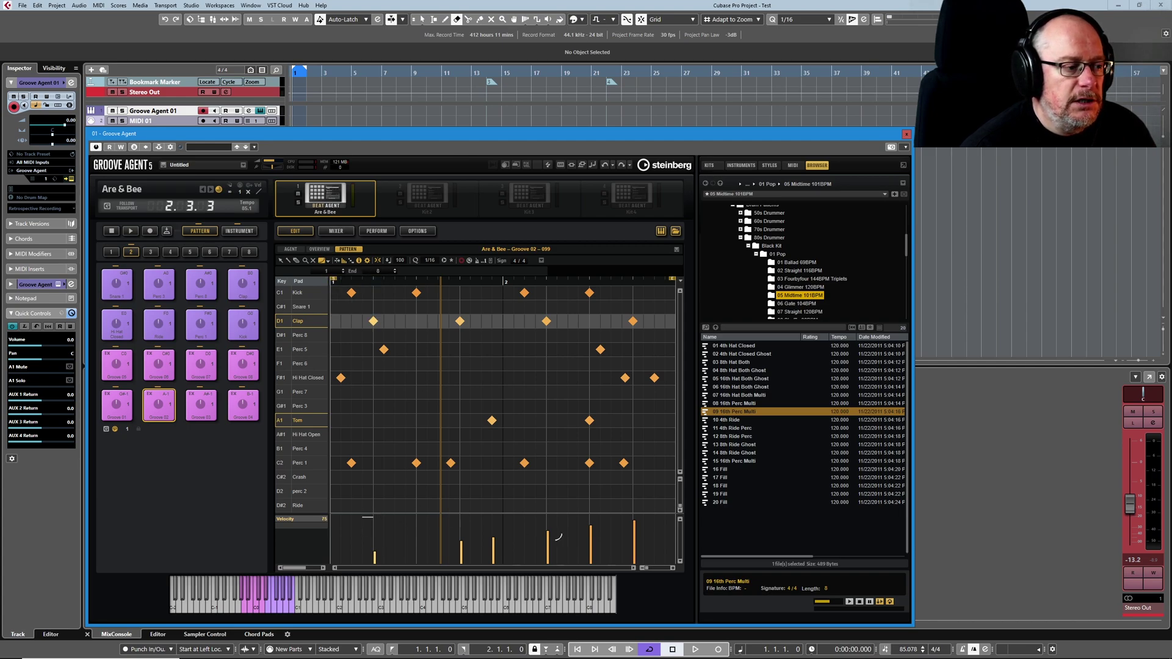
{"action": "left_click_drag", "start_coordinate": [558, 537], "coordinate": [643, 558]}
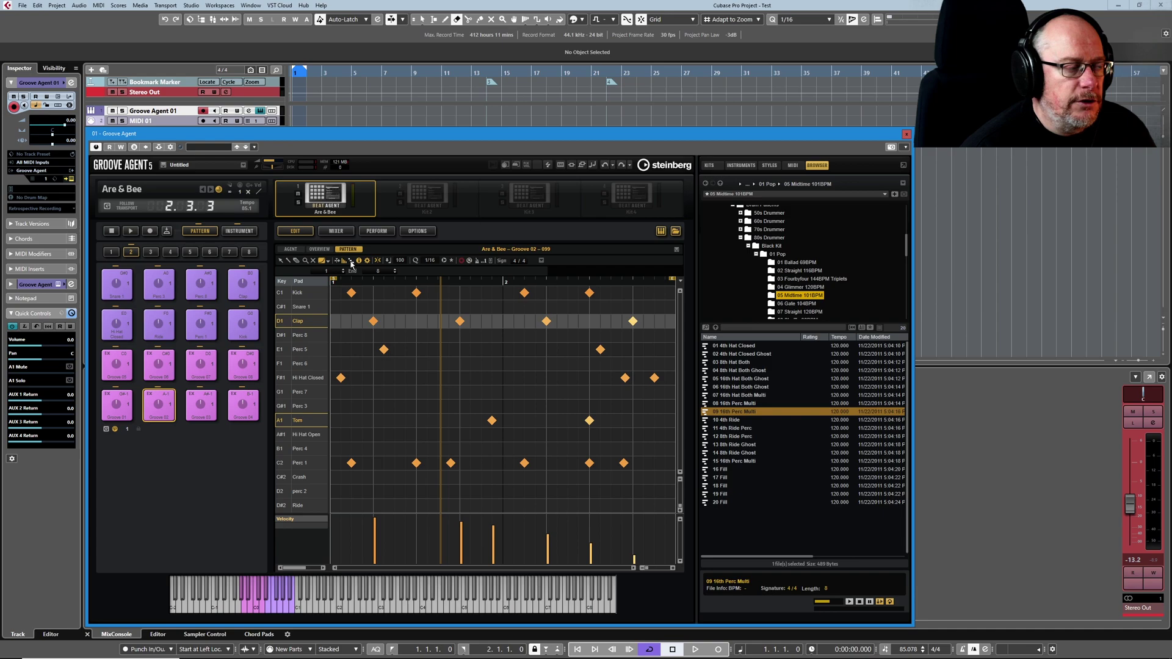
{"action": "left_click", "coordinate": [328, 261]}
{"action": "left_click", "coordinate": [354, 293]}
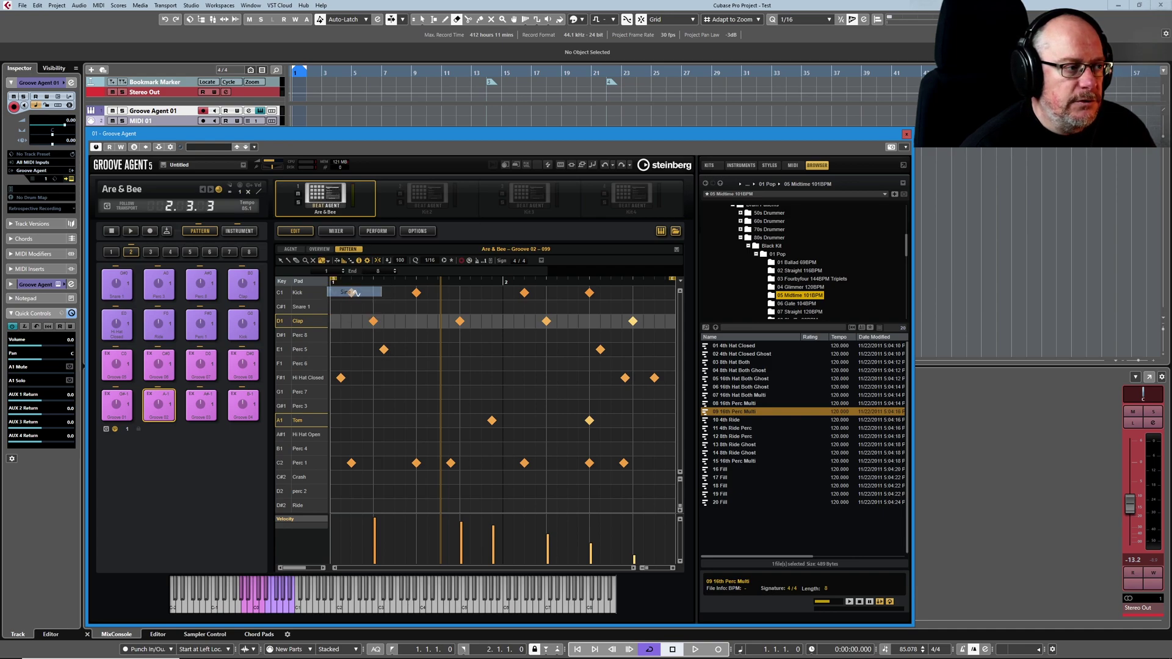
{"action": "left_click_drag", "start_coordinate": [364, 547], "coordinate": [613, 551]}
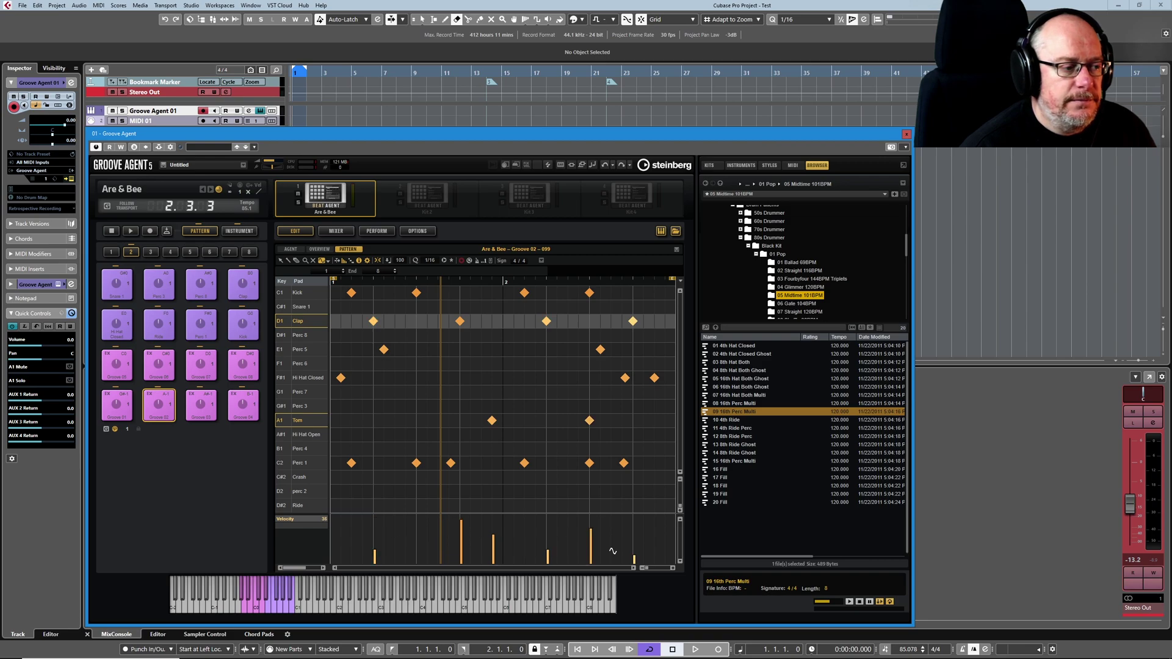
{"action": "left_click", "coordinate": [329, 263]}
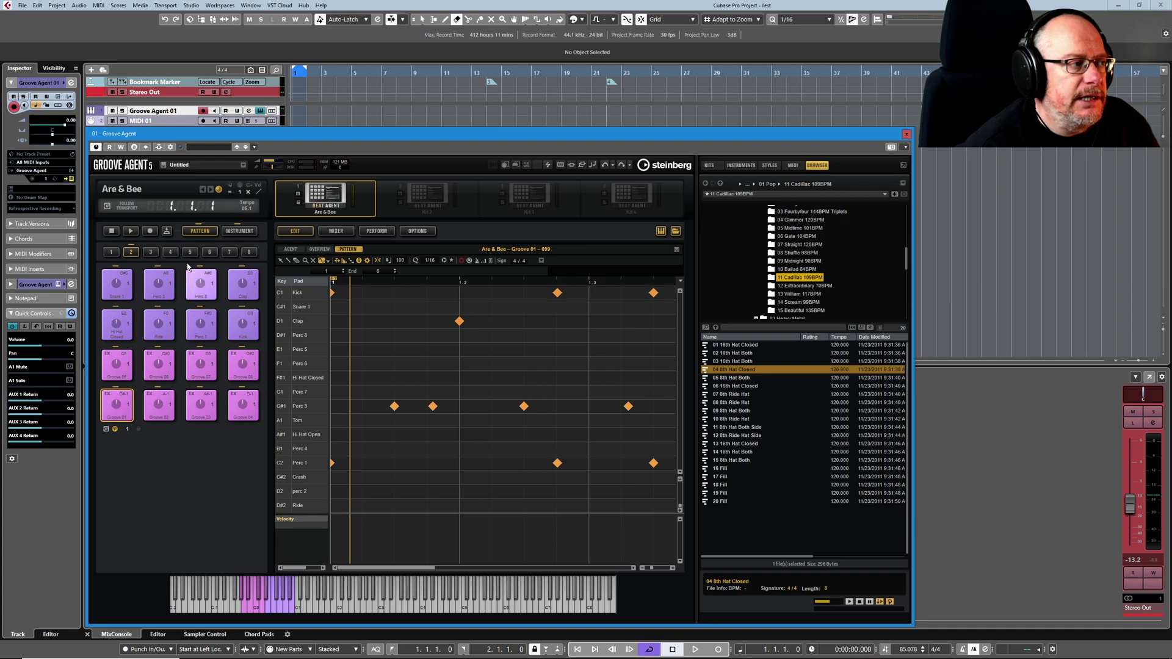
Step: Play the pattern, turn on Show Note Length, and lengthen the first Kick note
{"action": "left_click", "coordinate": [131, 230]}
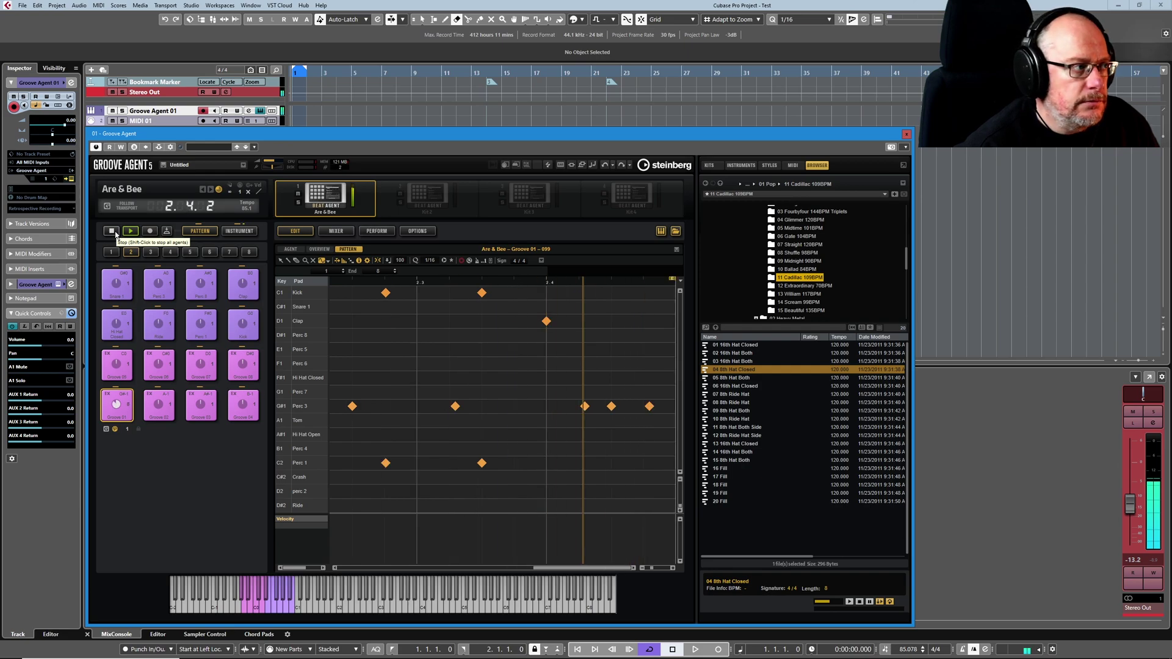
{"action": "left_click", "coordinate": [112, 231]}
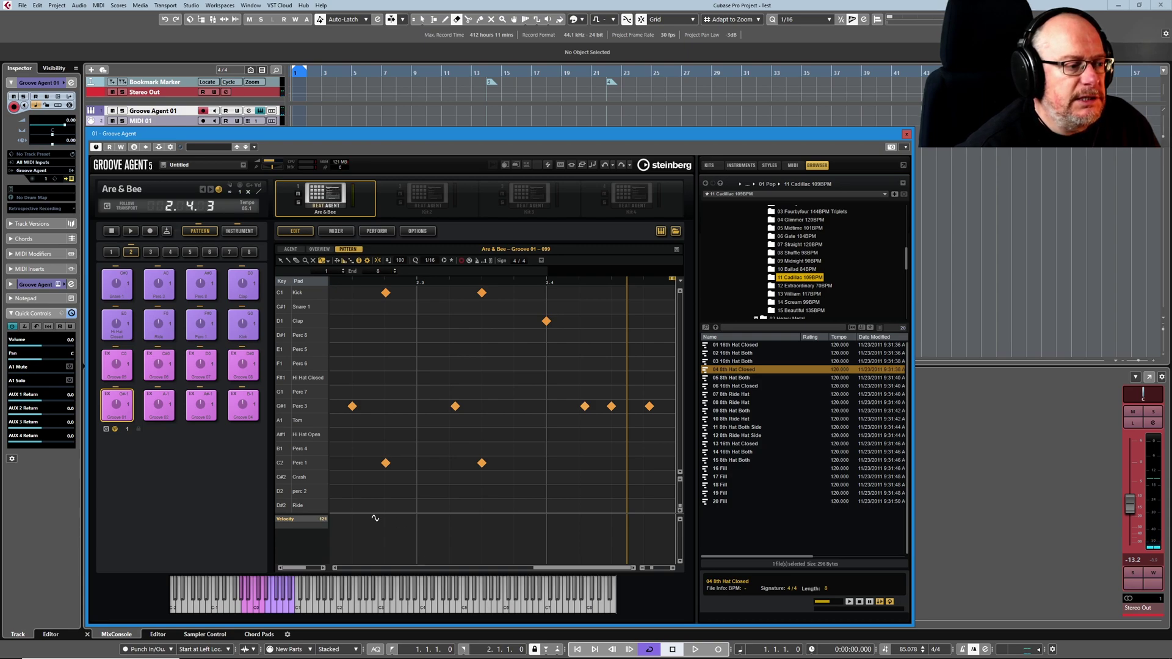
{"action": "left_click", "coordinate": [351, 262]}
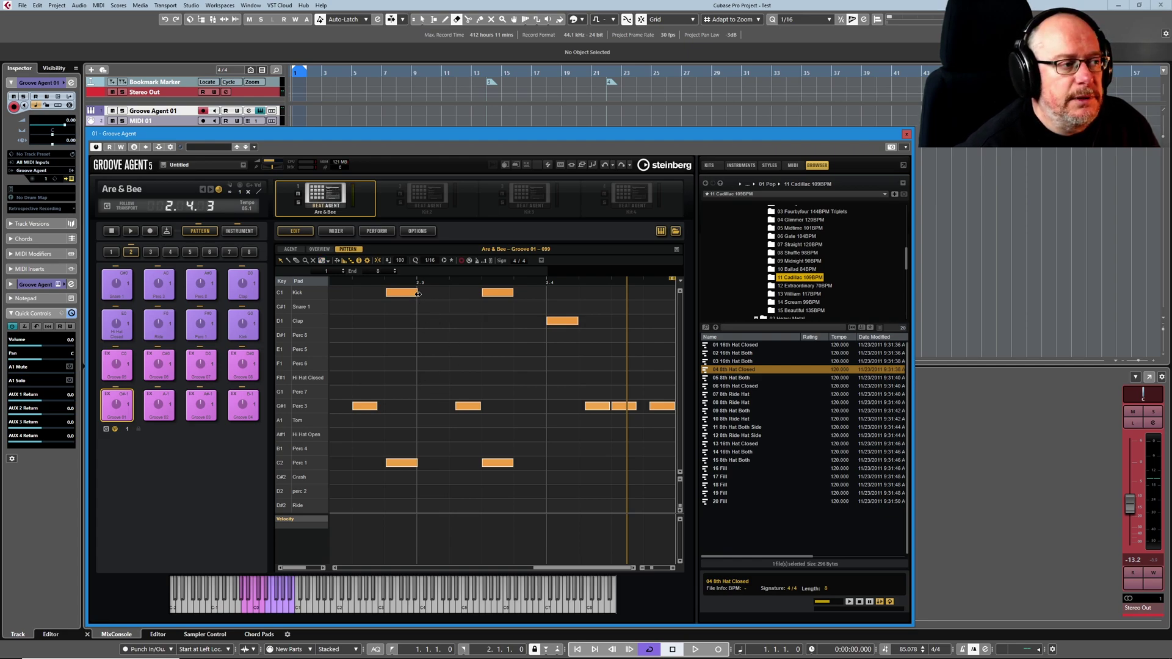
{"action": "mouse_move", "coordinate": [418, 293]}
{"action": "left_mouse_down"}
{"action": "mouse_move", "coordinate": [405, 295]}
{"action": "mouse_move", "coordinate": [442, 295]}
{"action": "mouse_move", "coordinate": [430, 299]}
{"action": "left_mouse_up"}
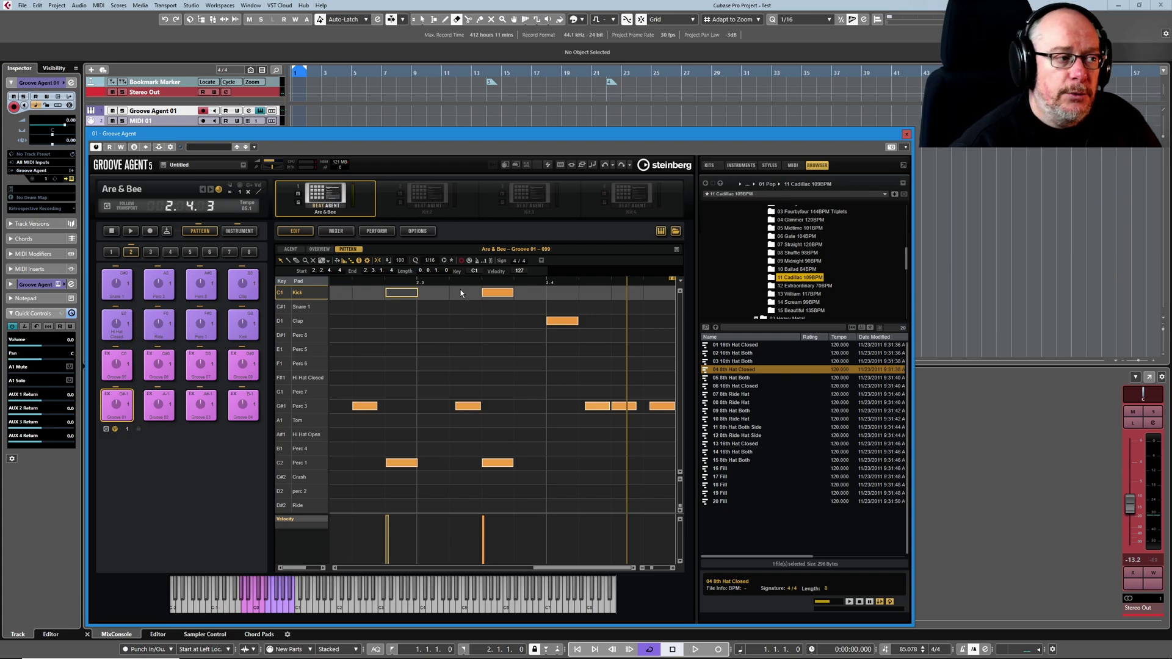
Step: Extend the second Kick note so it ends at 2.4.1.0
{"action": "left_click", "coordinate": [293, 249]}
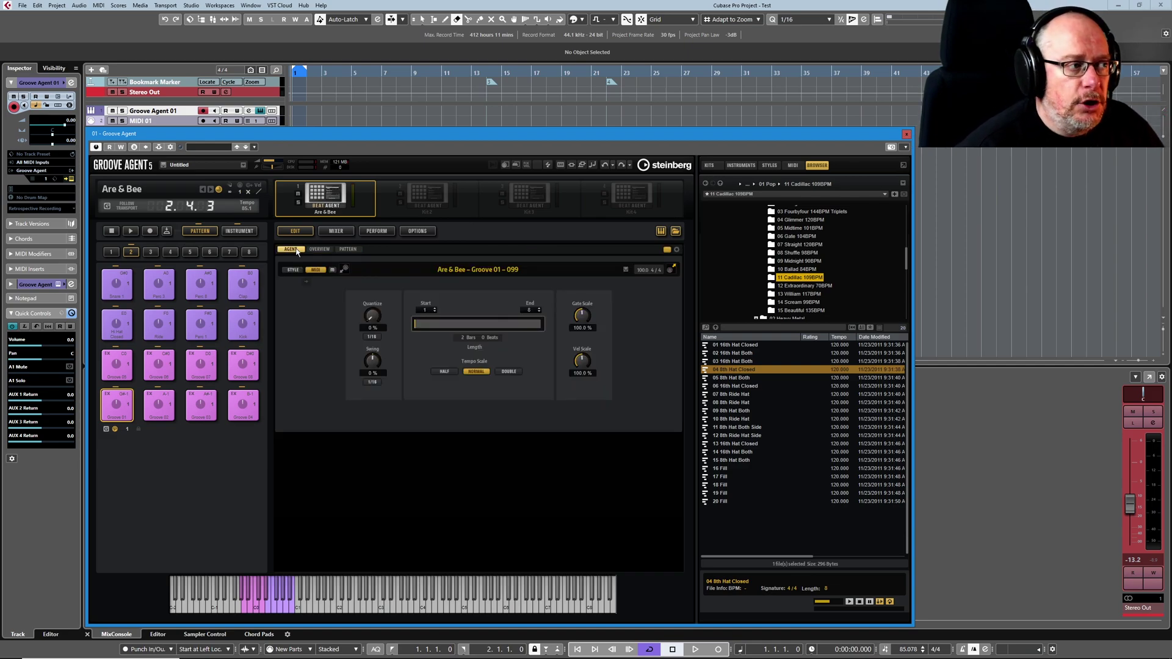
{"action": "left_click", "coordinate": [349, 249]}
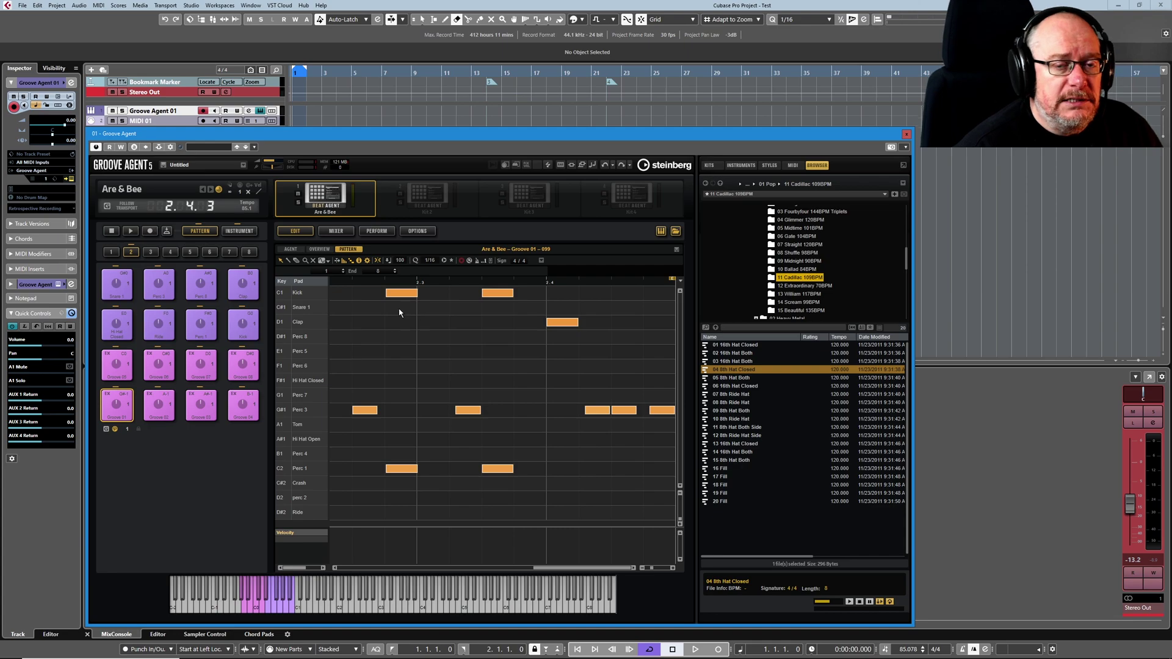
{"action": "left_click", "coordinate": [351, 262]}
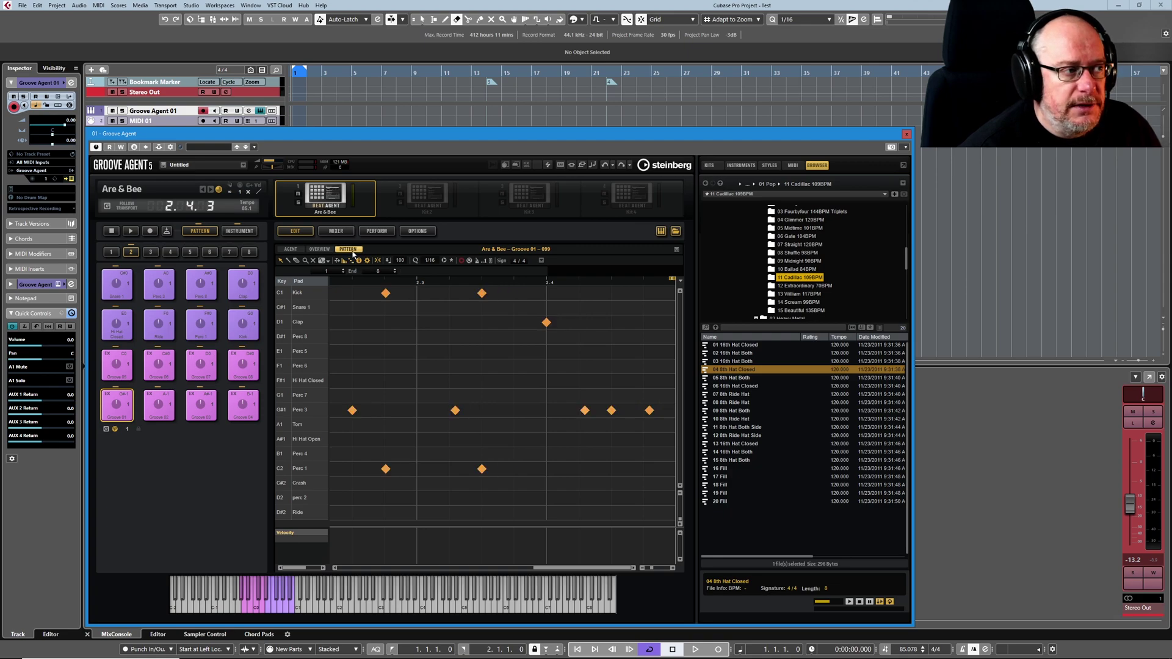
{"action": "left_click", "coordinate": [351, 261]}
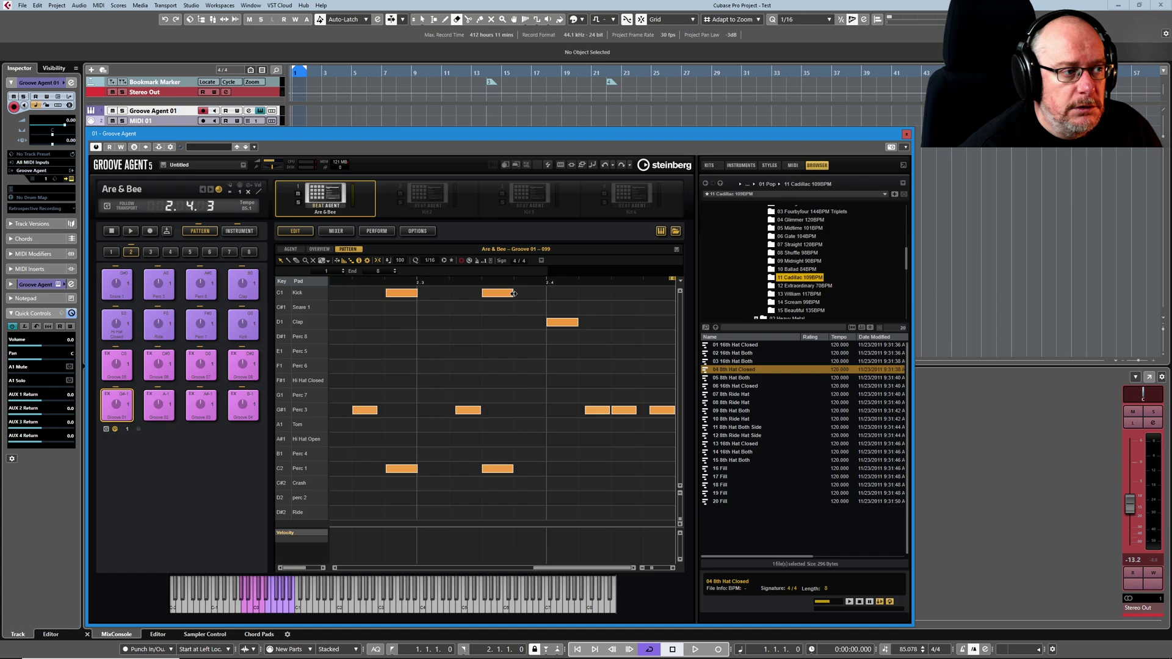
{"action": "mouse_move", "coordinate": [514, 293]}
{"action": "left_mouse_down"}
{"action": "mouse_move", "coordinate": [595, 297]}
{"action": "mouse_move", "coordinate": [535, 298]}
{"action": "left_mouse_up"}
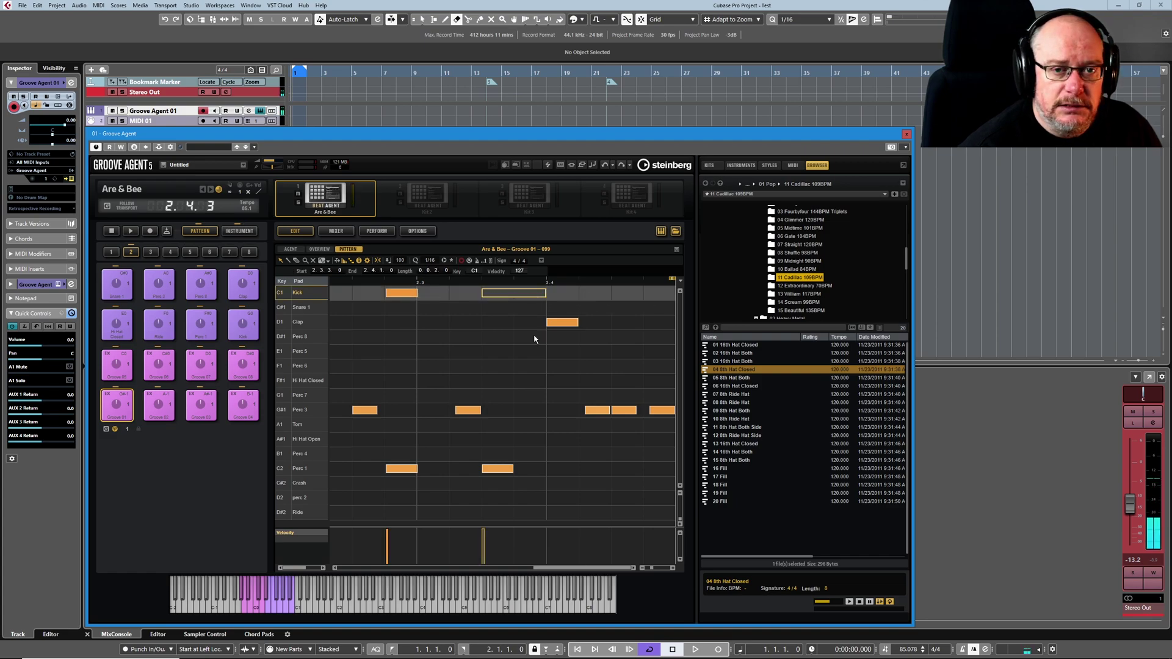
Step: Enable 'Create Notes when drawing Velocity' and draw an evenly spaced run of Kick notes
{"action": "left_click", "coordinate": [352, 262]}
{"action": "left_click", "coordinate": [416, 302]}
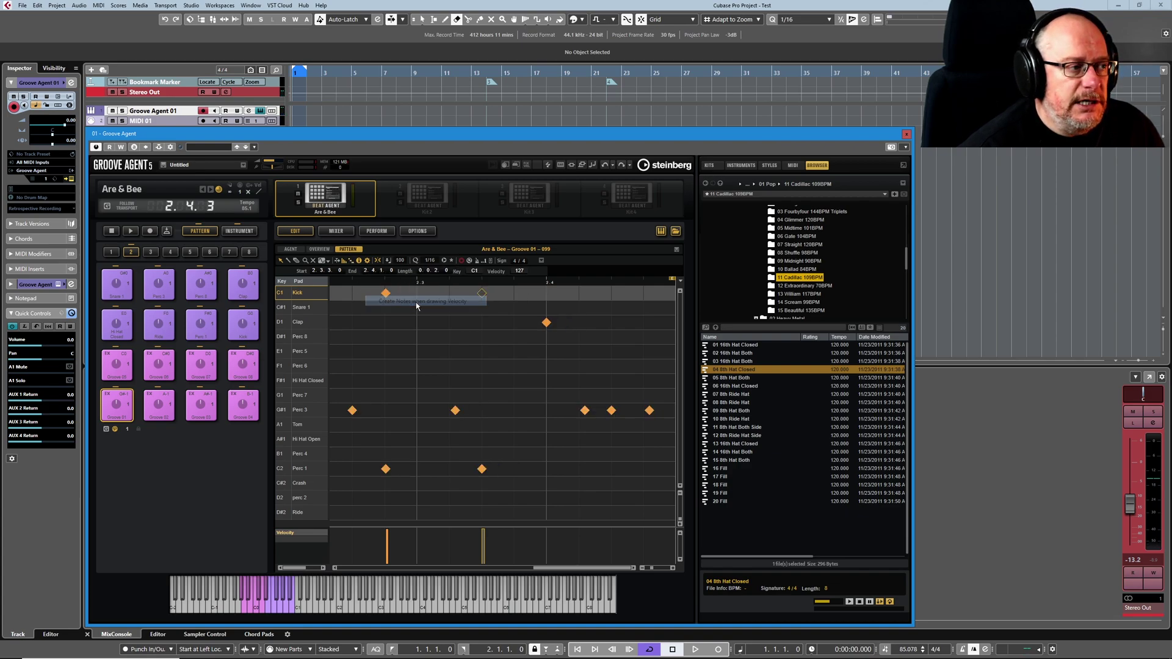
{"action": "mouse_move", "coordinate": [384, 547]}
{"action": "left_mouse_down"}
{"action": "mouse_move", "coordinate": [510, 526]}
{"action": "mouse_move", "coordinate": [536, 548]}
{"action": "mouse_move", "coordinate": [568, 537]}
{"action": "mouse_move", "coordinate": [594, 559]}
{"action": "mouse_move", "coordinate": [666, 539]}
{"action": "mouse_move", "coordinate": [454, 547]}
{"action": "mouse_move", "coordinate": [417, 536]}
{"action": "left_mouse_up"}
{"action": "left_click", "coordinate": [378, 261]}
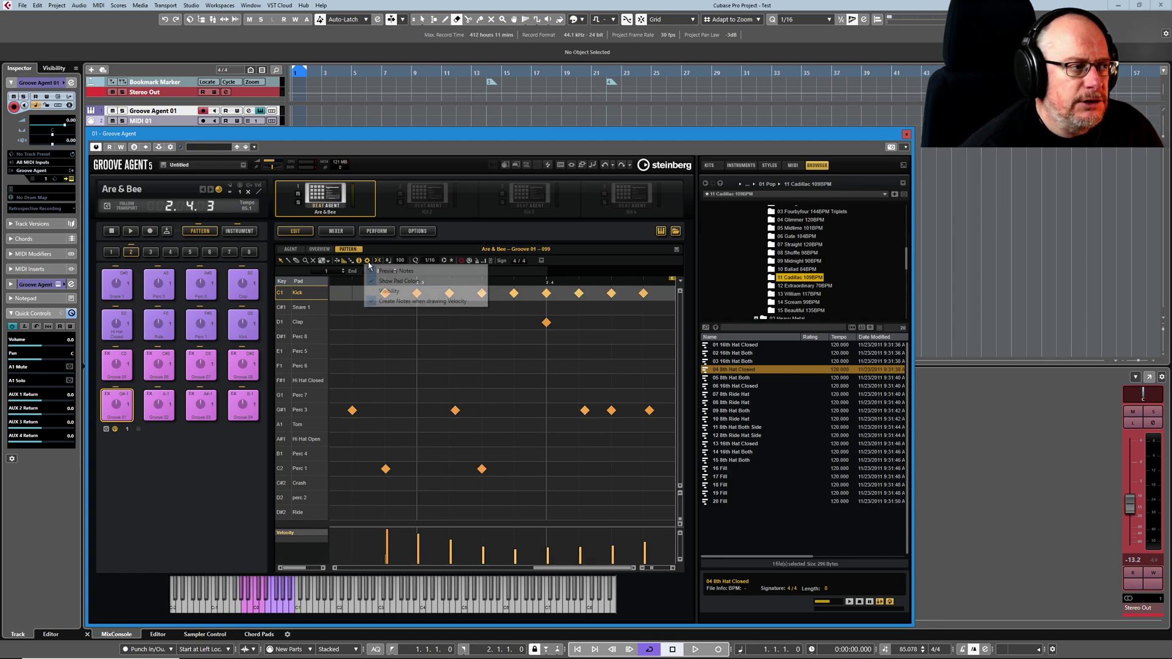
{"action": "left_click", "coordinate": [378, 261]}
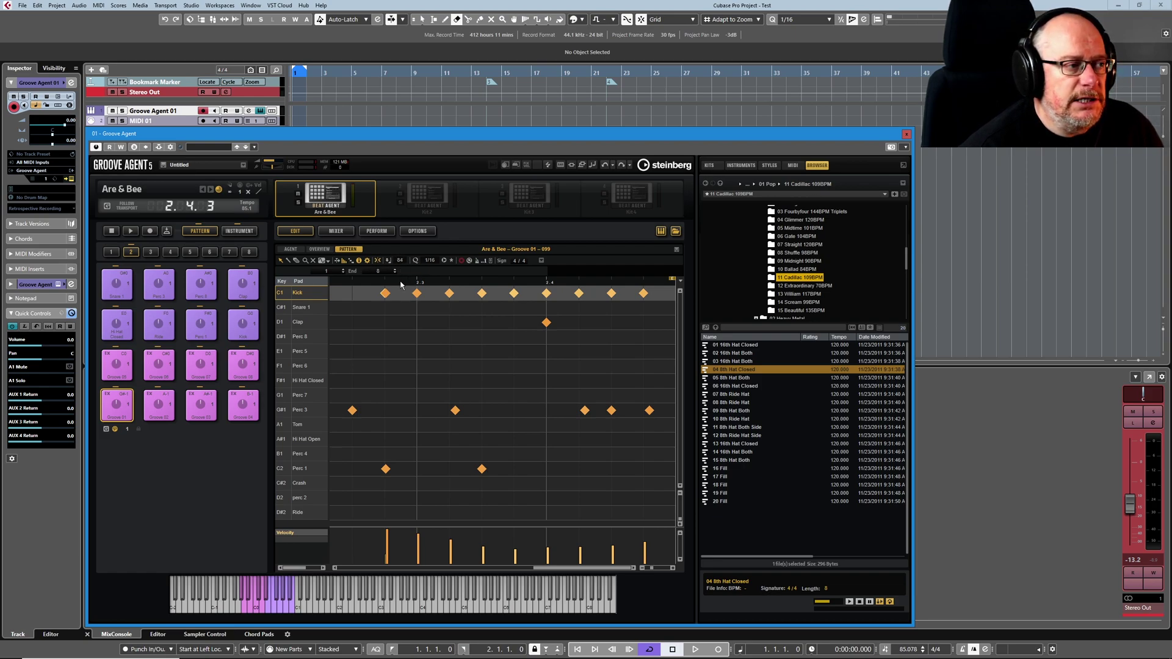
Step: Add an off-grid Perc 5 note and quantize it repeatedly until it sits on 2.3
{"action": "left_click", "coordinate": [412, 353]}
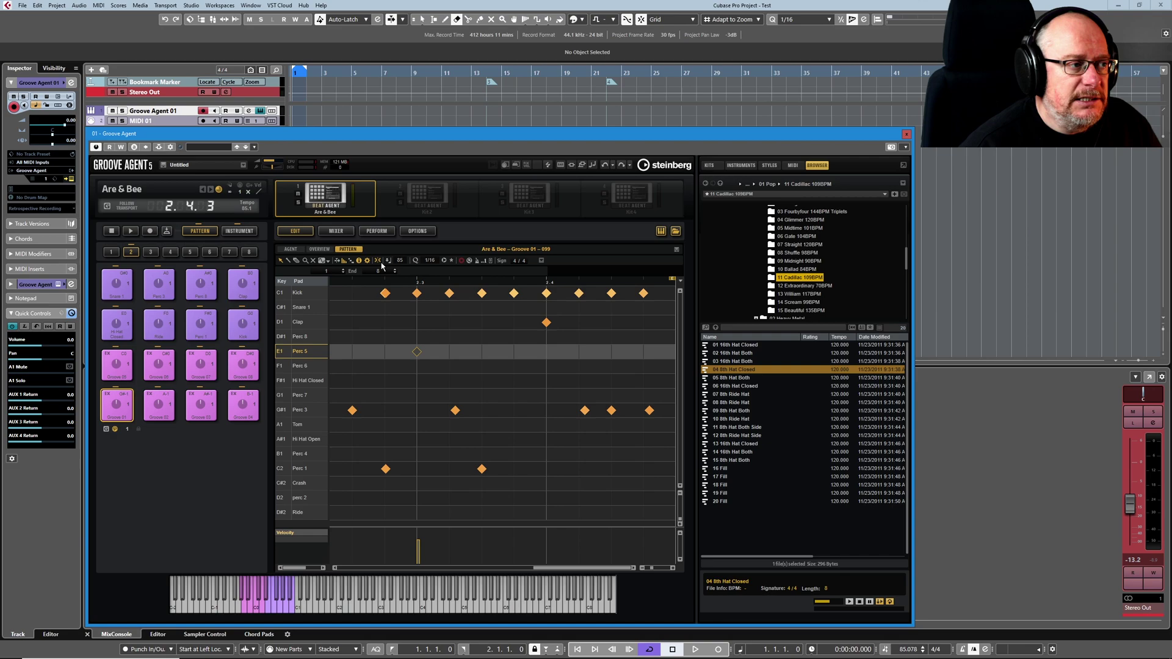
{"action": "left_click", "coordinate": [418, 353]}
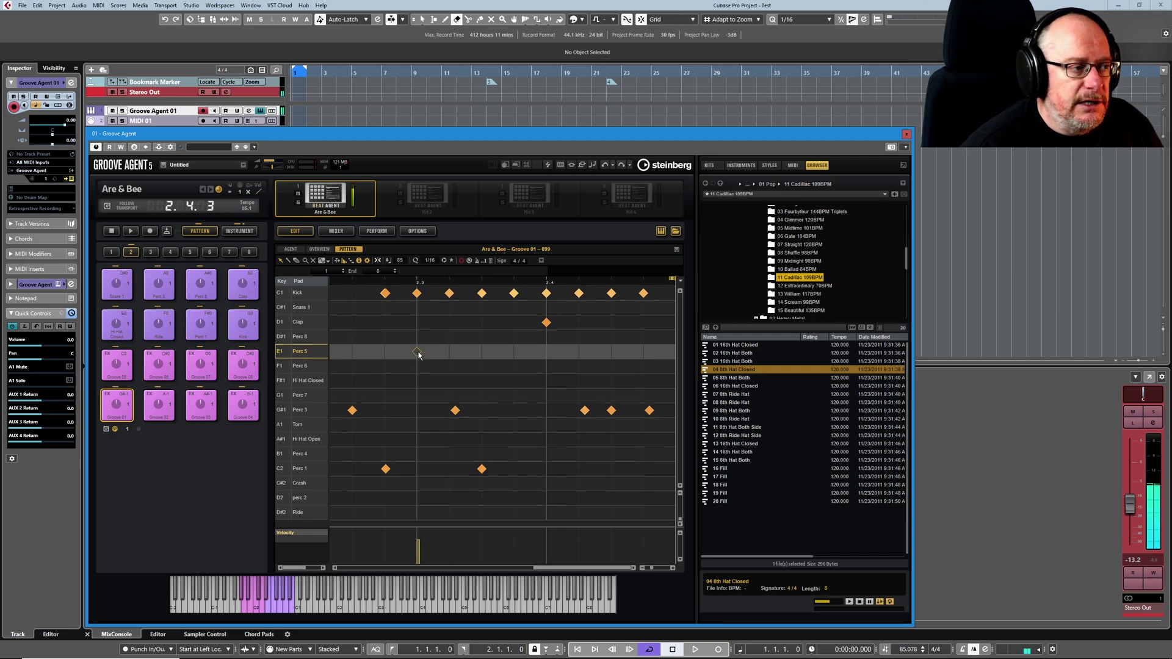
{"action": "left_click", "coordinate": [419, 353]}
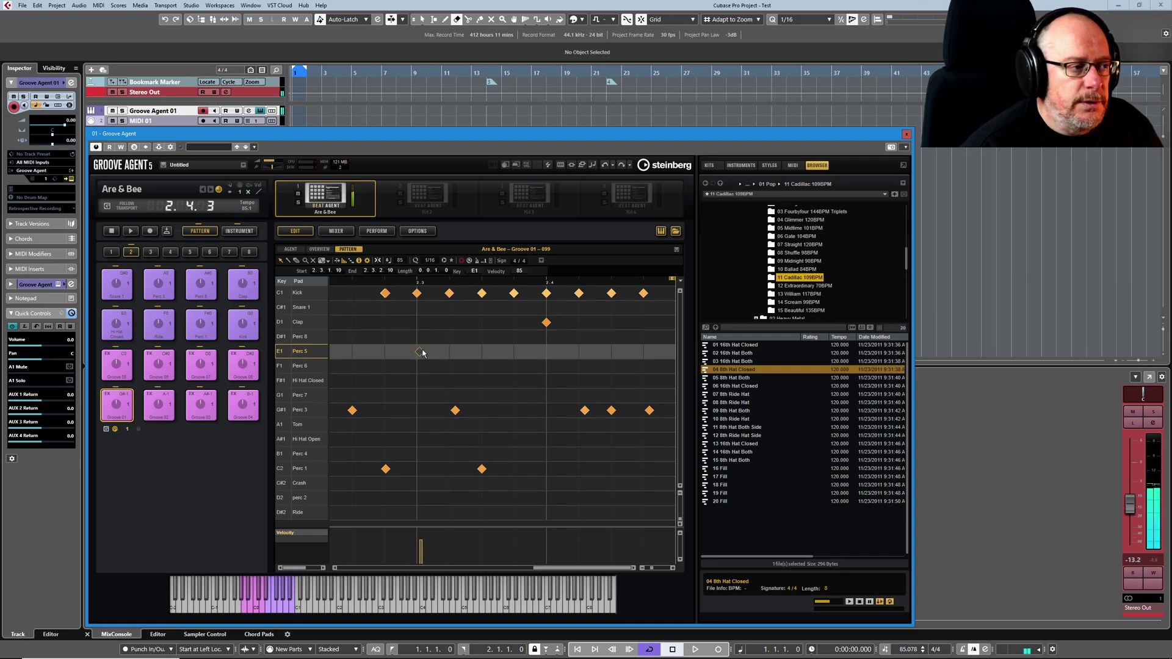
{"action": "left_click", "coordinate": [450, 261]}
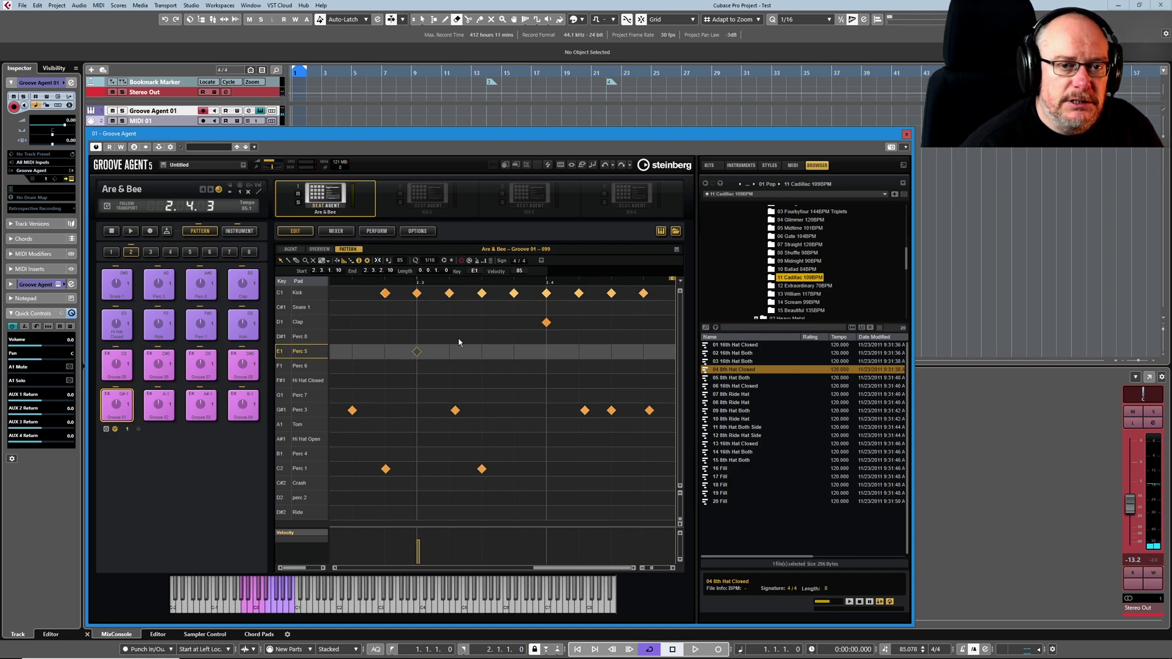
{"action": "left_click_drag", "start_coordinate": [416, 357], "coordinate": [423, 354]}
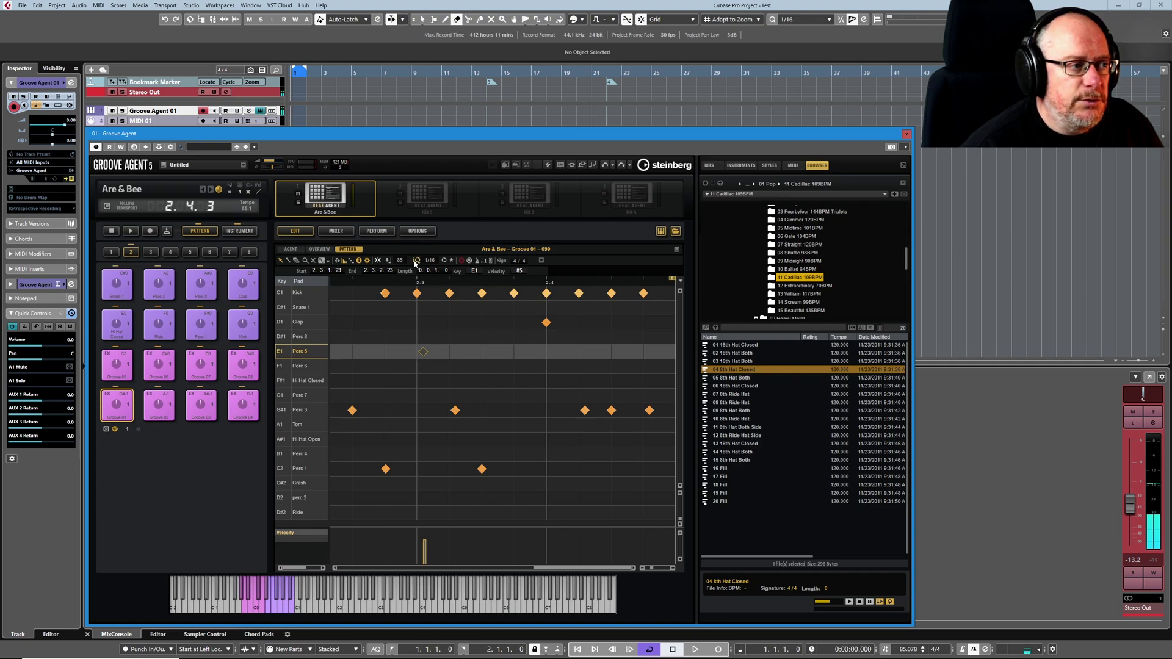
{"action": "left_click", "coordinate": [444, 262]}
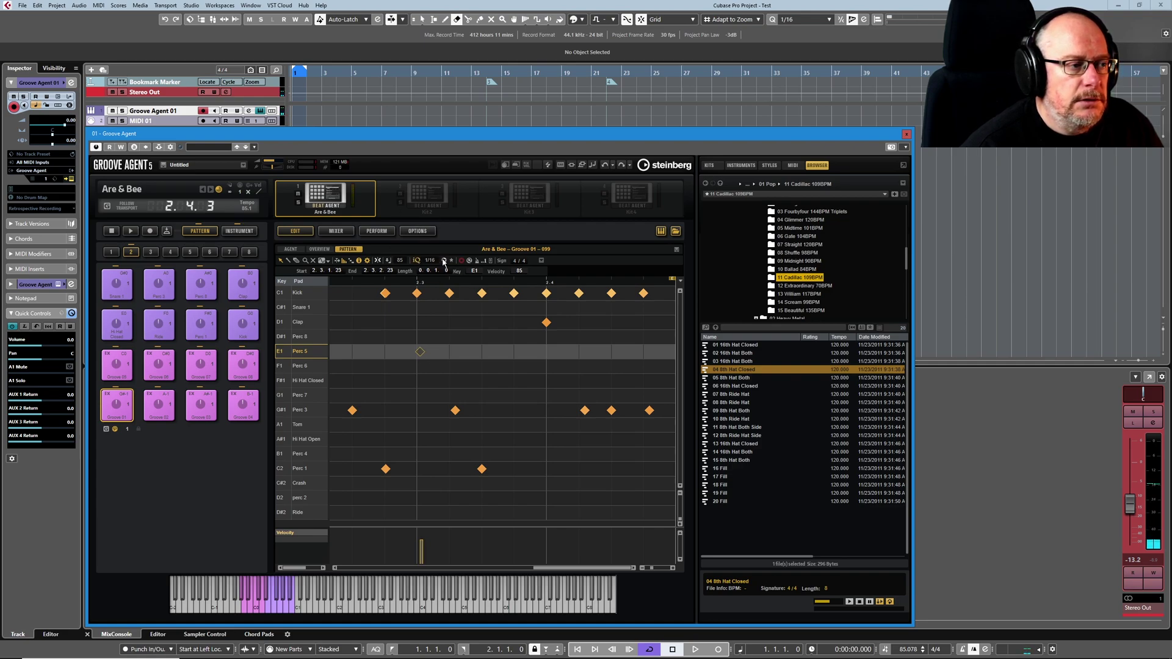
{"action": "left_click", "coordinate": [443, 261]}
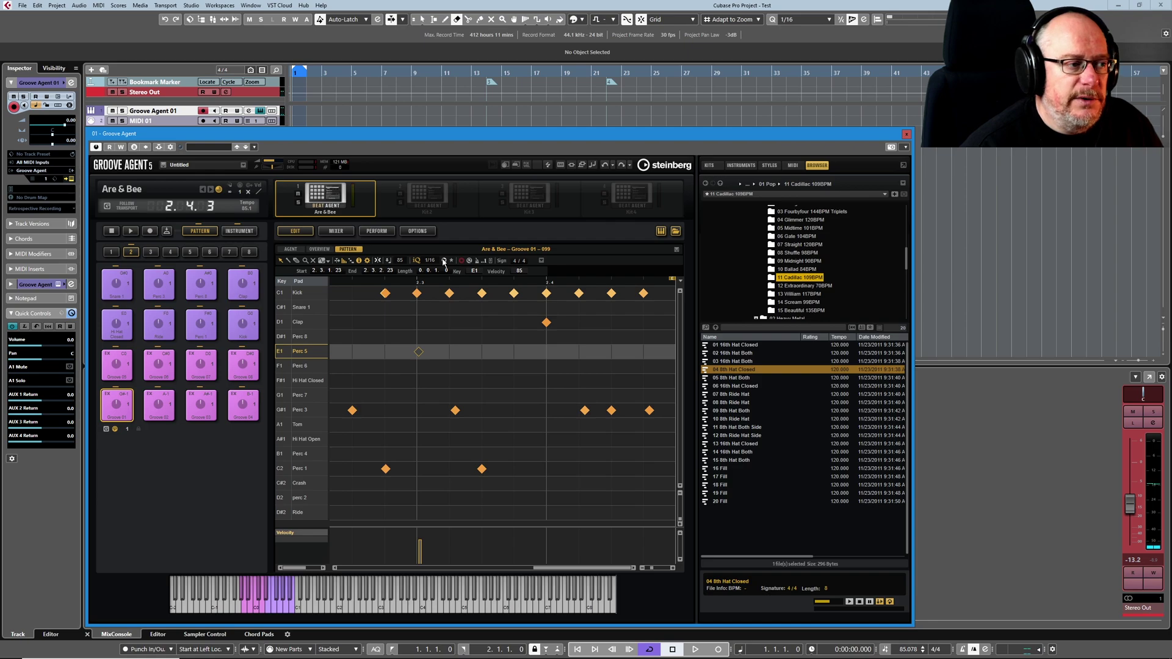
{"action": "left_click", "coordinate": [444, 261]}
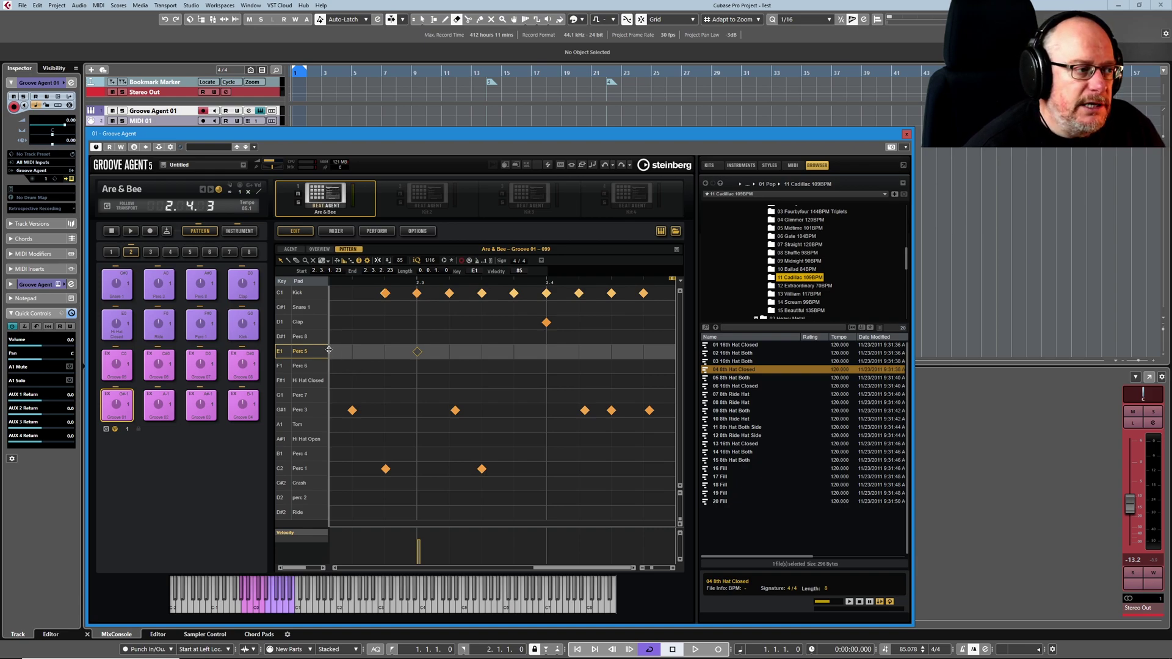
Step: Widen the pad list to reveal the Q and M columns, narrow it back, and load Groove 03
{"action": "left_click_drag", "start_coordinate": [367, 348], "coordinate": [369, 353]}
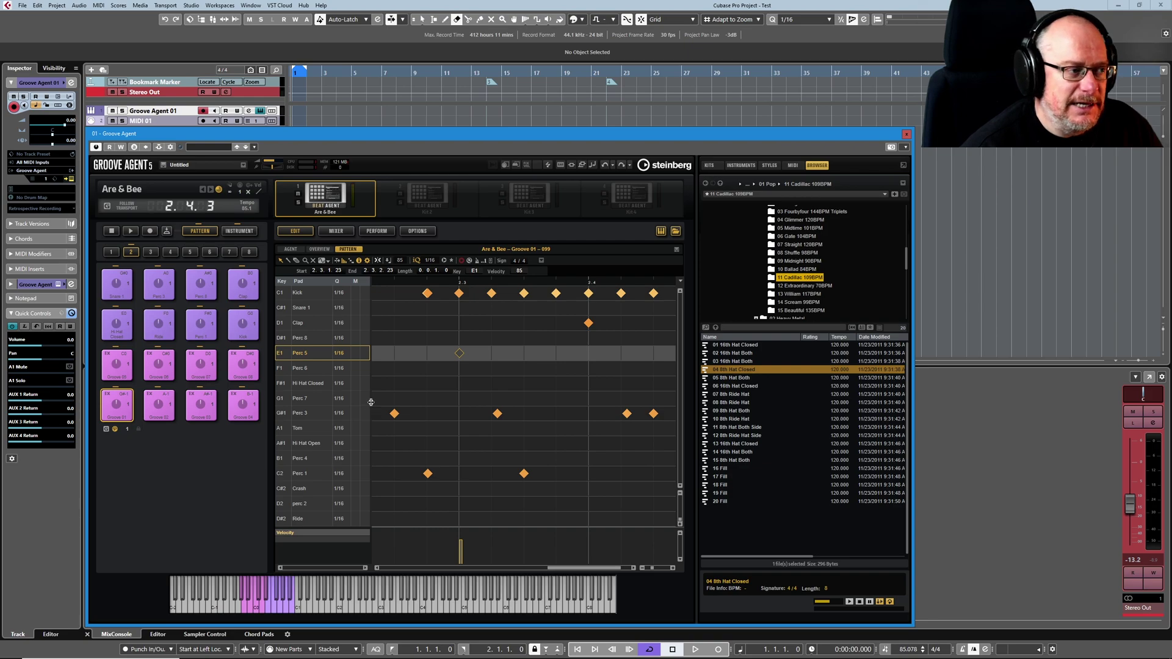
{"action": "left_click_drag", "start_coordinate": [371, 406], "coordinate": [330, 404]}
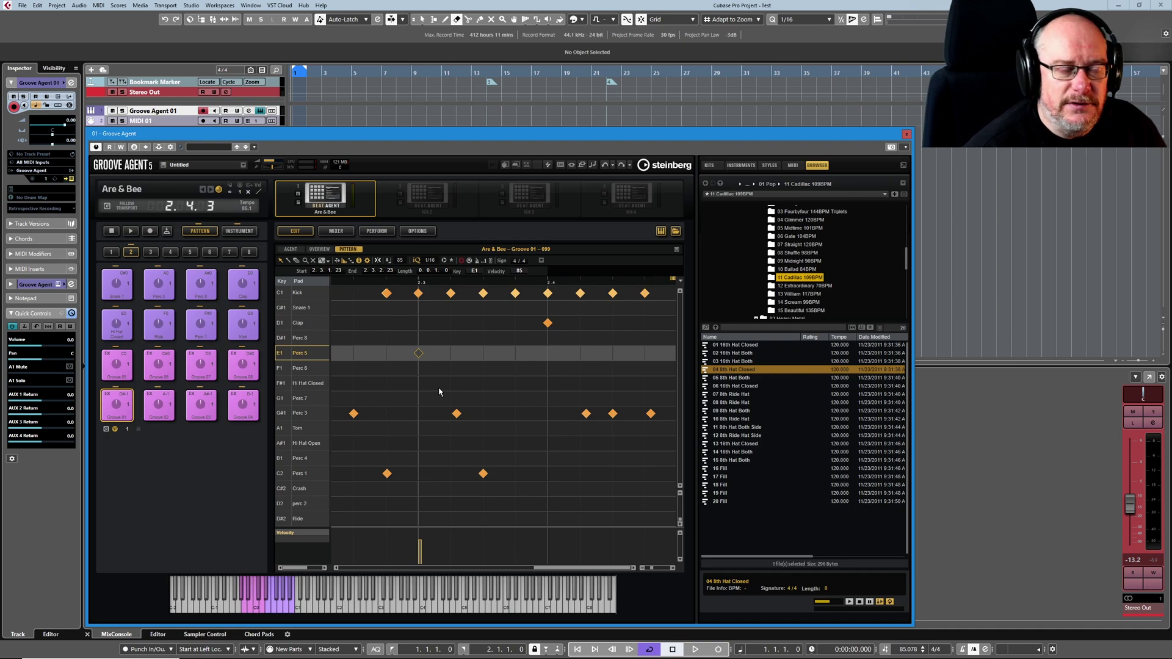
{"action": "left_click", "coordinate": [197, 415]}
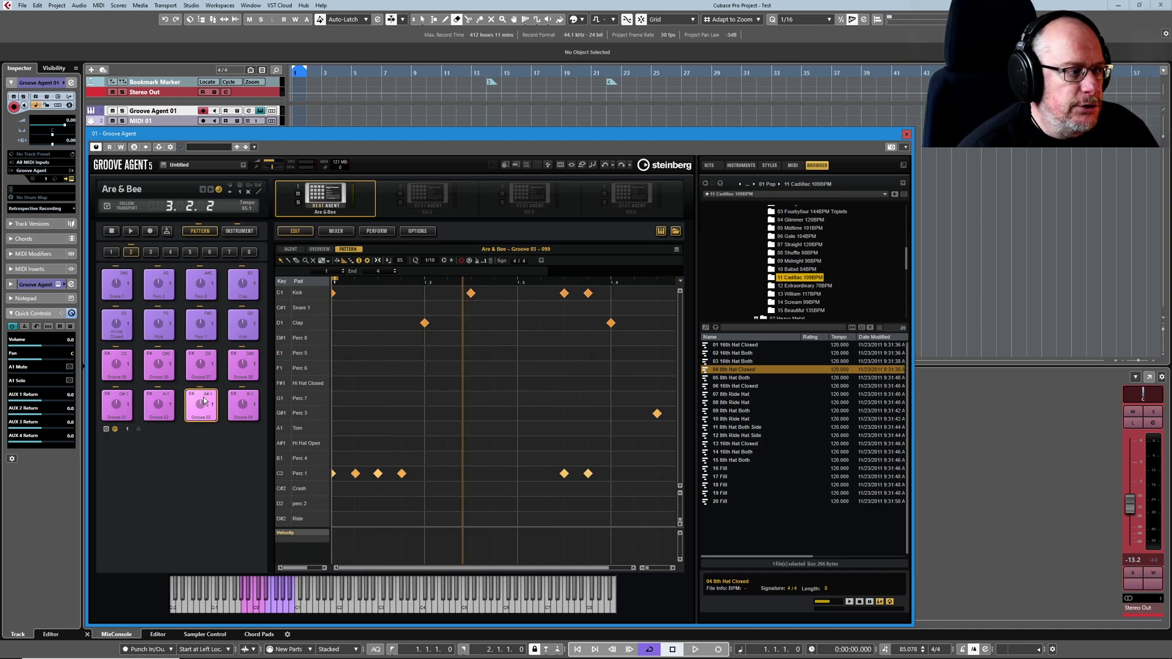
Step: Arm MIDI recording and record Clap and Perc 5 hits into Groove 03 over two playback passes
{"action": "left_click", "coordinate": [462, 261]}
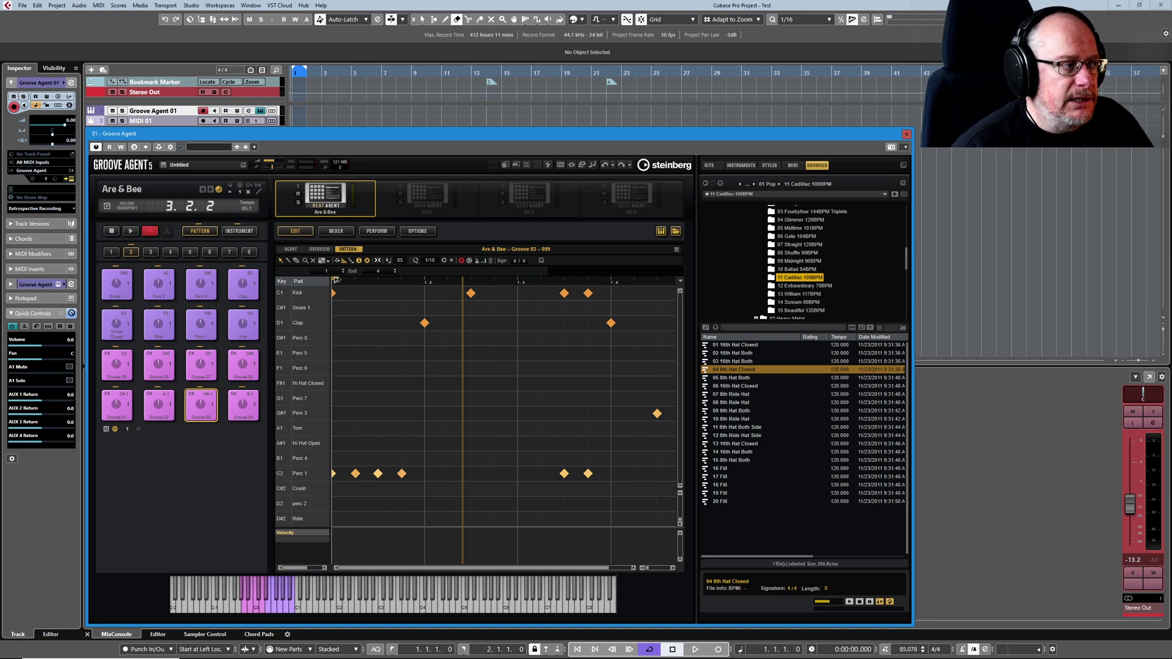
{"action": "left_click", "coordinate": [130, 231]}
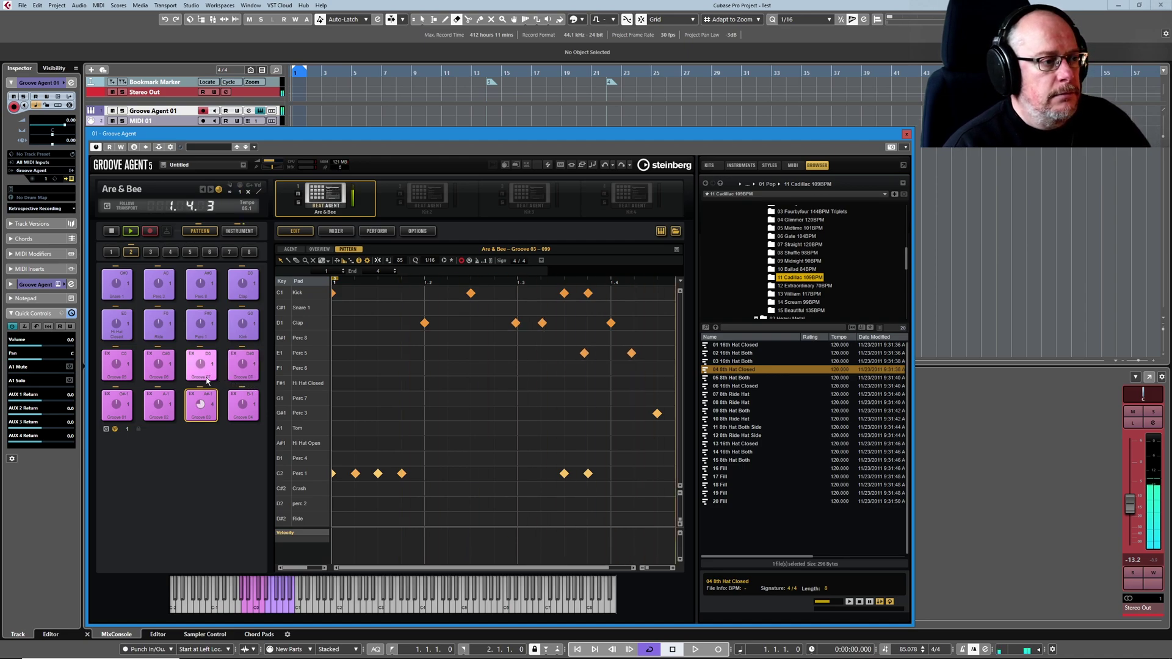
{"action": "key", "text": "space"}
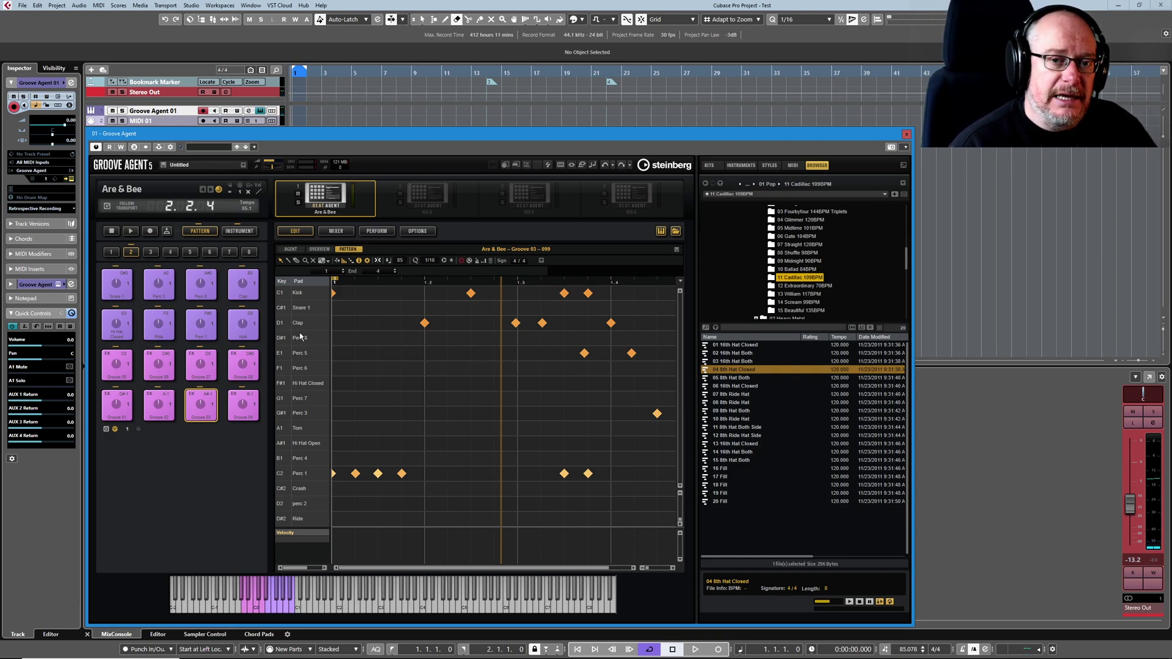
{"action": "left_click", "coordinate": [130, 231]}
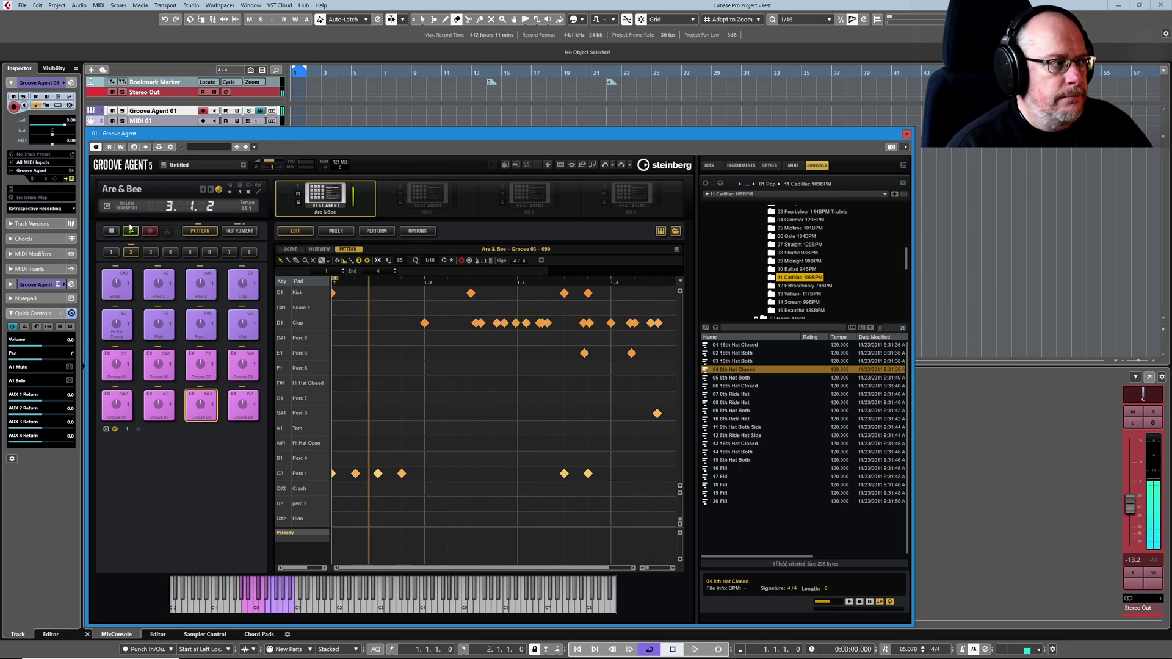
{"action": "left_click", "coordinate": [112, 233]}
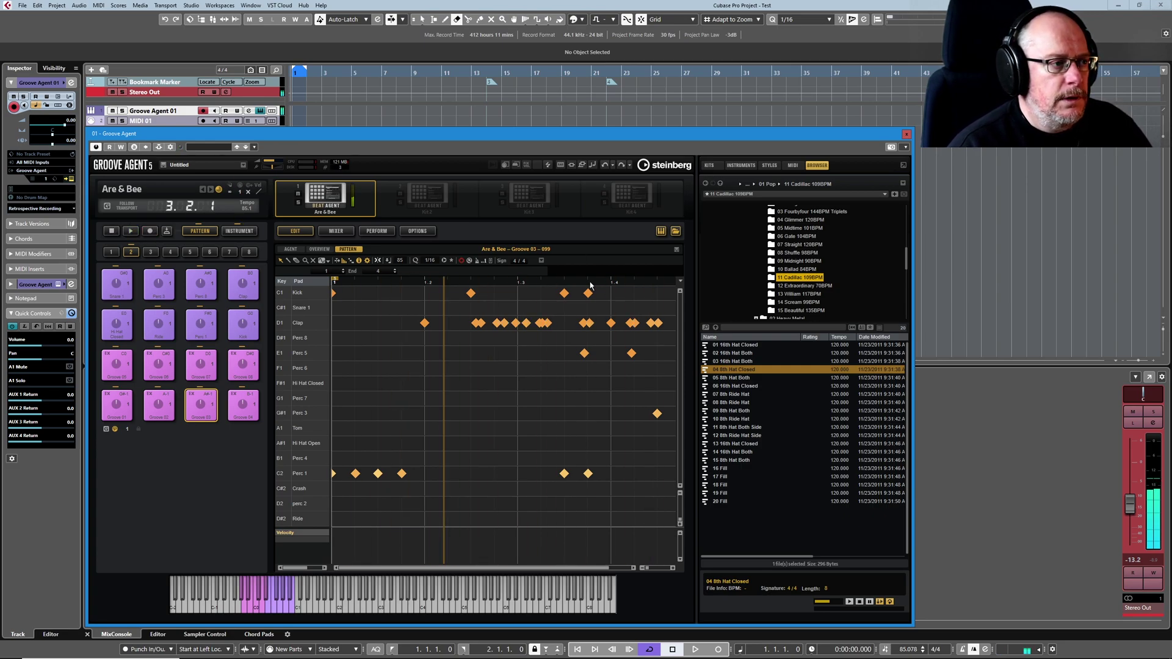
Step: Quantize the recorded notes, apply Delete Double Notes, and play the pattern back to check it
{"action": "left_click", "coordinate": [445, 261]}
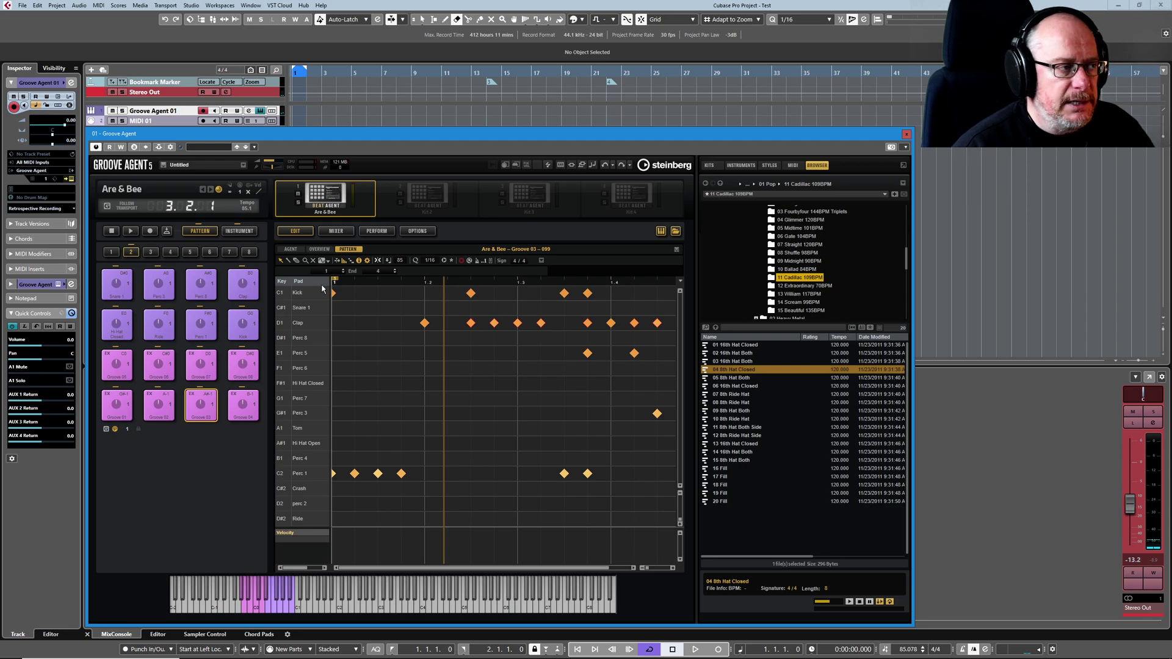
{"action": "right_click", "coordinate": [298, 287]}
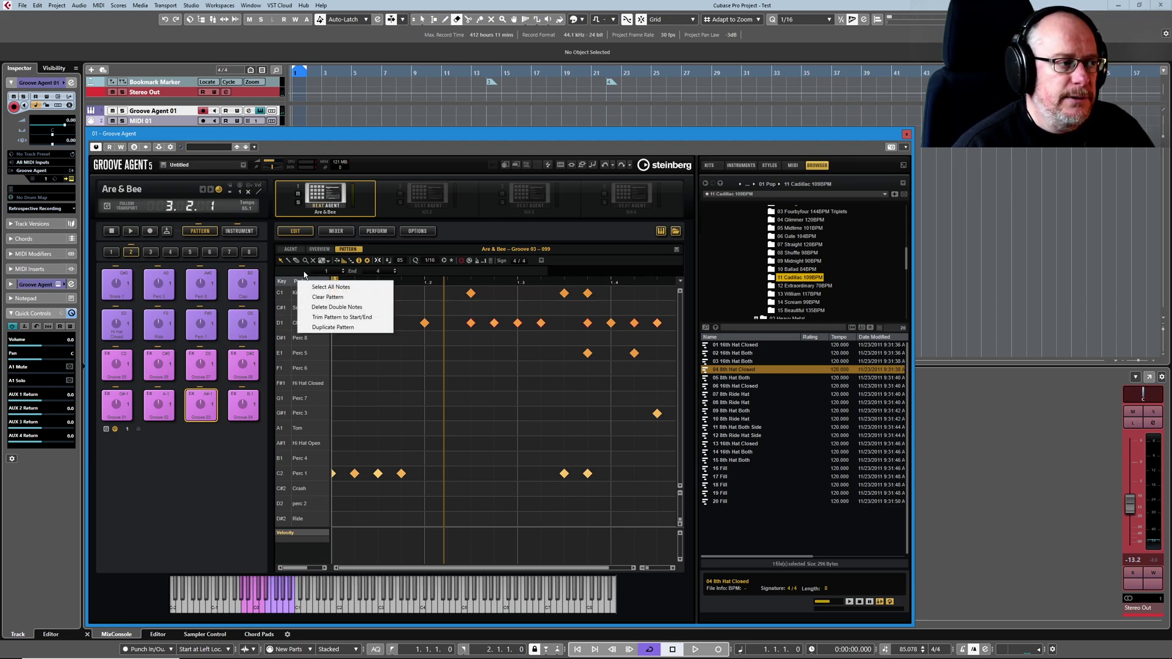
{"action": "left_click", "coordinate": [342, 307]}
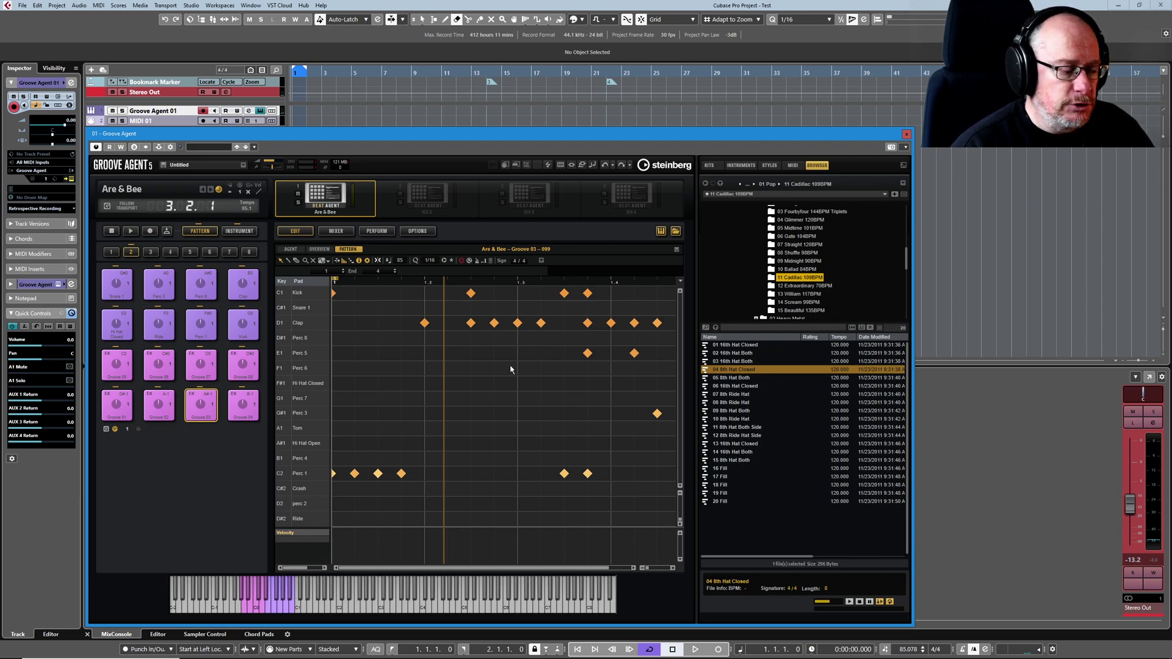
{"action": "left_click", "coordinate": [130, 231]}
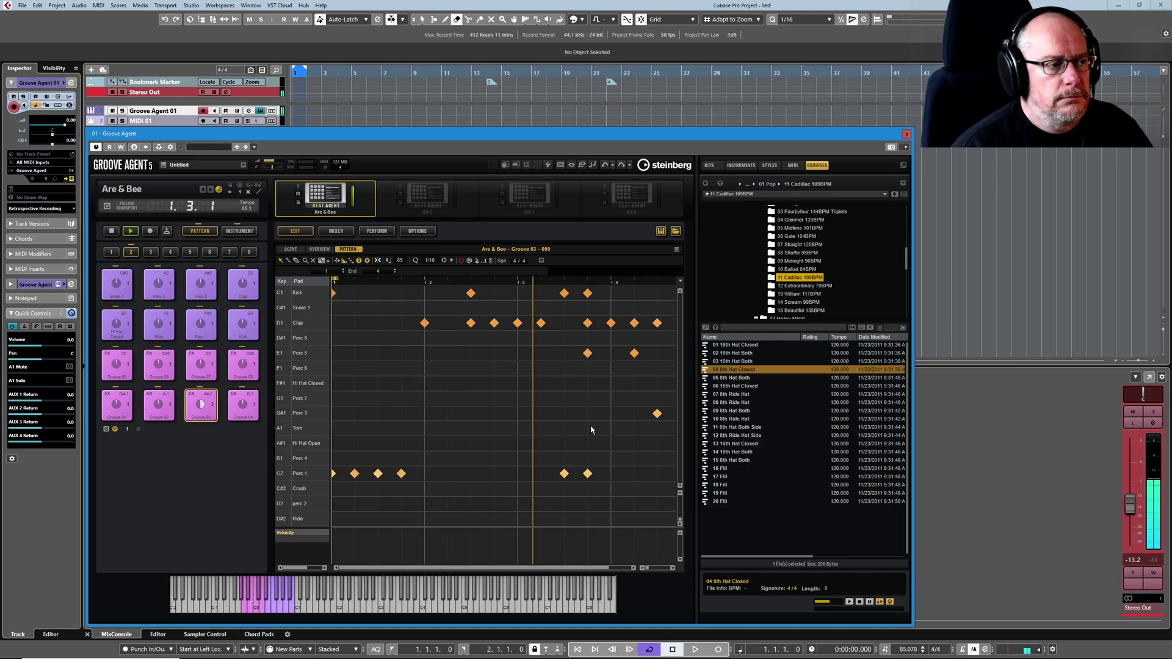
{"action": "left_click", "coordinate": [111, 230]}
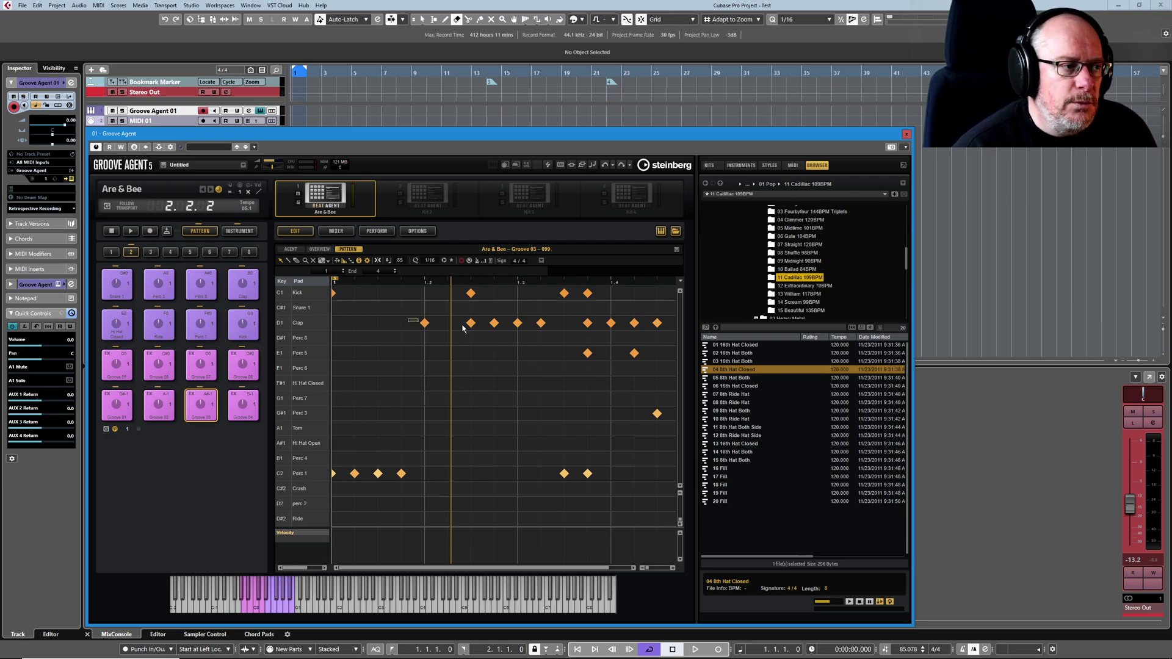
{"action": "left_click_drag", "start_coordinate": [462, 328], "coordinate": [666, 330]}
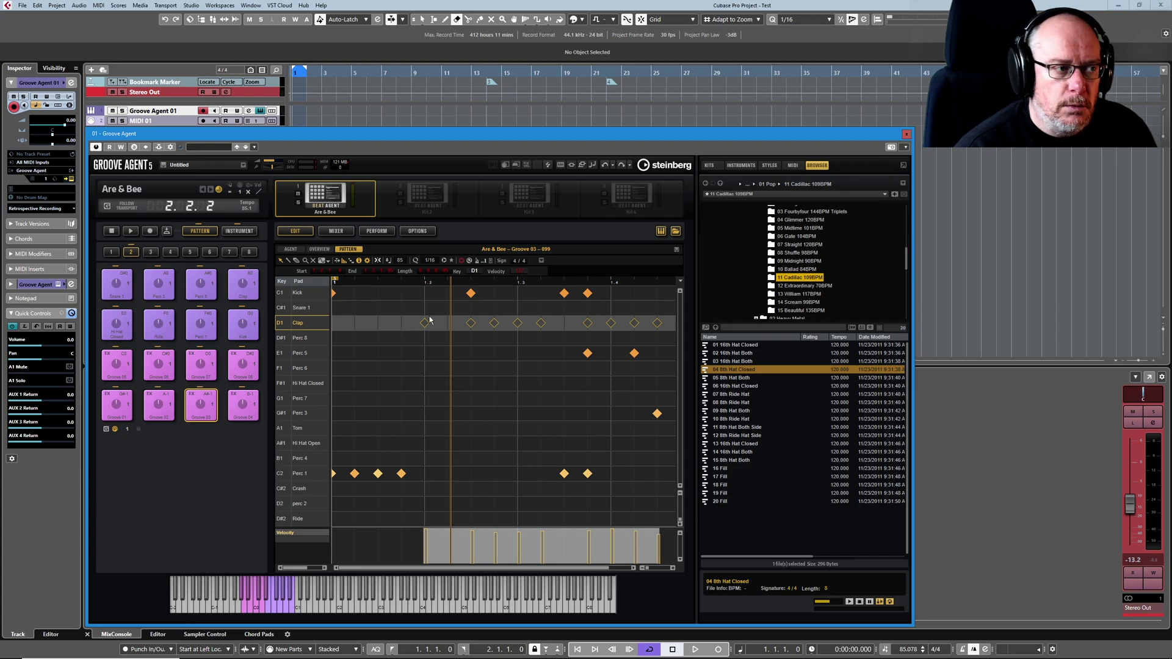
{"action": "left_click_drag", "start_coordinate": [389, 320], "coordinate": [664, 333]}
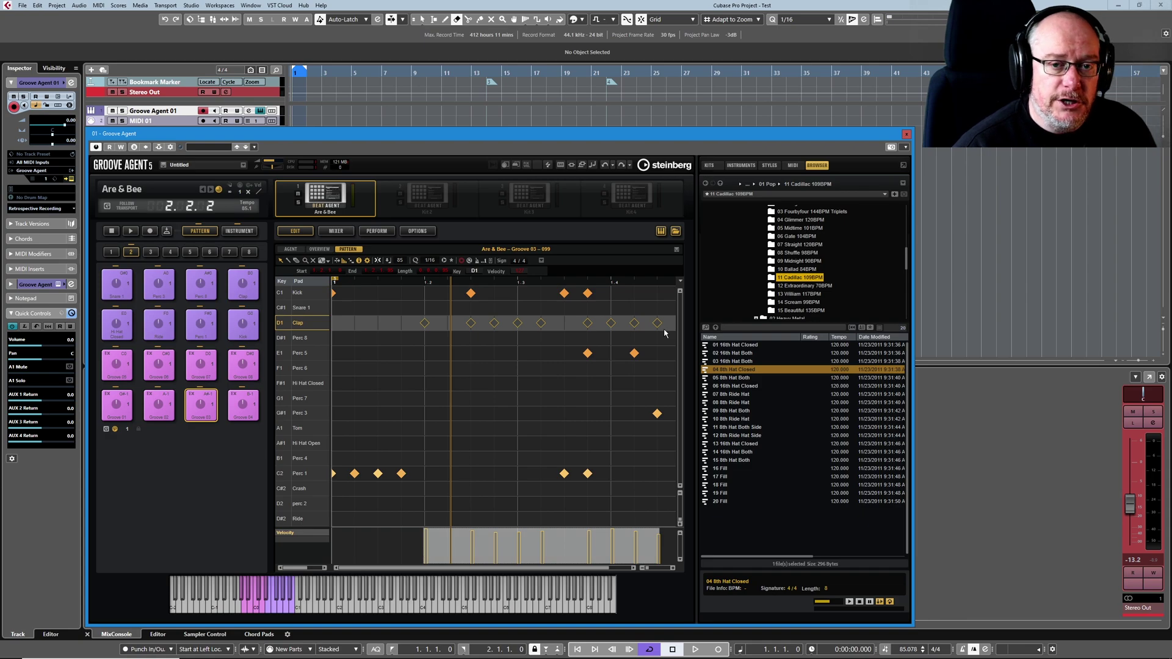
{"action": "key", "text": "Down"}
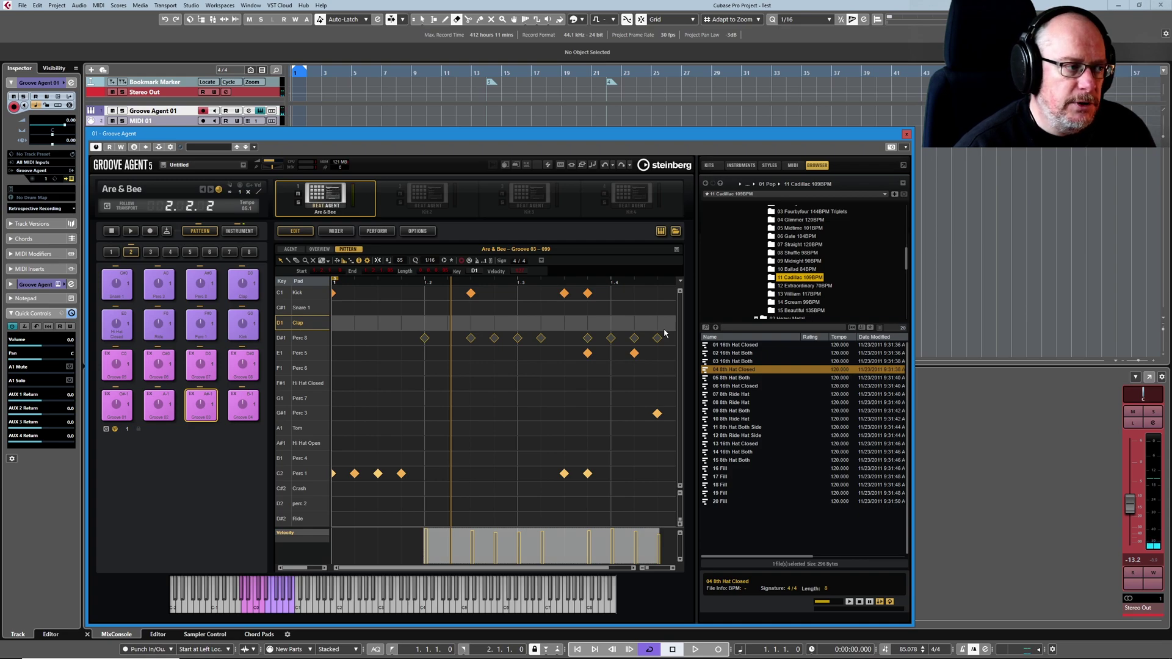
{"action": "left_click_drag", "start_coordinate": [664, 333], "coordinate": [665, 323]}
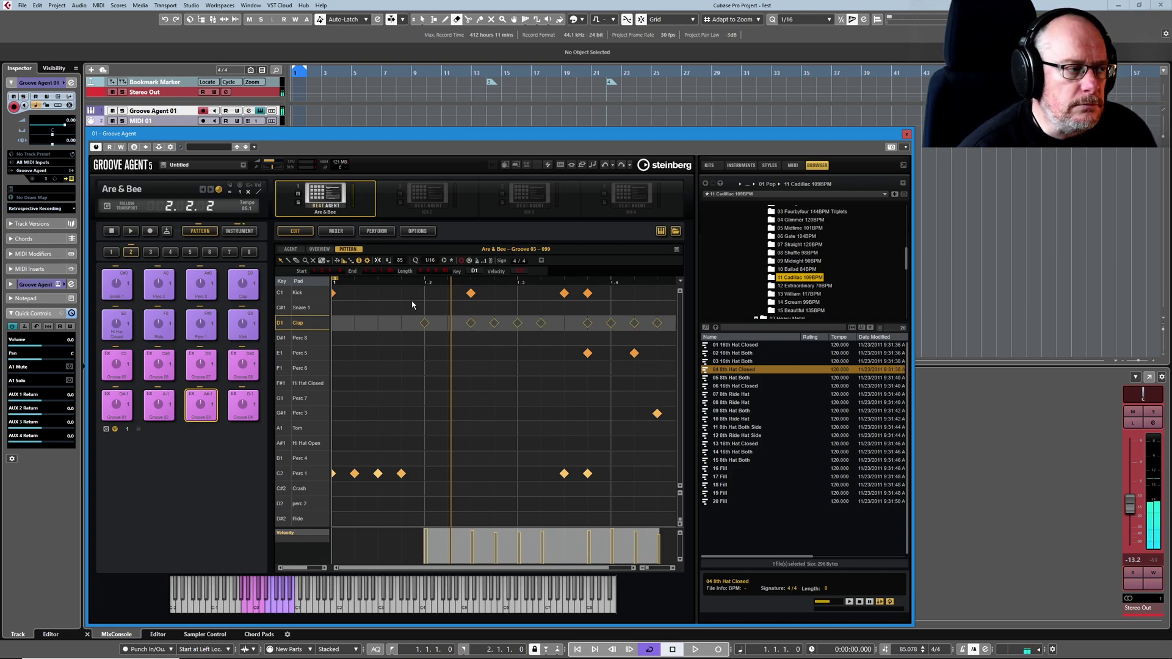
{"action": "left_click", "coordinate": [391, 347]}
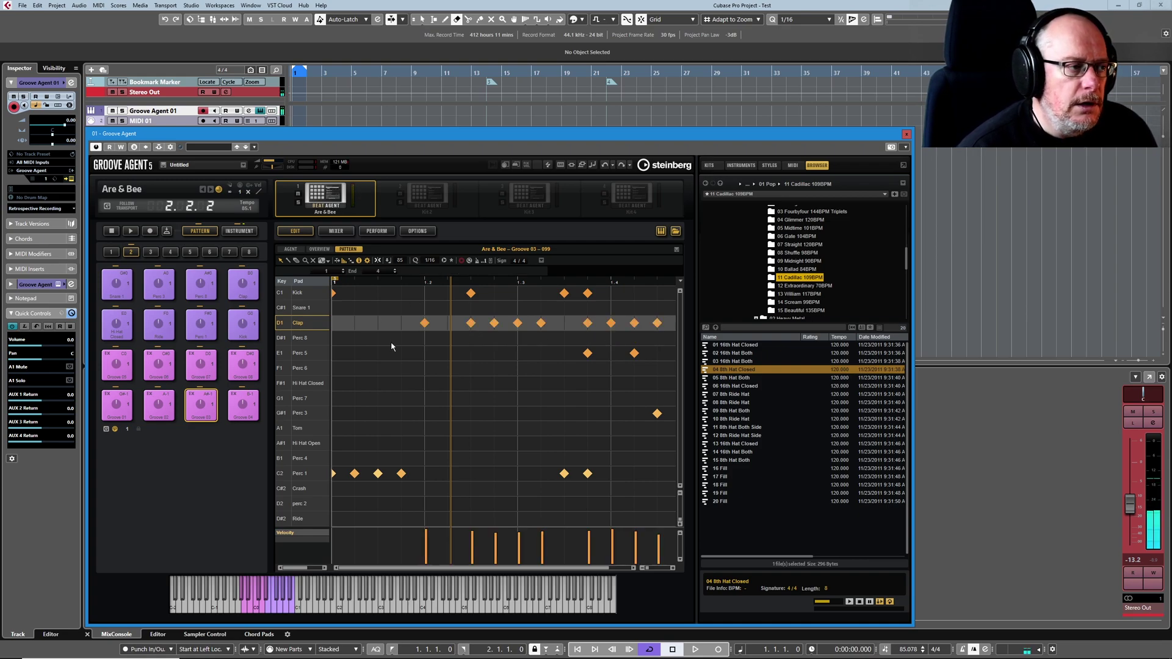
{"action": "right_click", "coordinate": [309, 329]}
{"action": "left_click", "coordinate": [354, 335]}
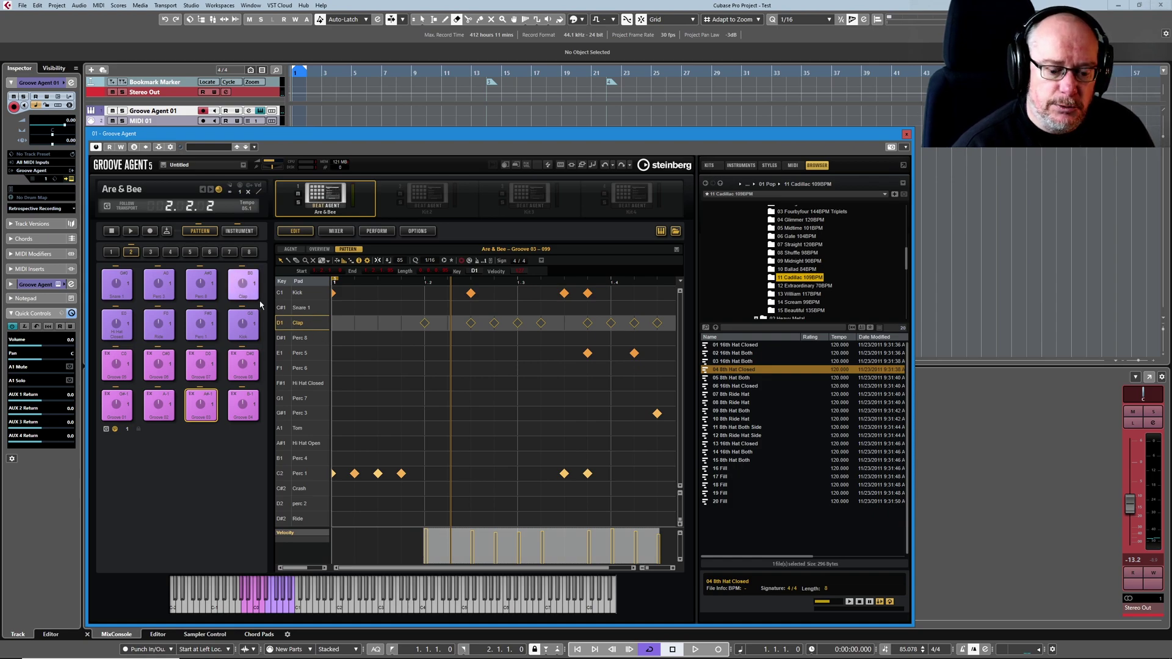
{"action": "key", "text": "Down"}
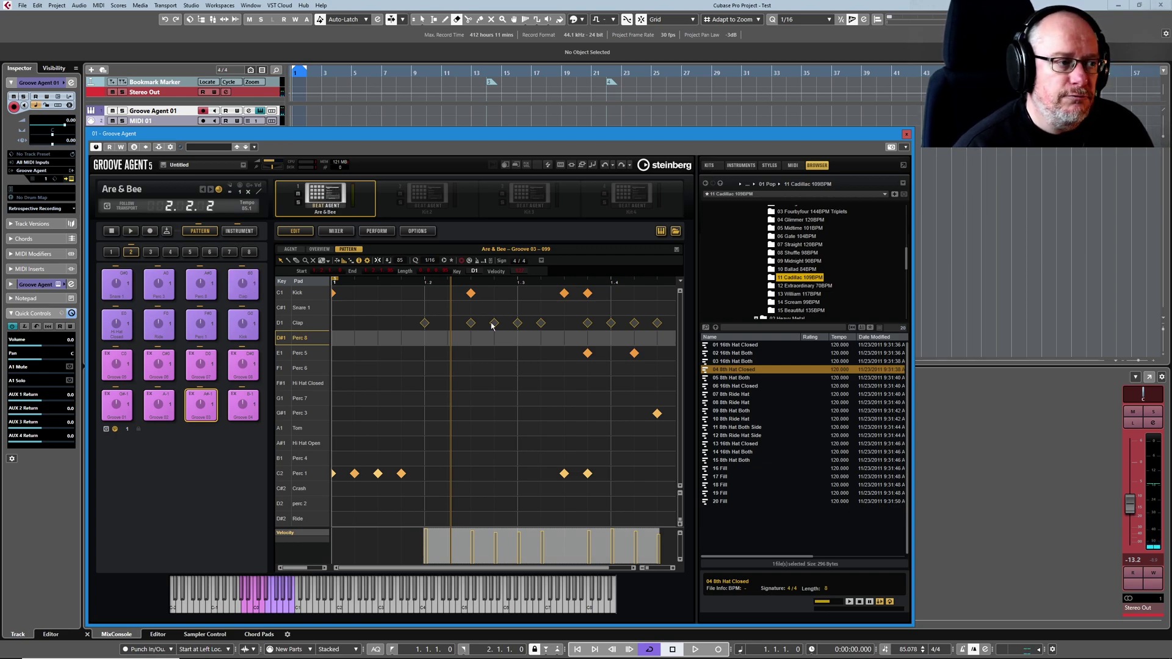
{"action": "key", "text": "Up"}
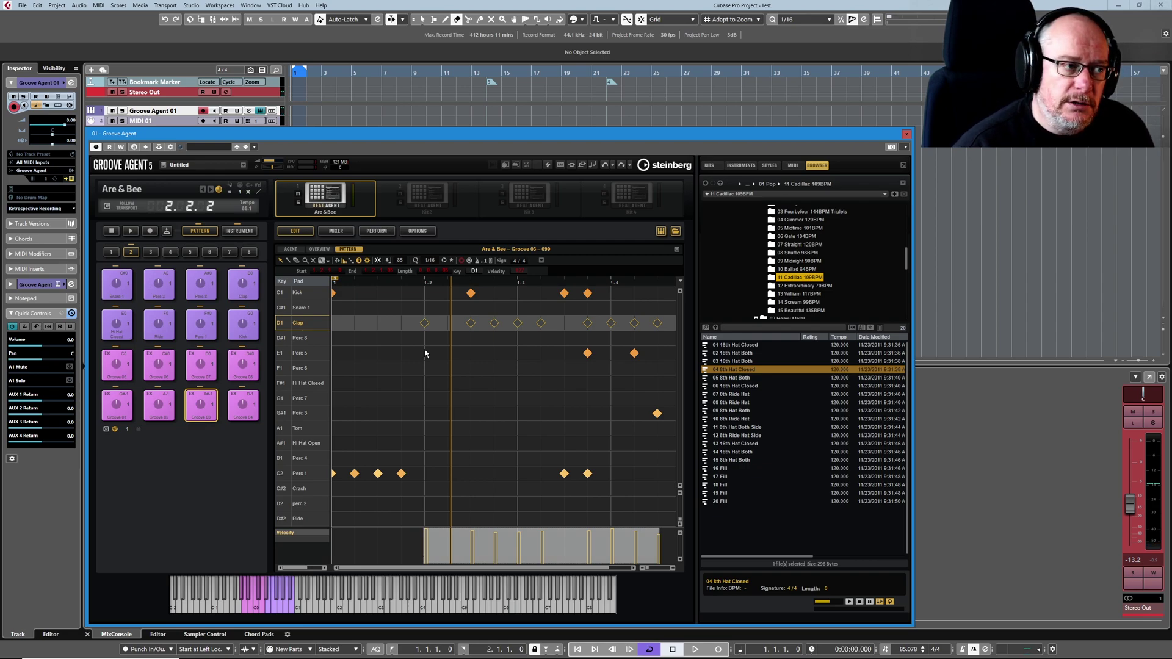
{"action": "key", "text": "Down"}
{"action": "key", "text": "Up"}
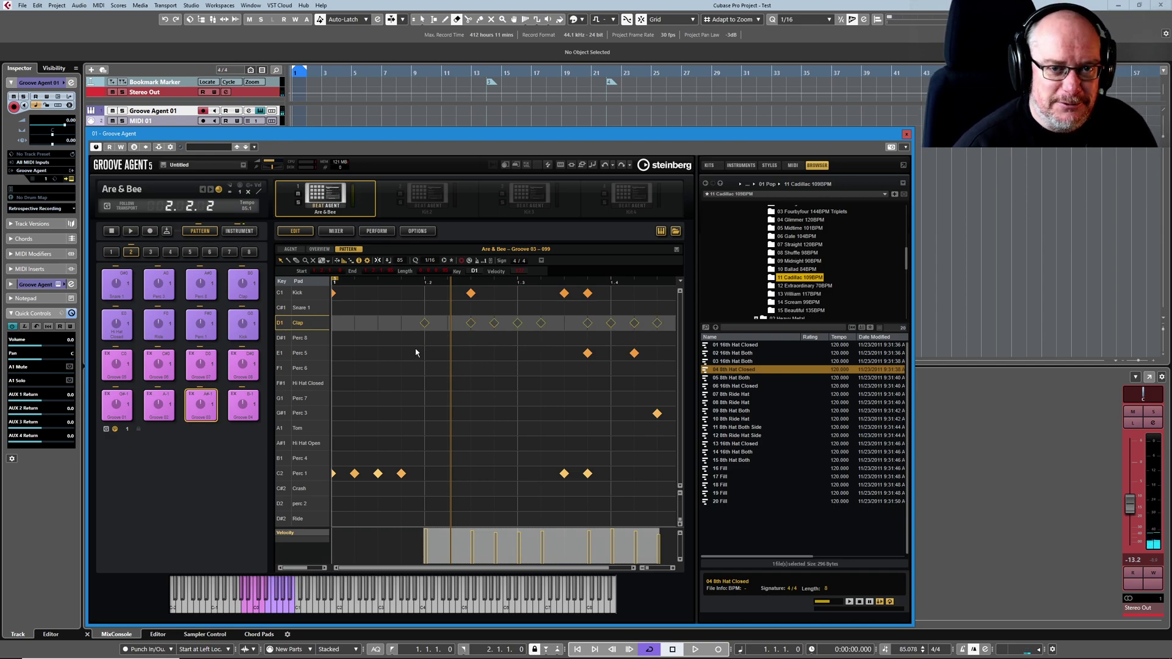
{"action": "left_click", "coordinate": [421, 335]}
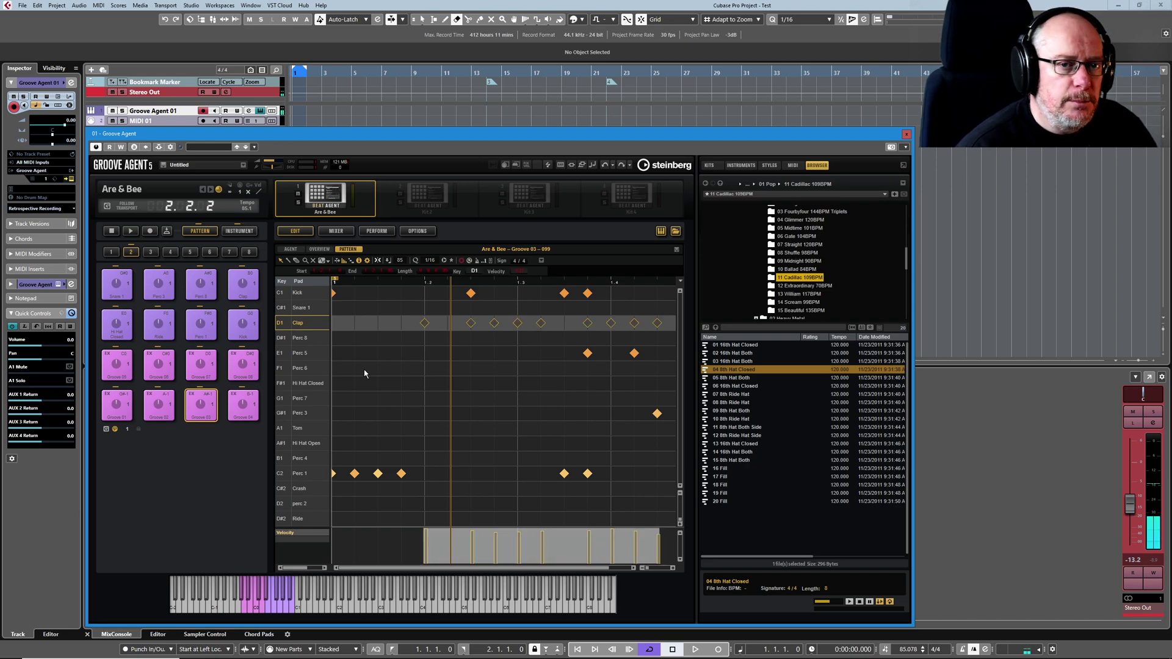
{"action": "right_click", "coordinate": [298, 325]}
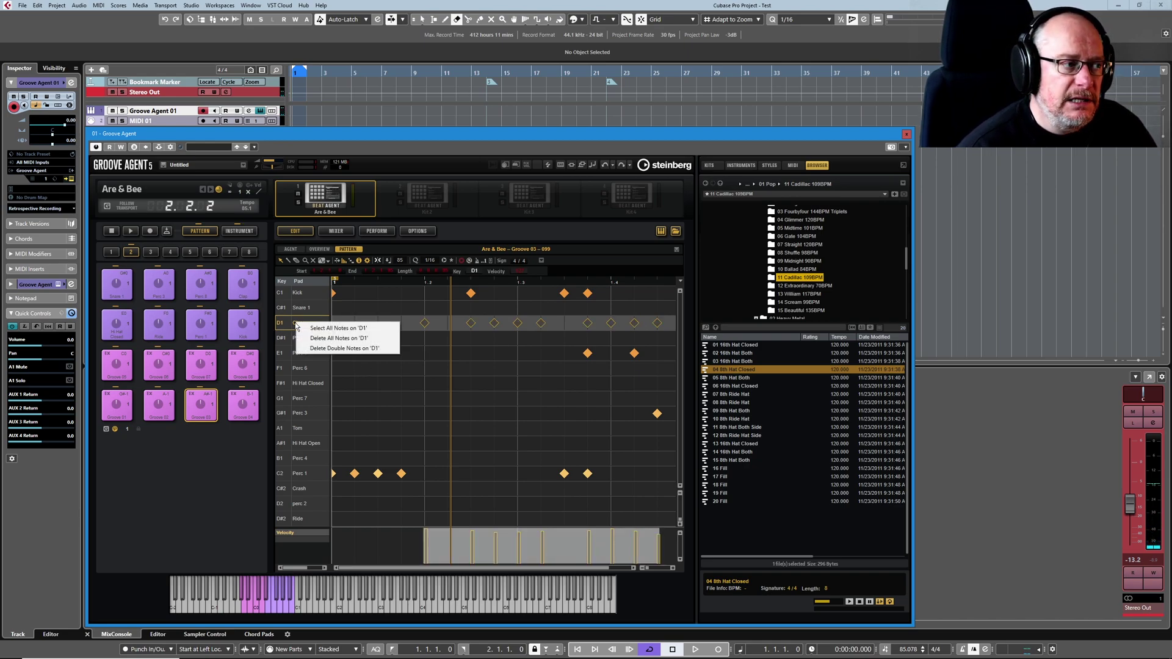
{"action": "left_click", "coordinate": [341, 329]}
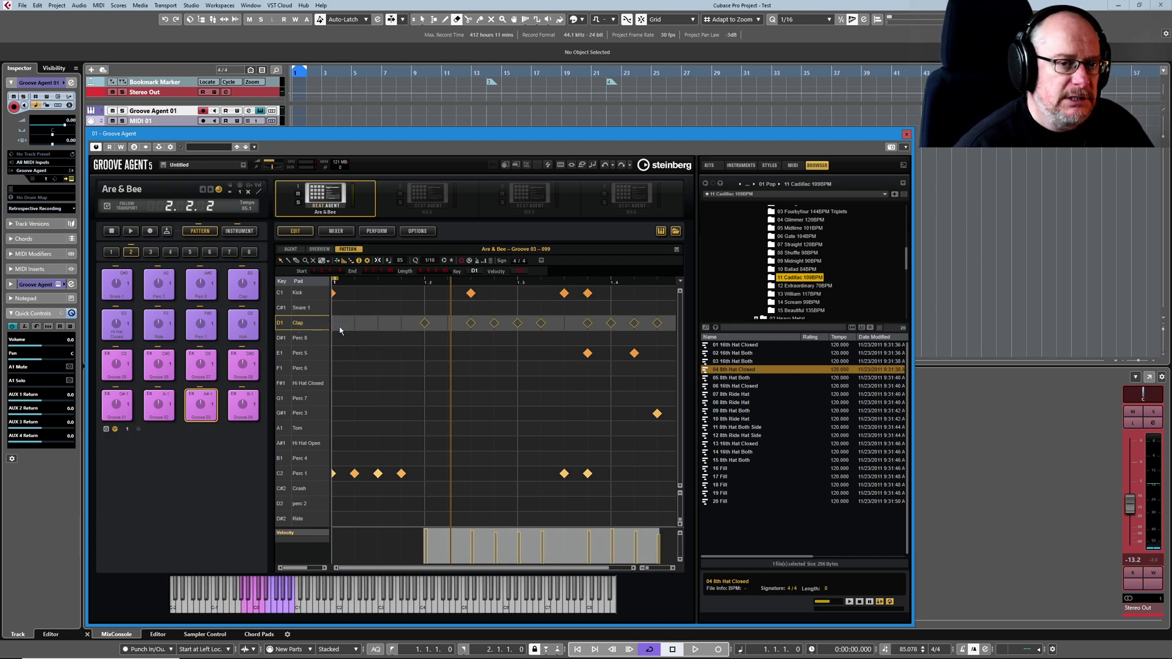
{"action": "key", "text": "Down"}
{"action": "key", "text": "Down"}
{"action": "key", "text": "Down"}
{"action": "key", "text": "Down"}
{"action": "key", "text": "Down"}
{"action": "key", "text": "Down"}
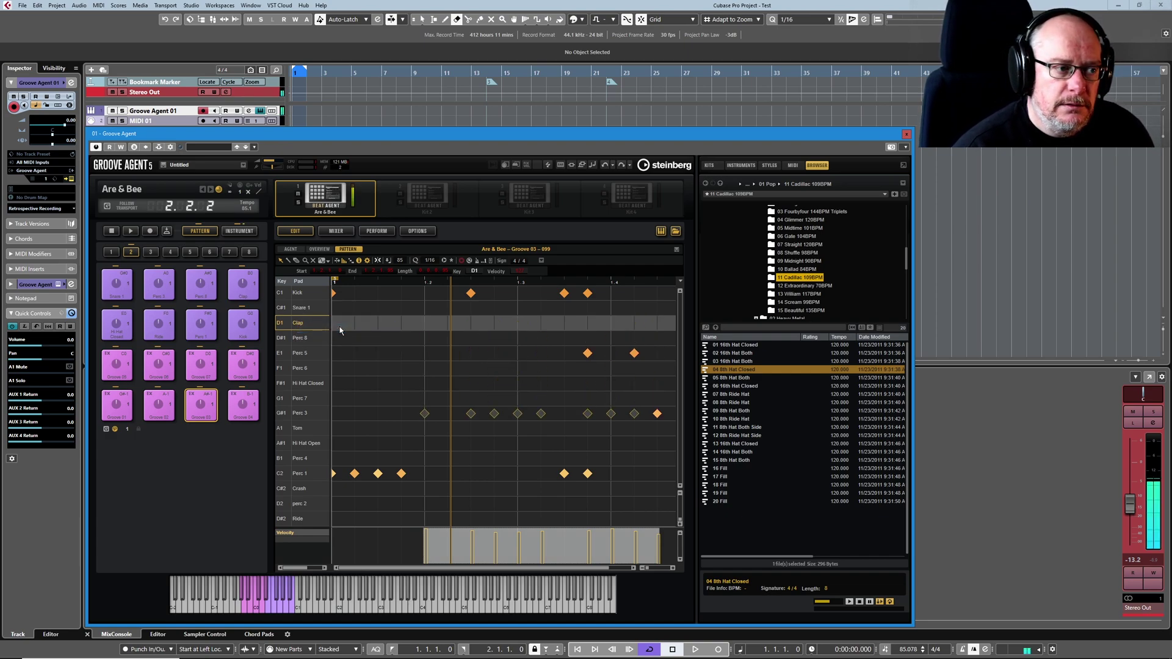
{"action": "key", "text": "Up"}
{"action": "key", "text": "Up"}
{"action": "key", "text": "Up"}
{"action": "key", "text": "Up"}
{"action": "key", "text": "Up"}
{"action": "key", "text": "Up"}
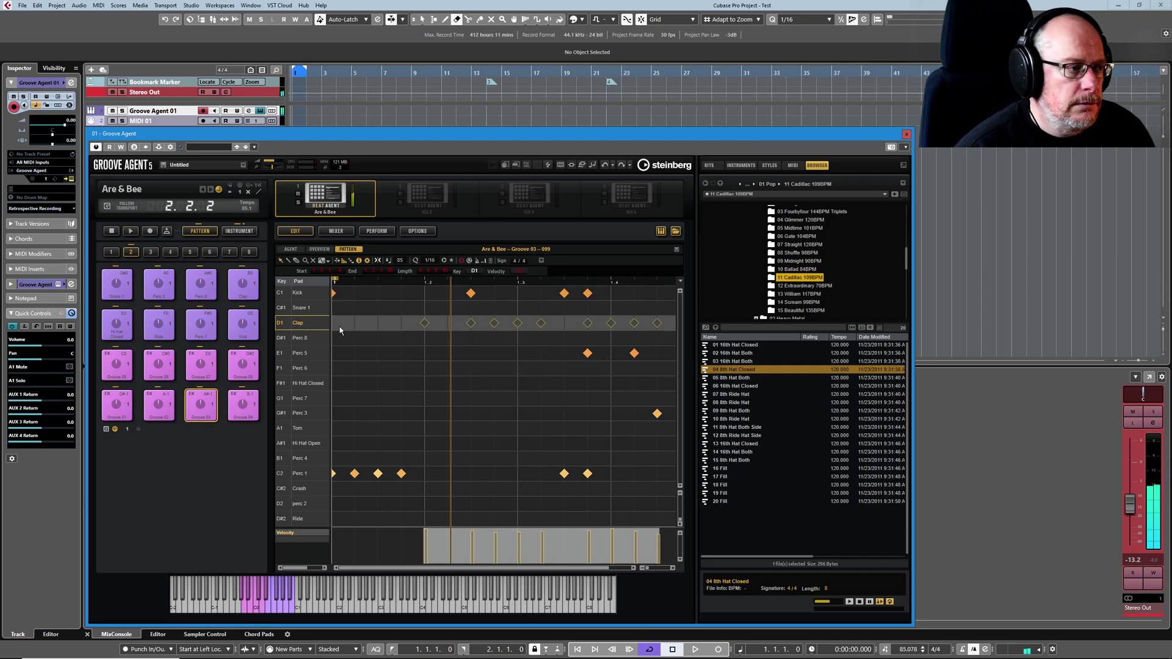
{"action": "left_click", "coordinate": [302, 533]}
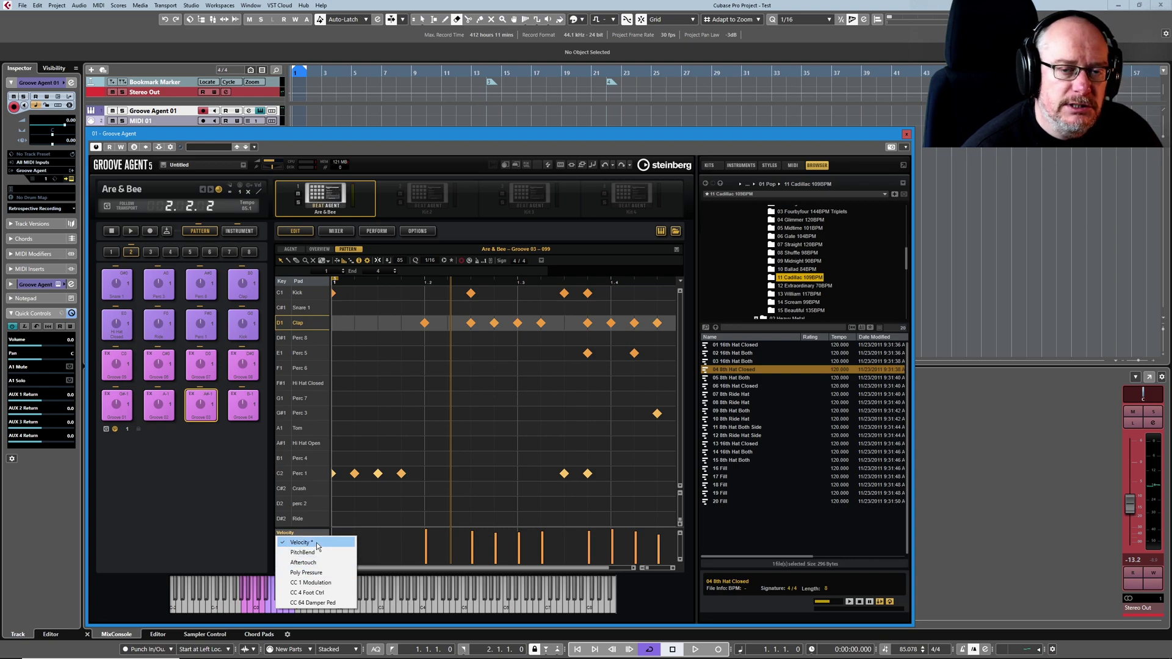
Step: Keep the Velocity controller lane and move the Perc 1 (C2) row up directly under Clap
{"action": "left_click", "coordinate": [367, 551]}
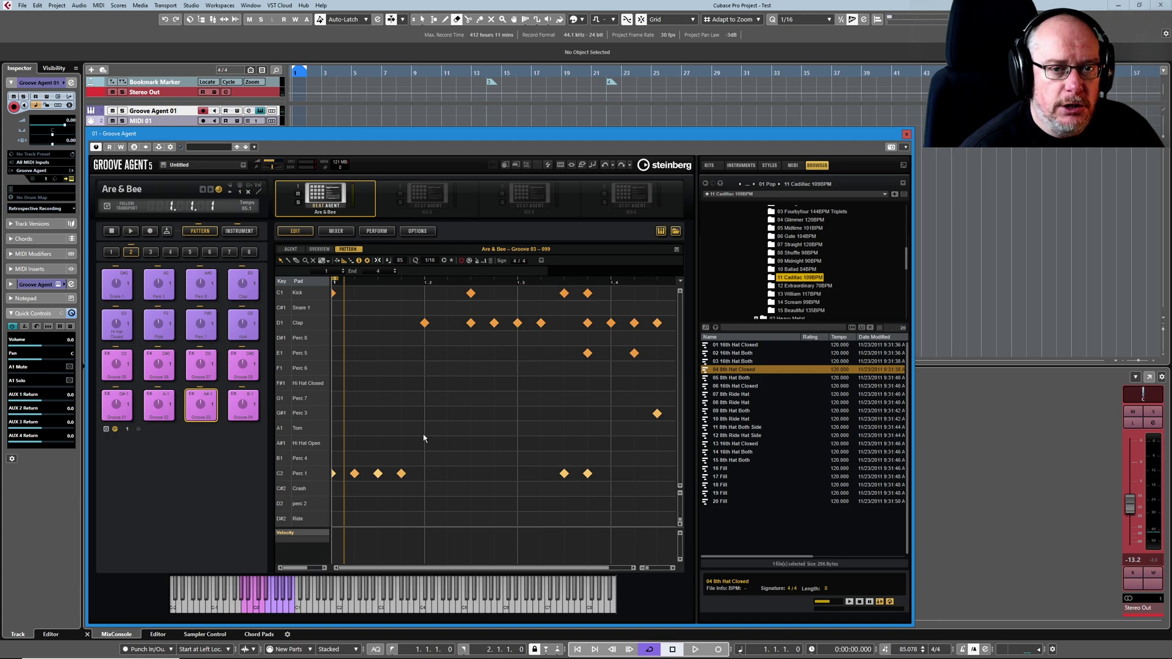
{"action": "left_click_drag", "start_coordinate": [302, 475], "coordinate": [304, 339]}
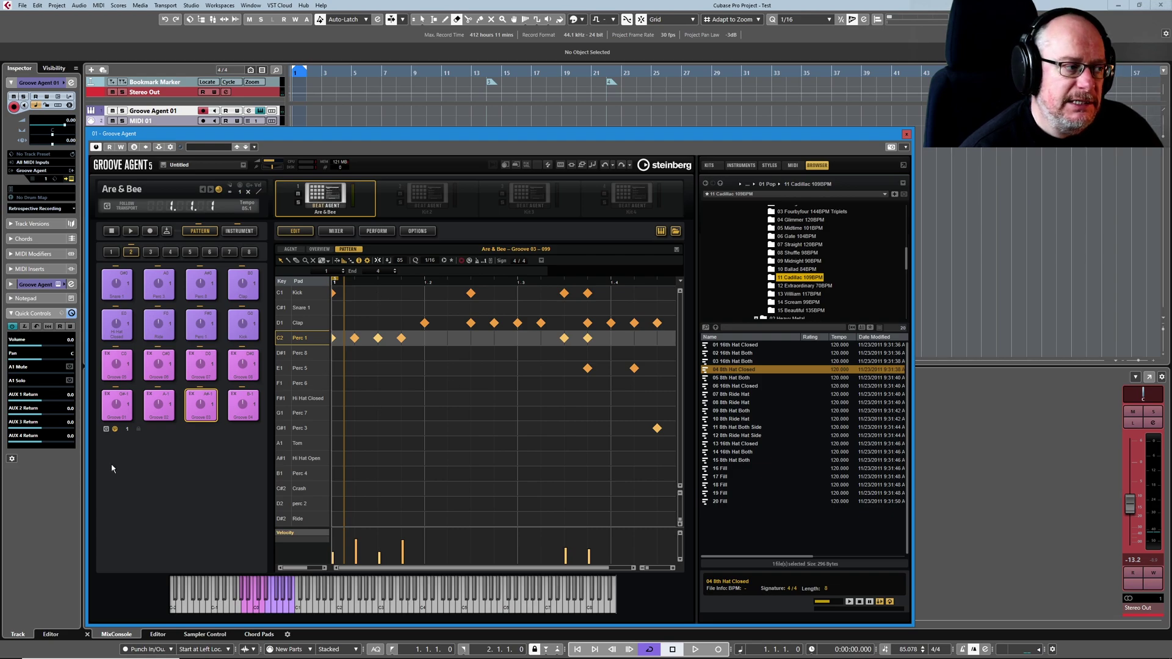
Step: Reload Groove 03, move Perc 1 and Perc 3 up under Clap, then reset rows to chromatic order
{"action": "left_click", "coordinate": [254, 405]}
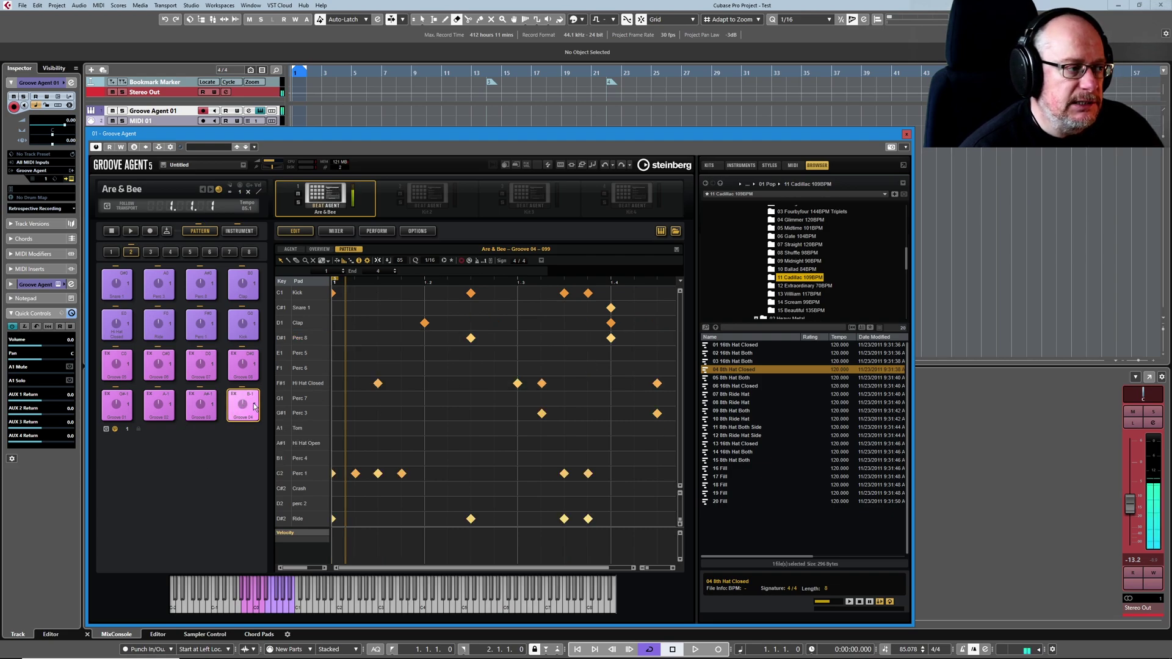
{"action": "left_click", "coordinate": [201, 404]}
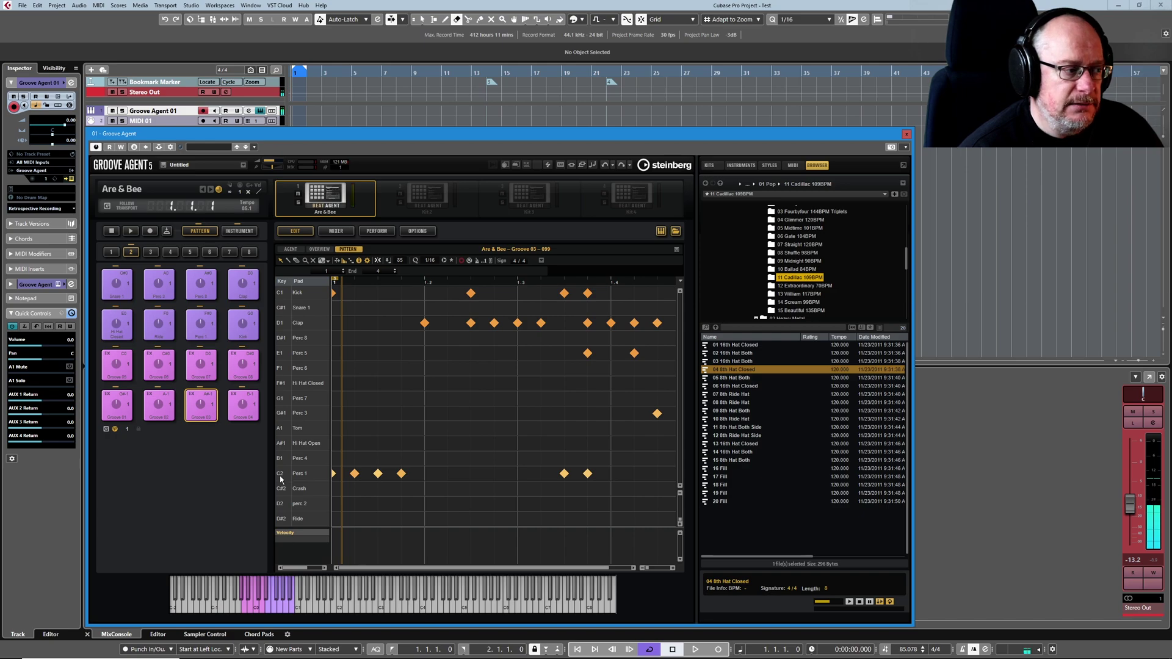
{"action": "left_click_drag", "start_coordinate": [302, 474], "coordinate": [287, 337]}
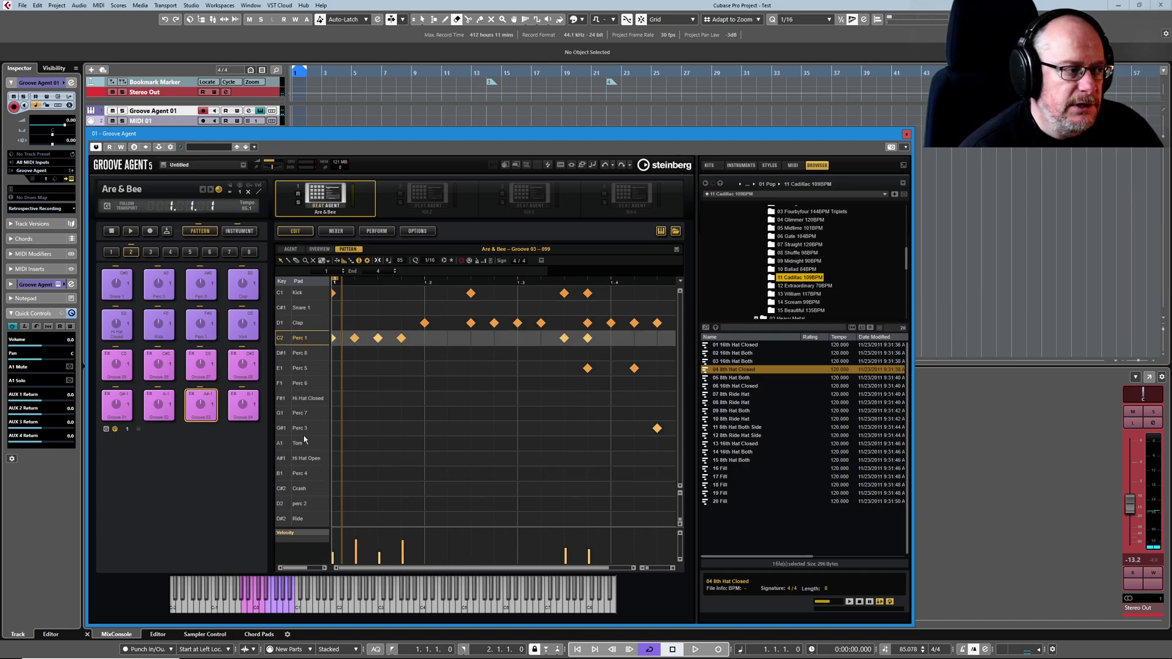
{"action": "left_click_drag", "start_coordinate": [295, 430], "coordinate": [298, 348]}
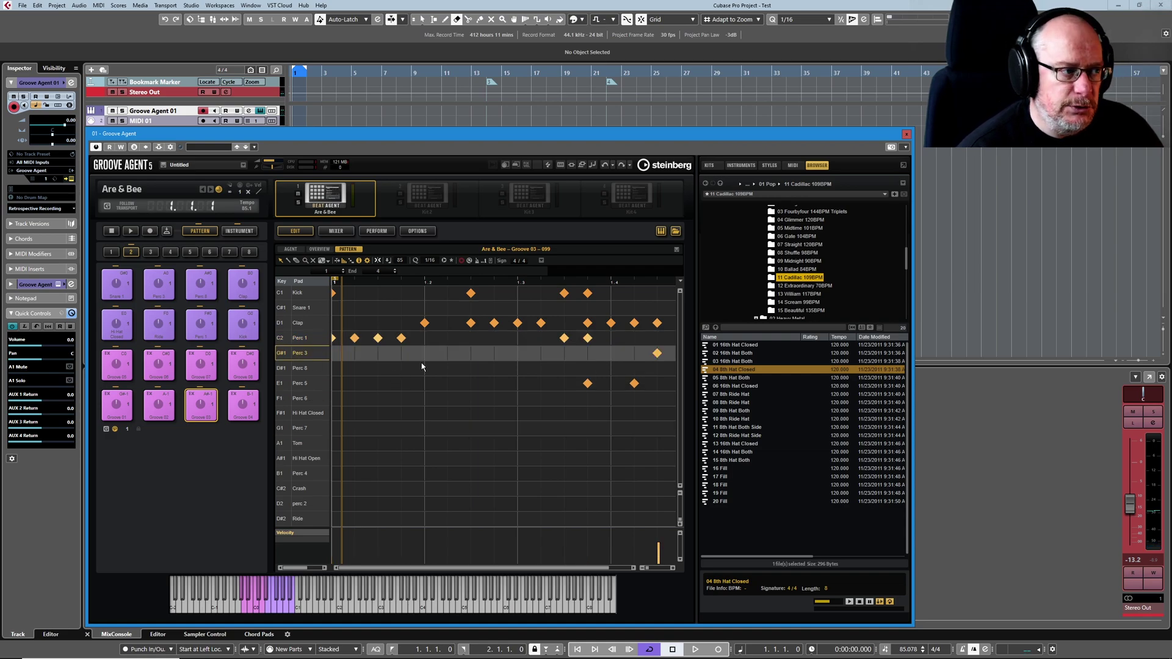
{"action": "left_click", "coordinate": [243, 401]}
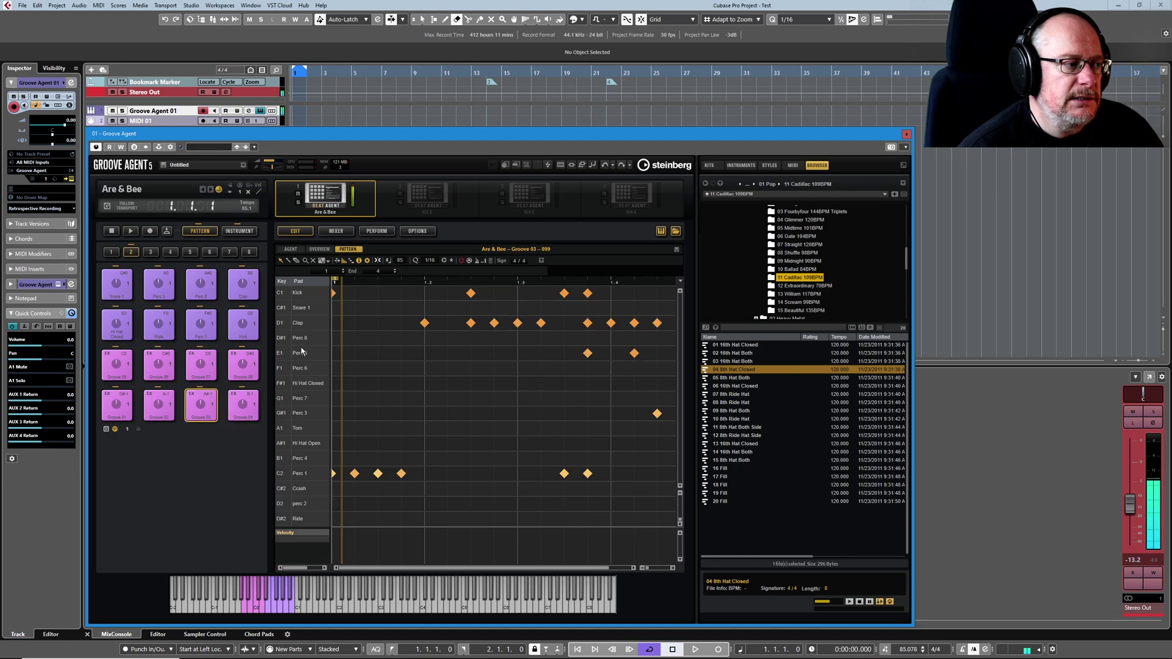